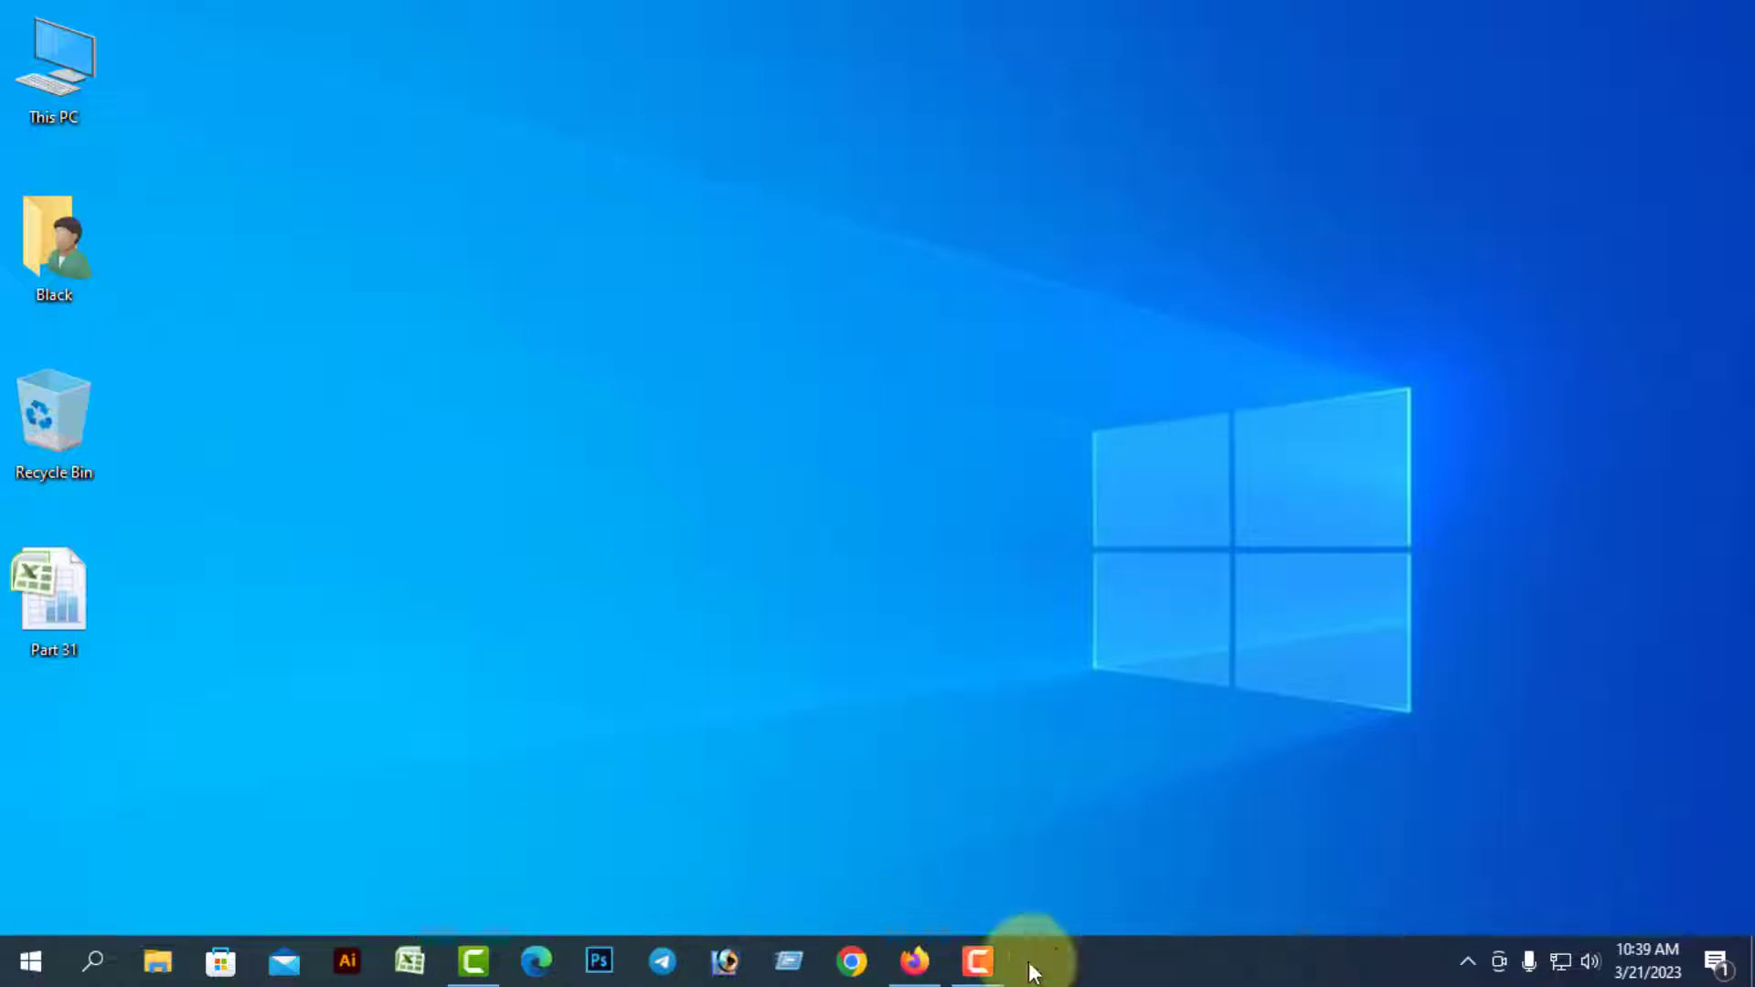
Search YouTube for AM Digital Channel and open the channel page
left_click(913, 960)
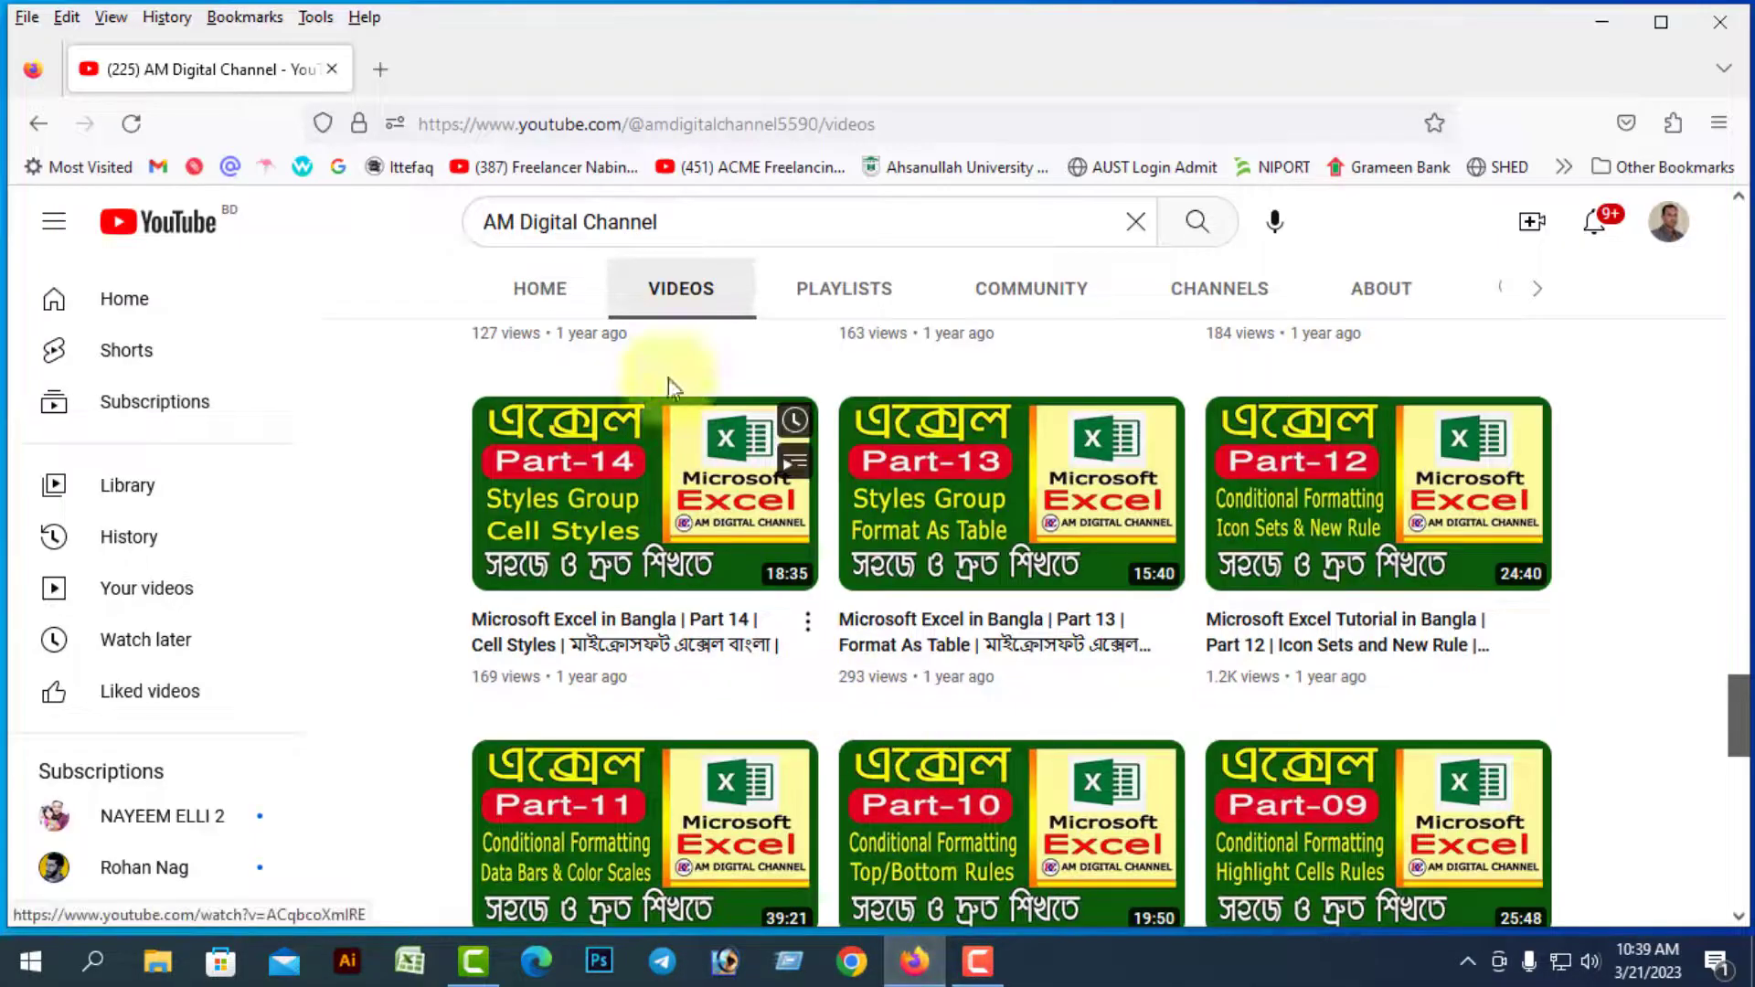
left_click(685, 228)
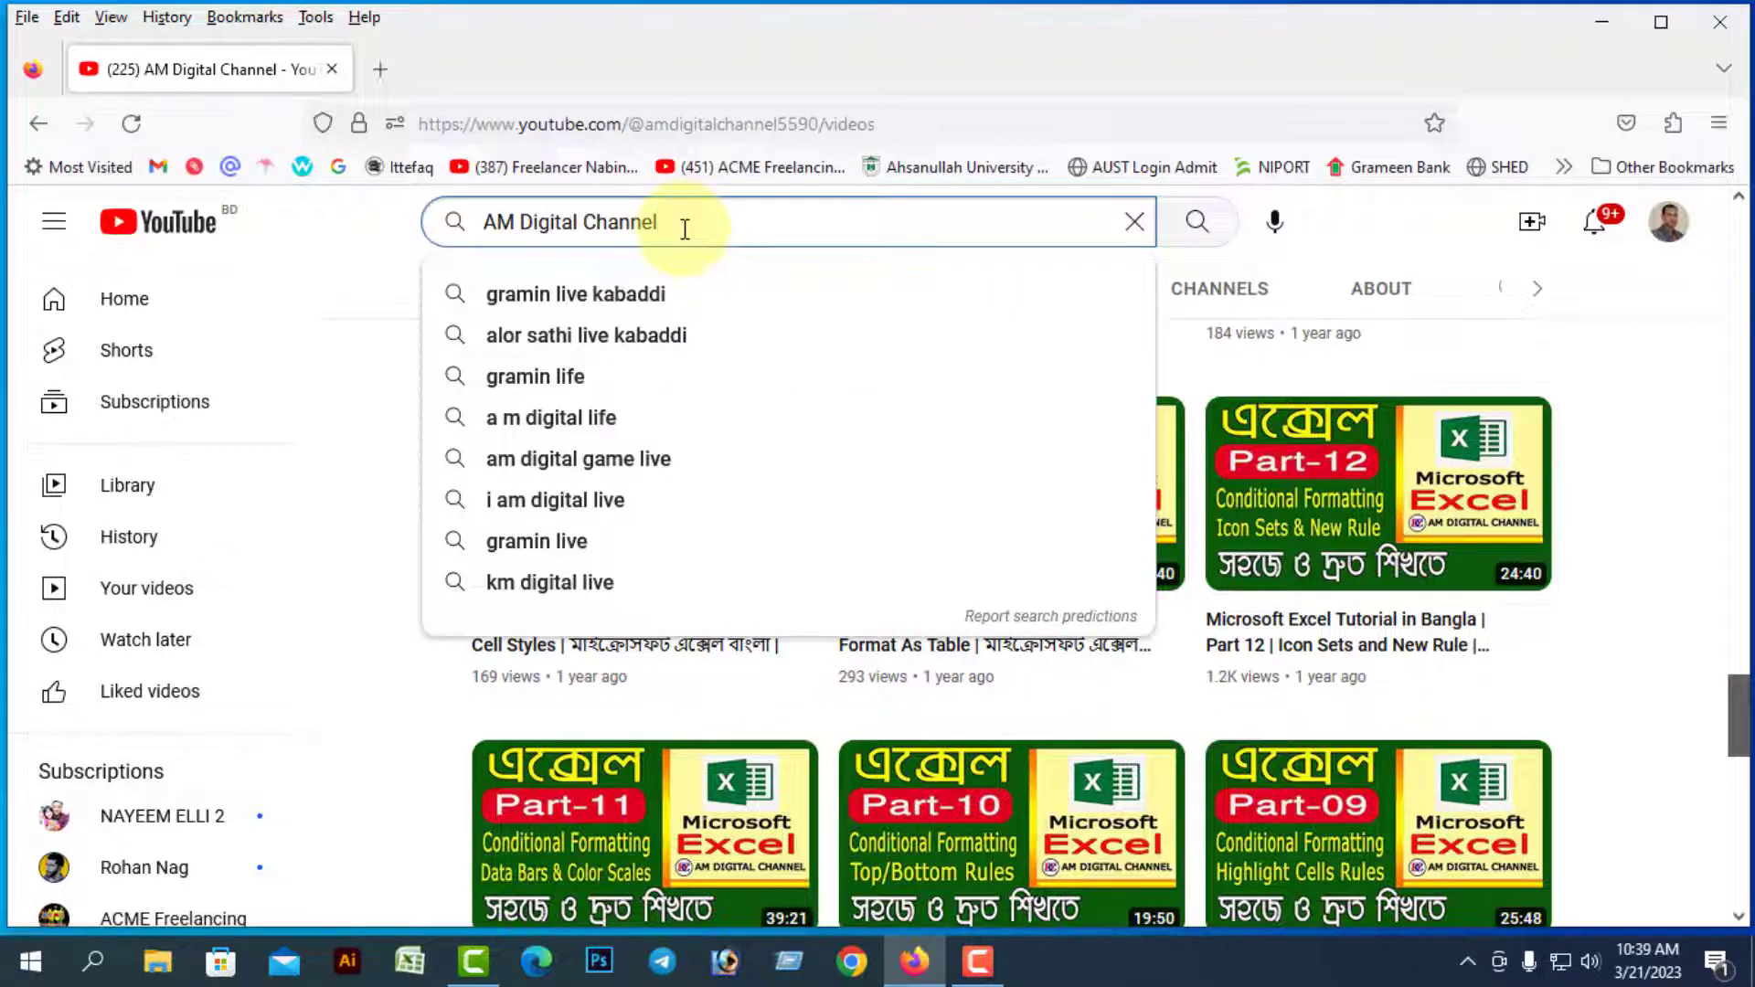
key("Return")
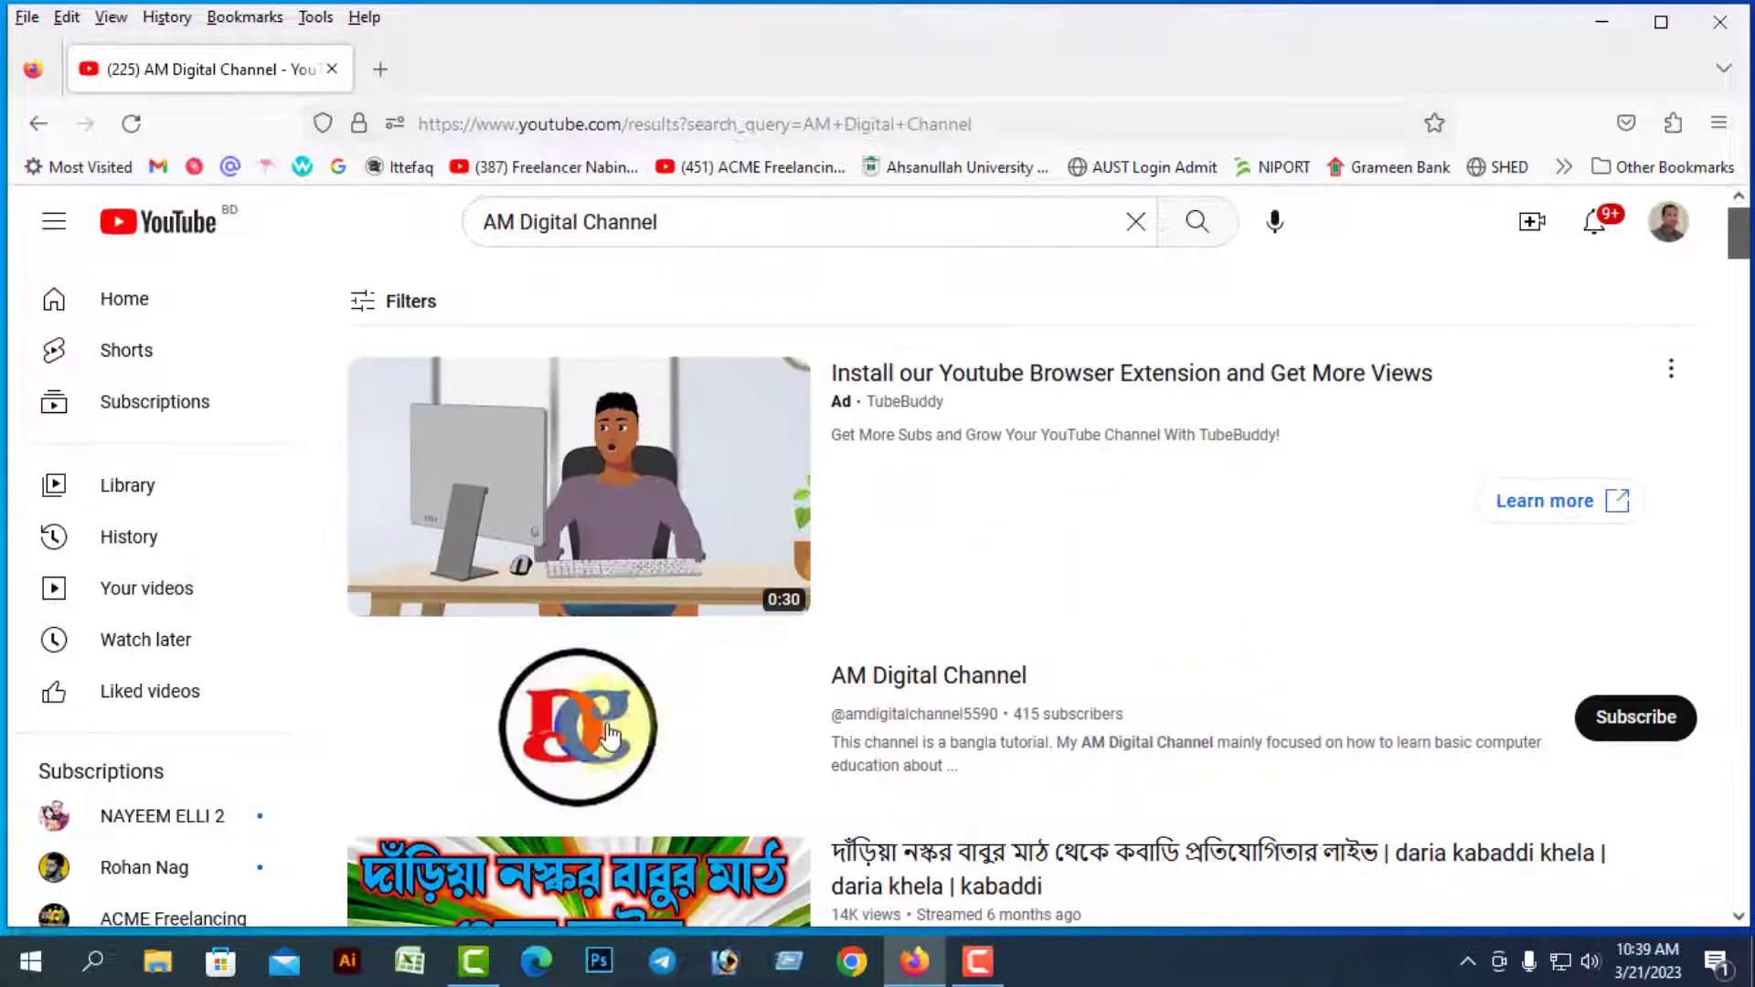
left_click(610, 736)
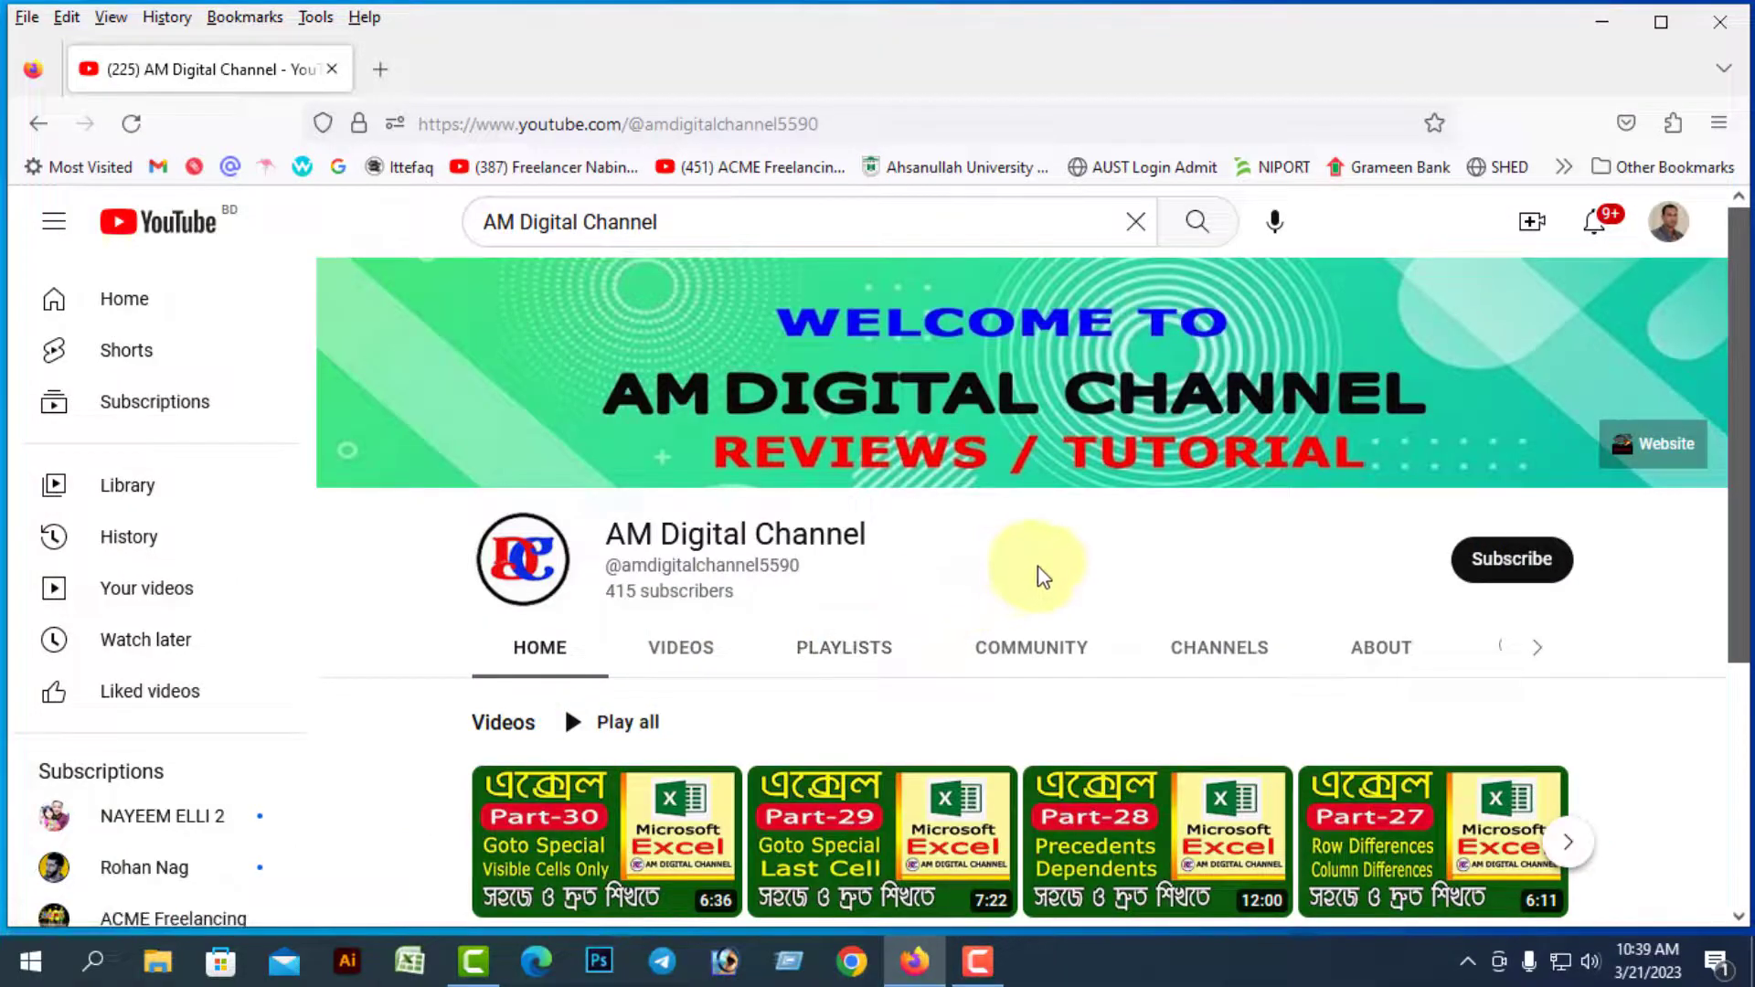
scroll(1038, 567, "down", 3)
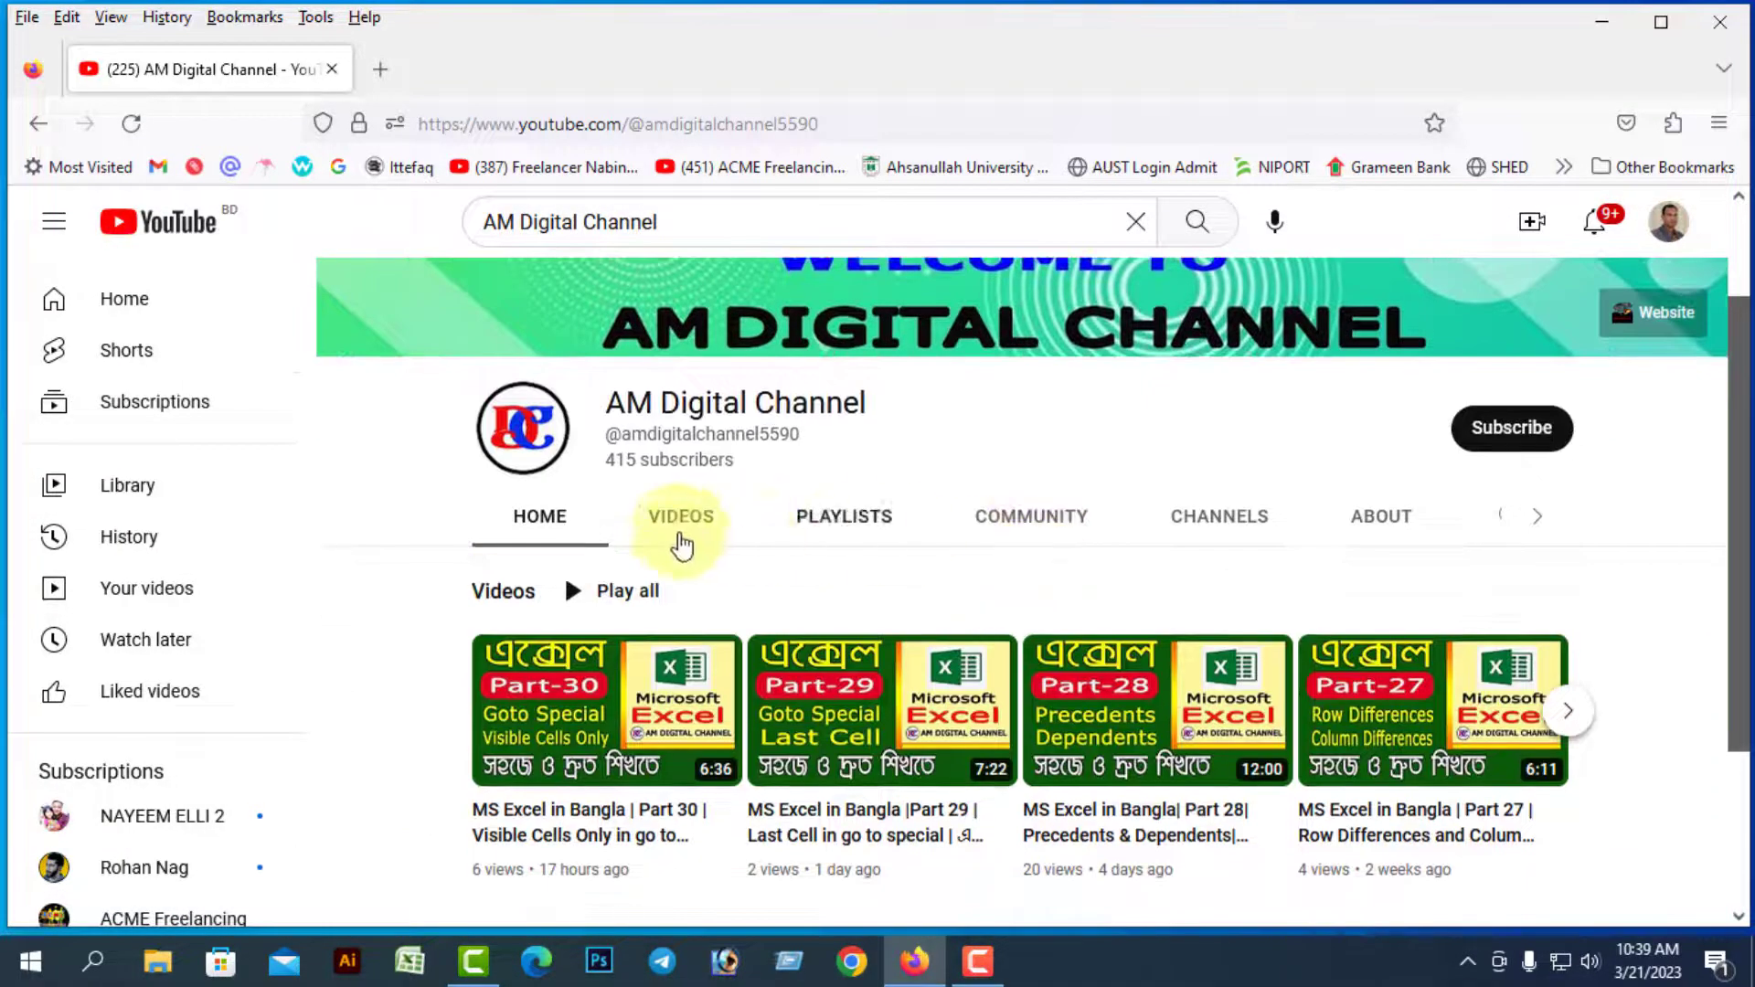
Browse the channel's full video list, then close the browser
left_click(683, 527)
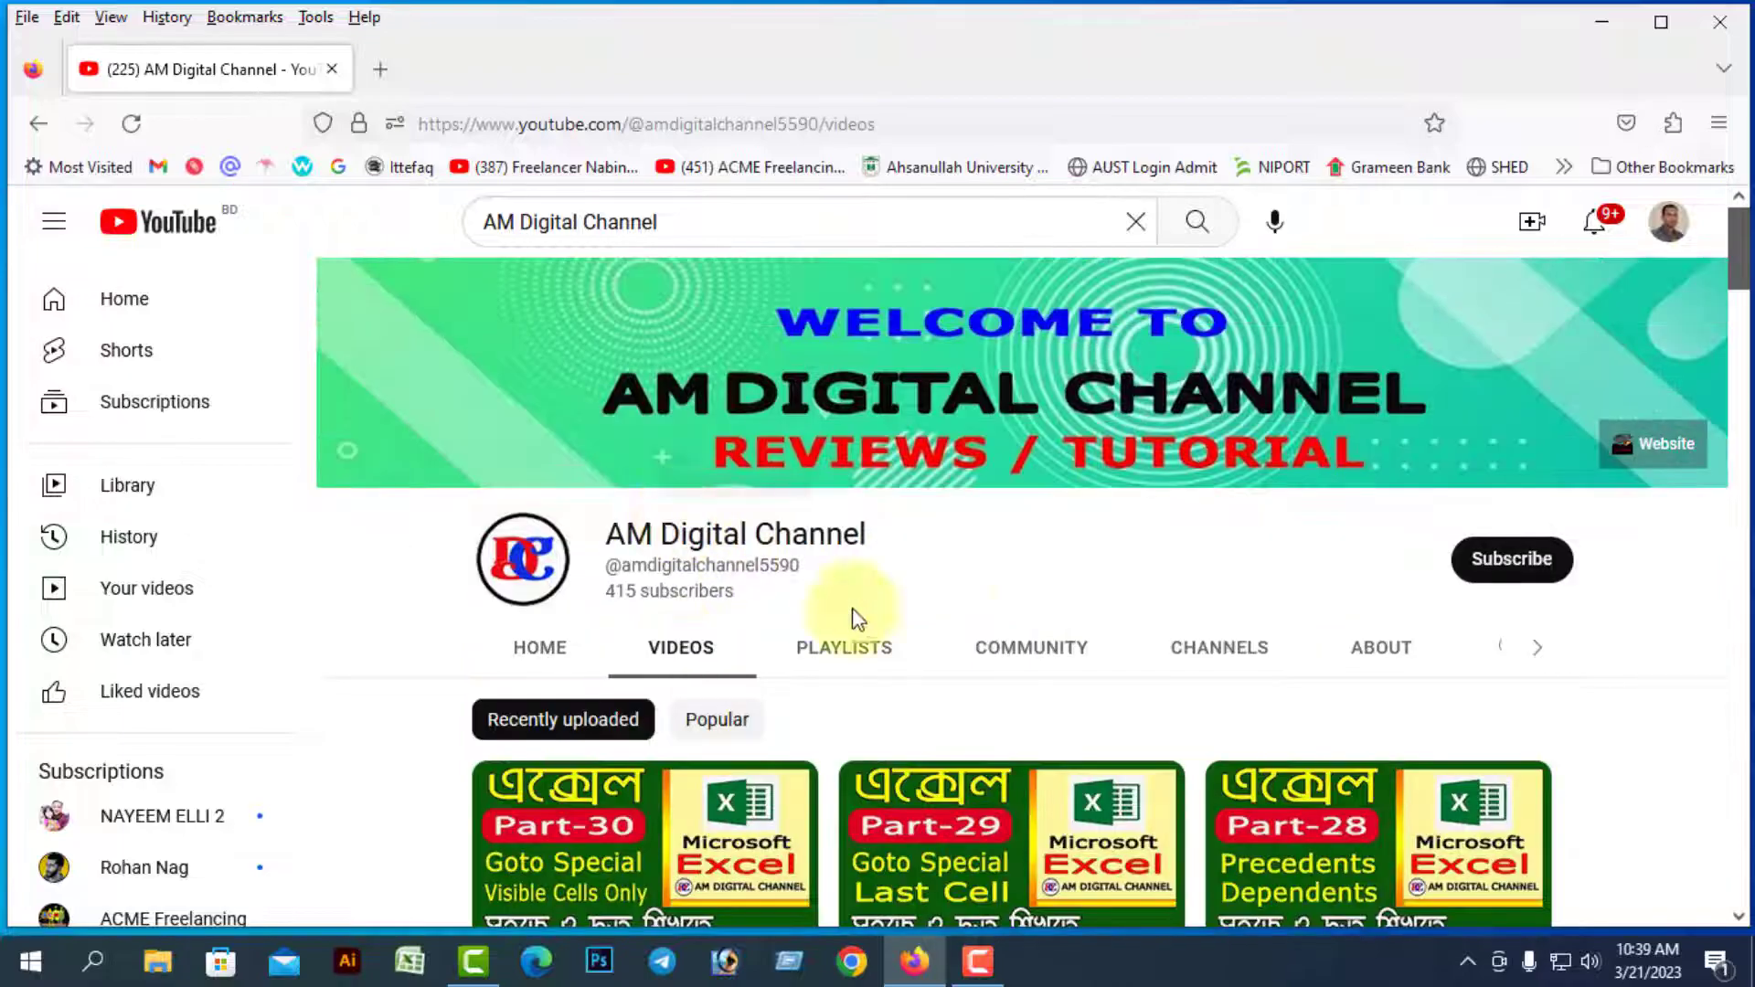
scroll(1225, 593, "down", 5)
scroll(1229, 595, "down", 15)
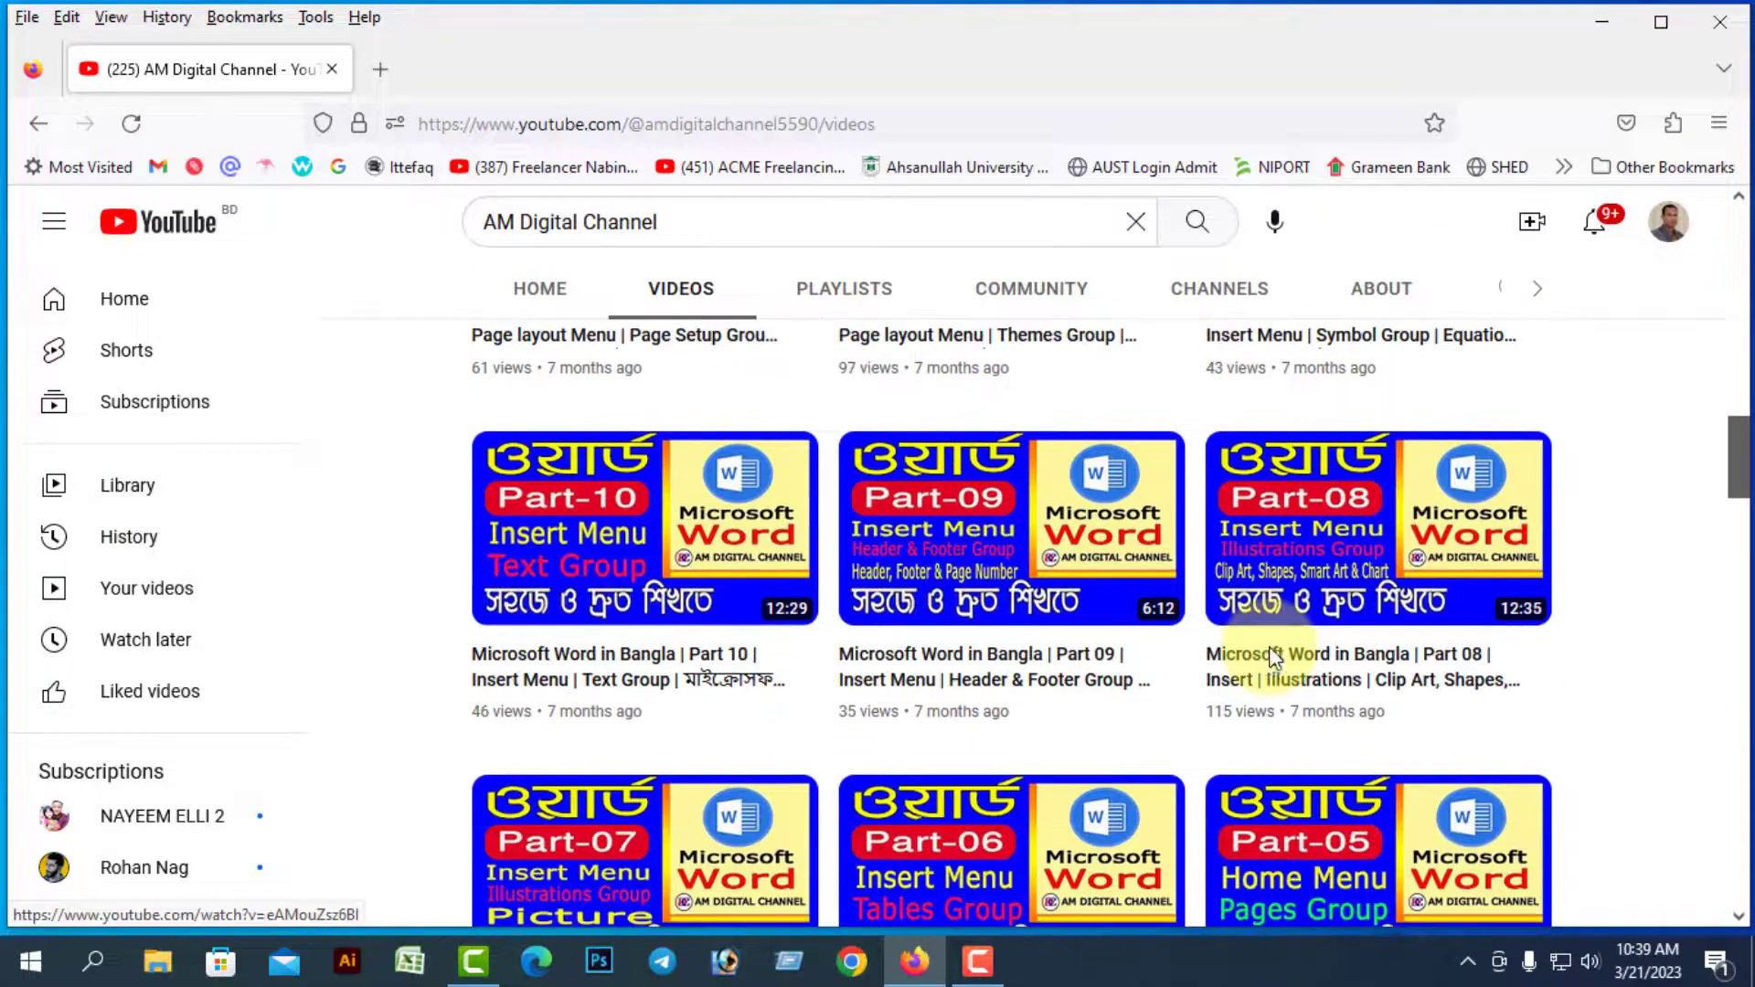
scroll(1273, 660, "down", 8)
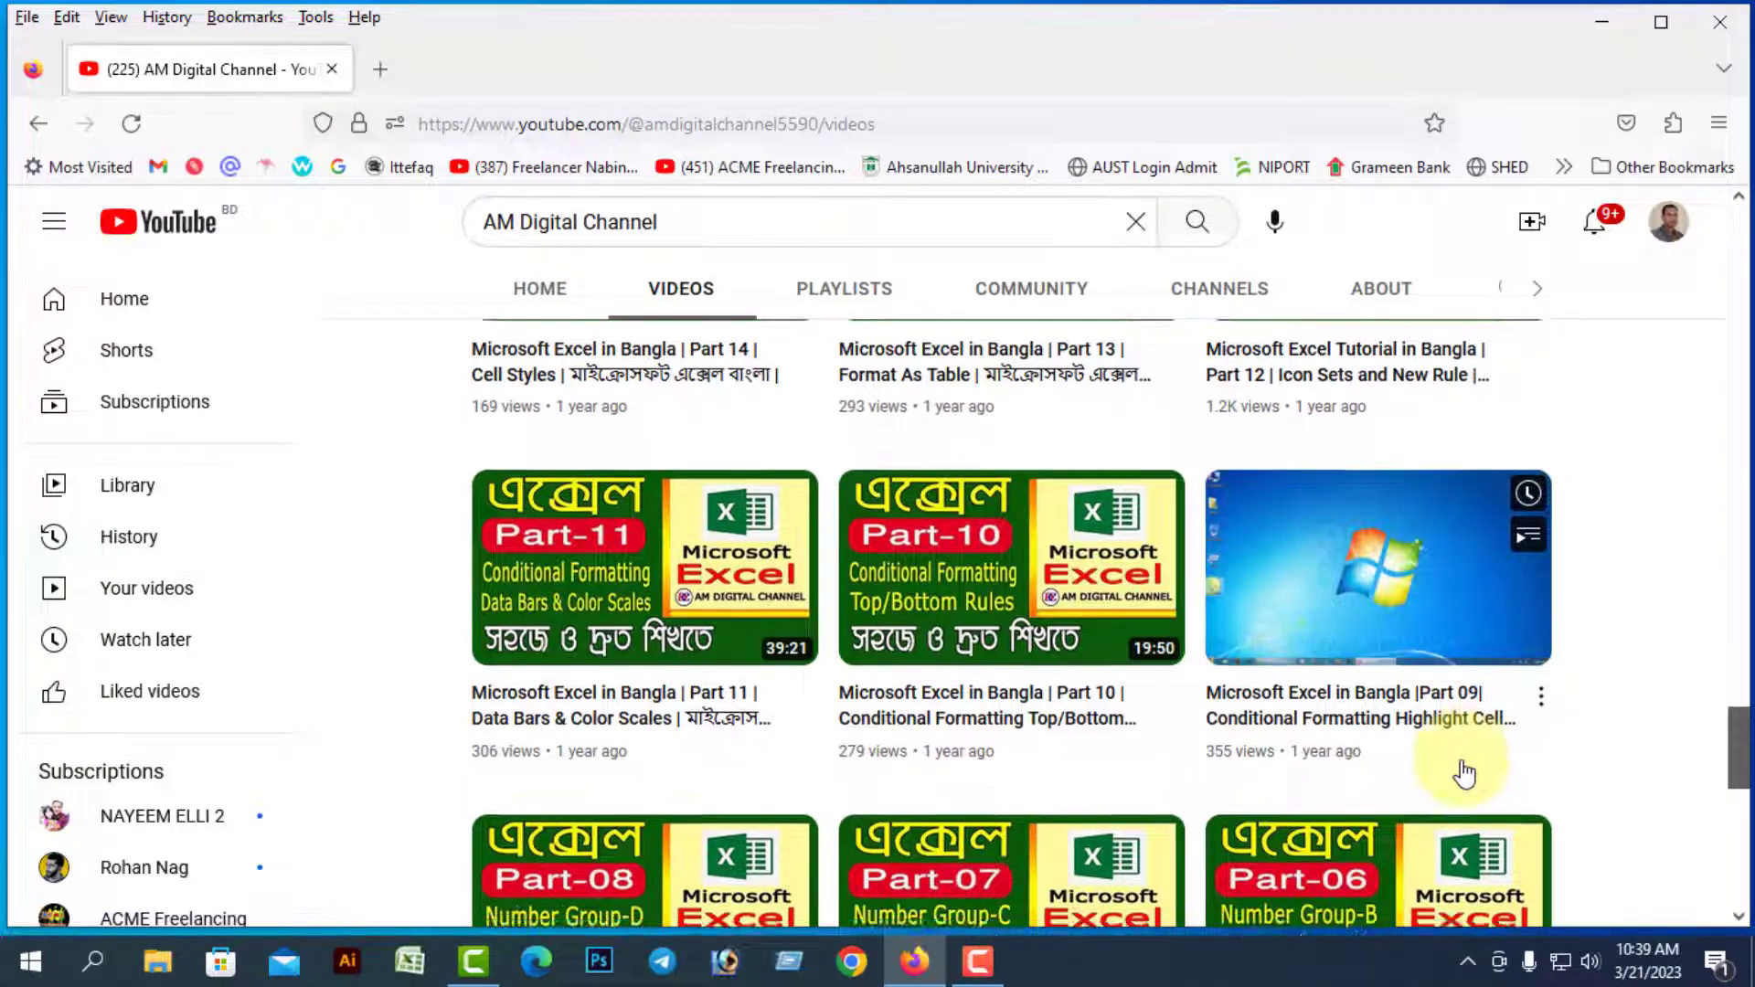
scroll(1462, 770, "down", 1)
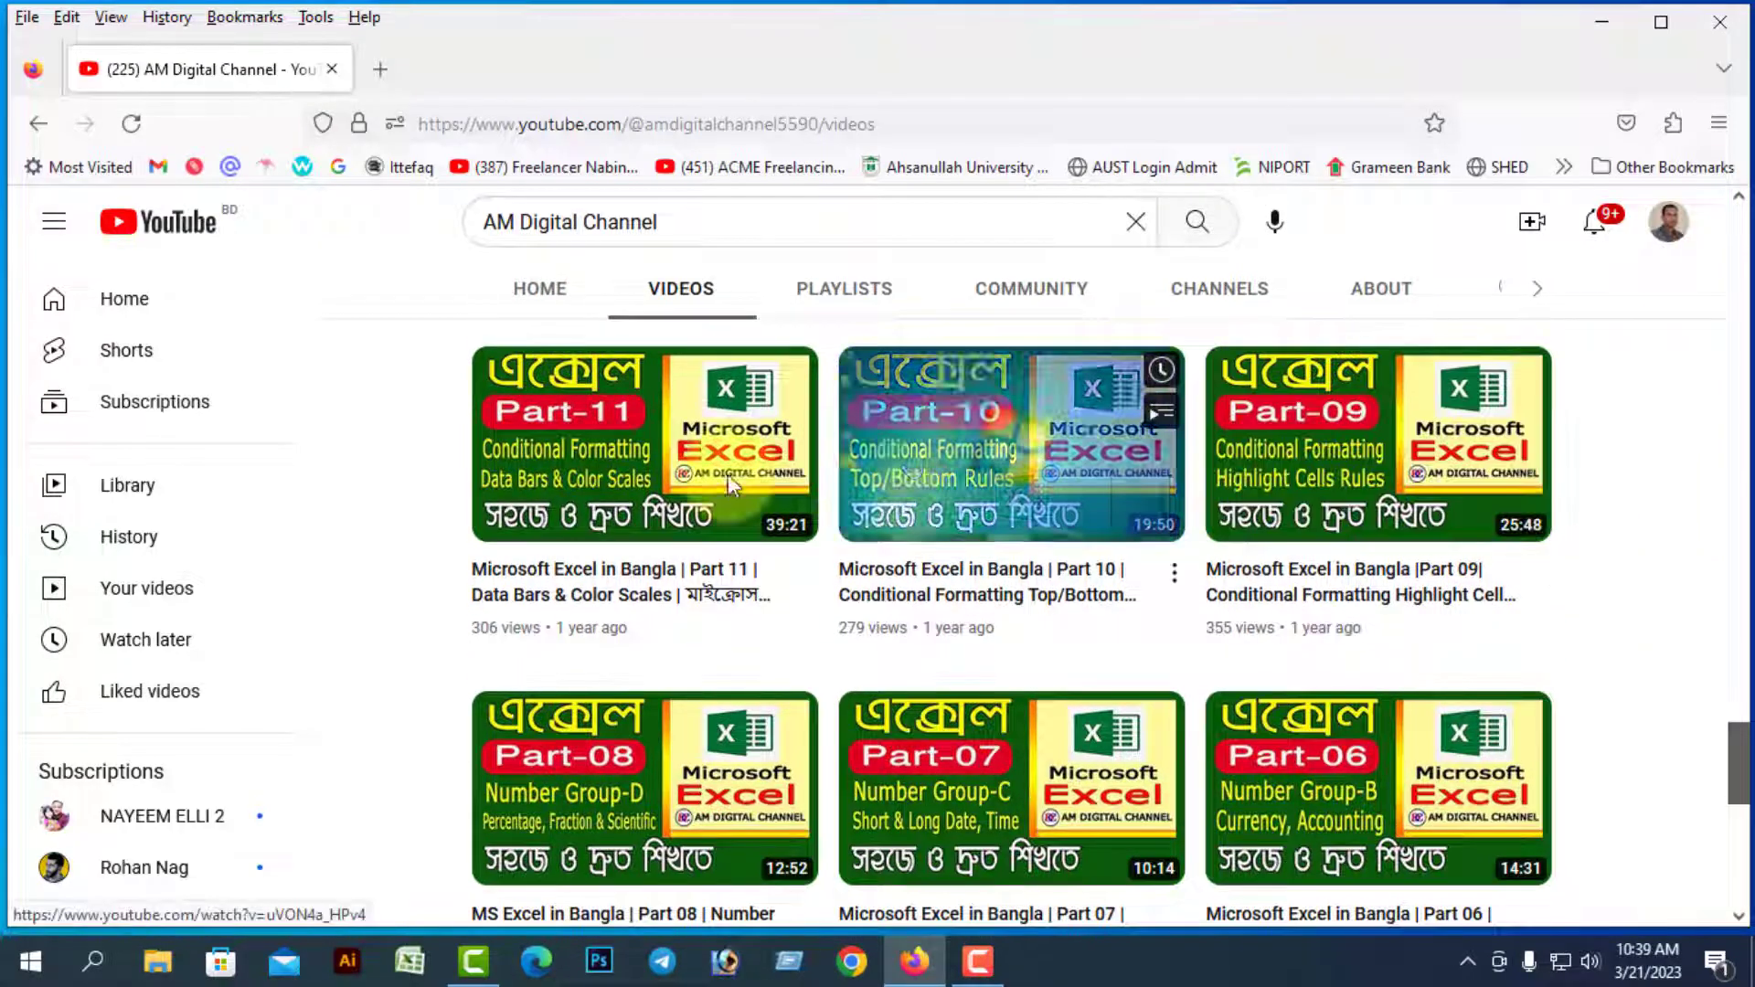
scroll(1204, 631, "up", 2)
scroll(1352, 585, "up", 1)
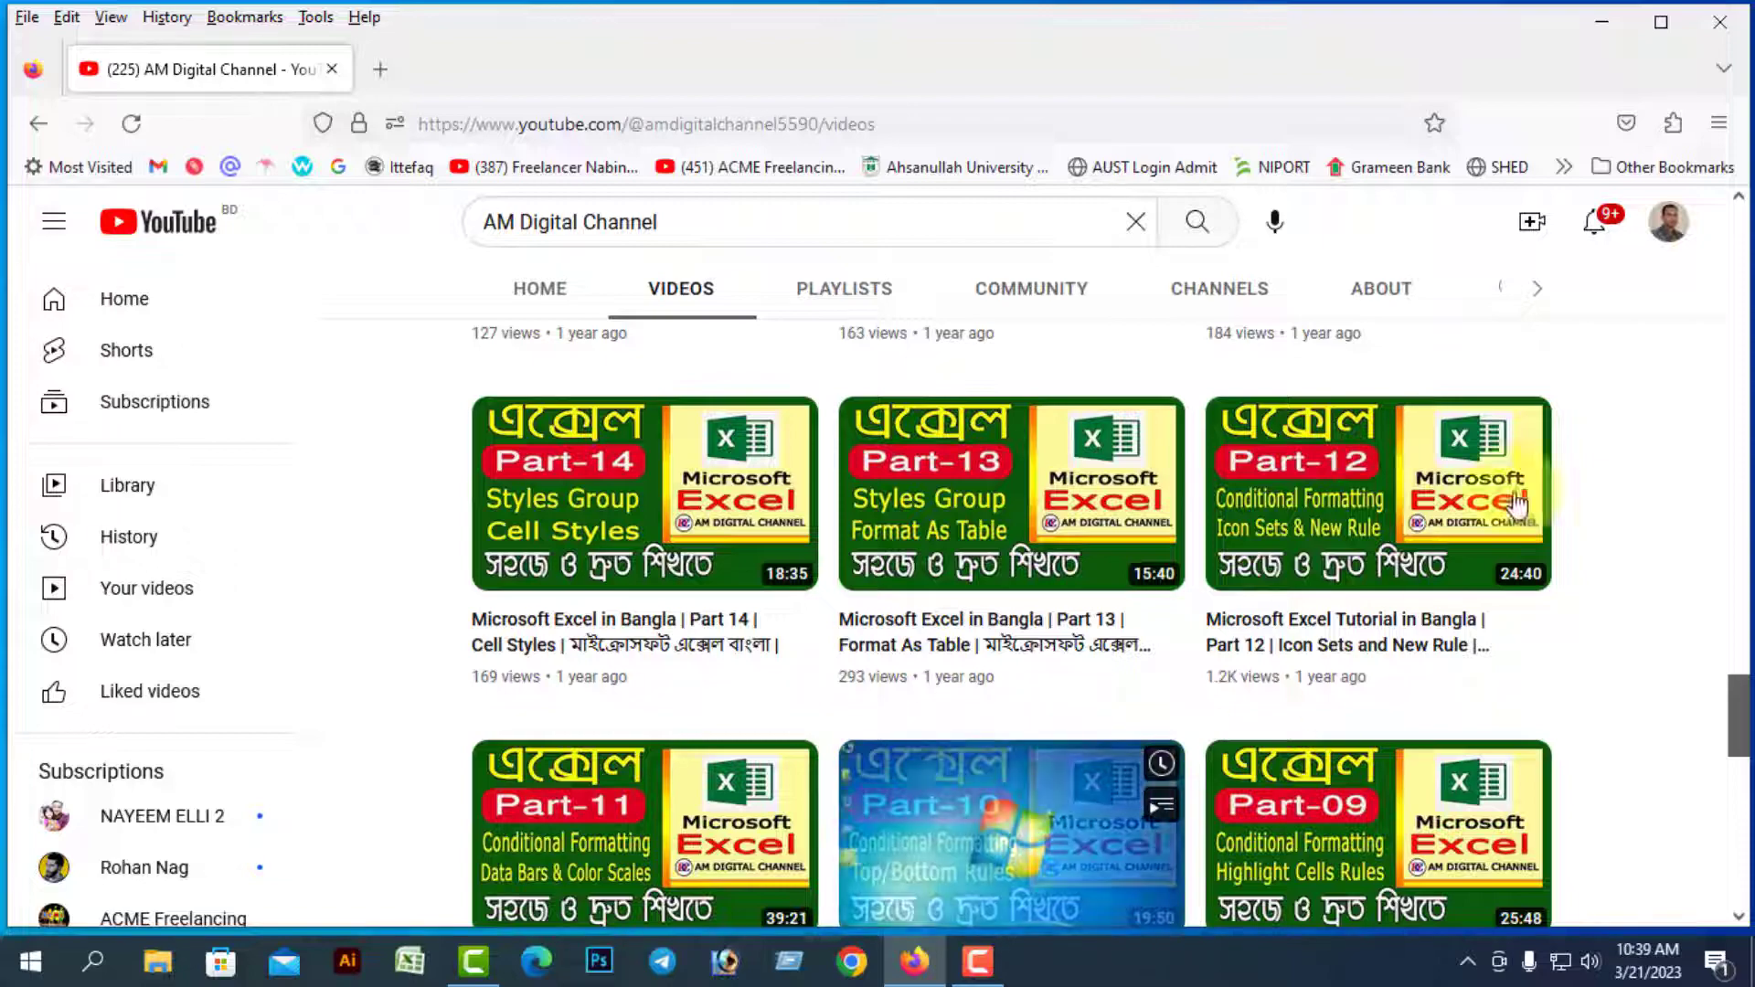
left_click(1728, 21)
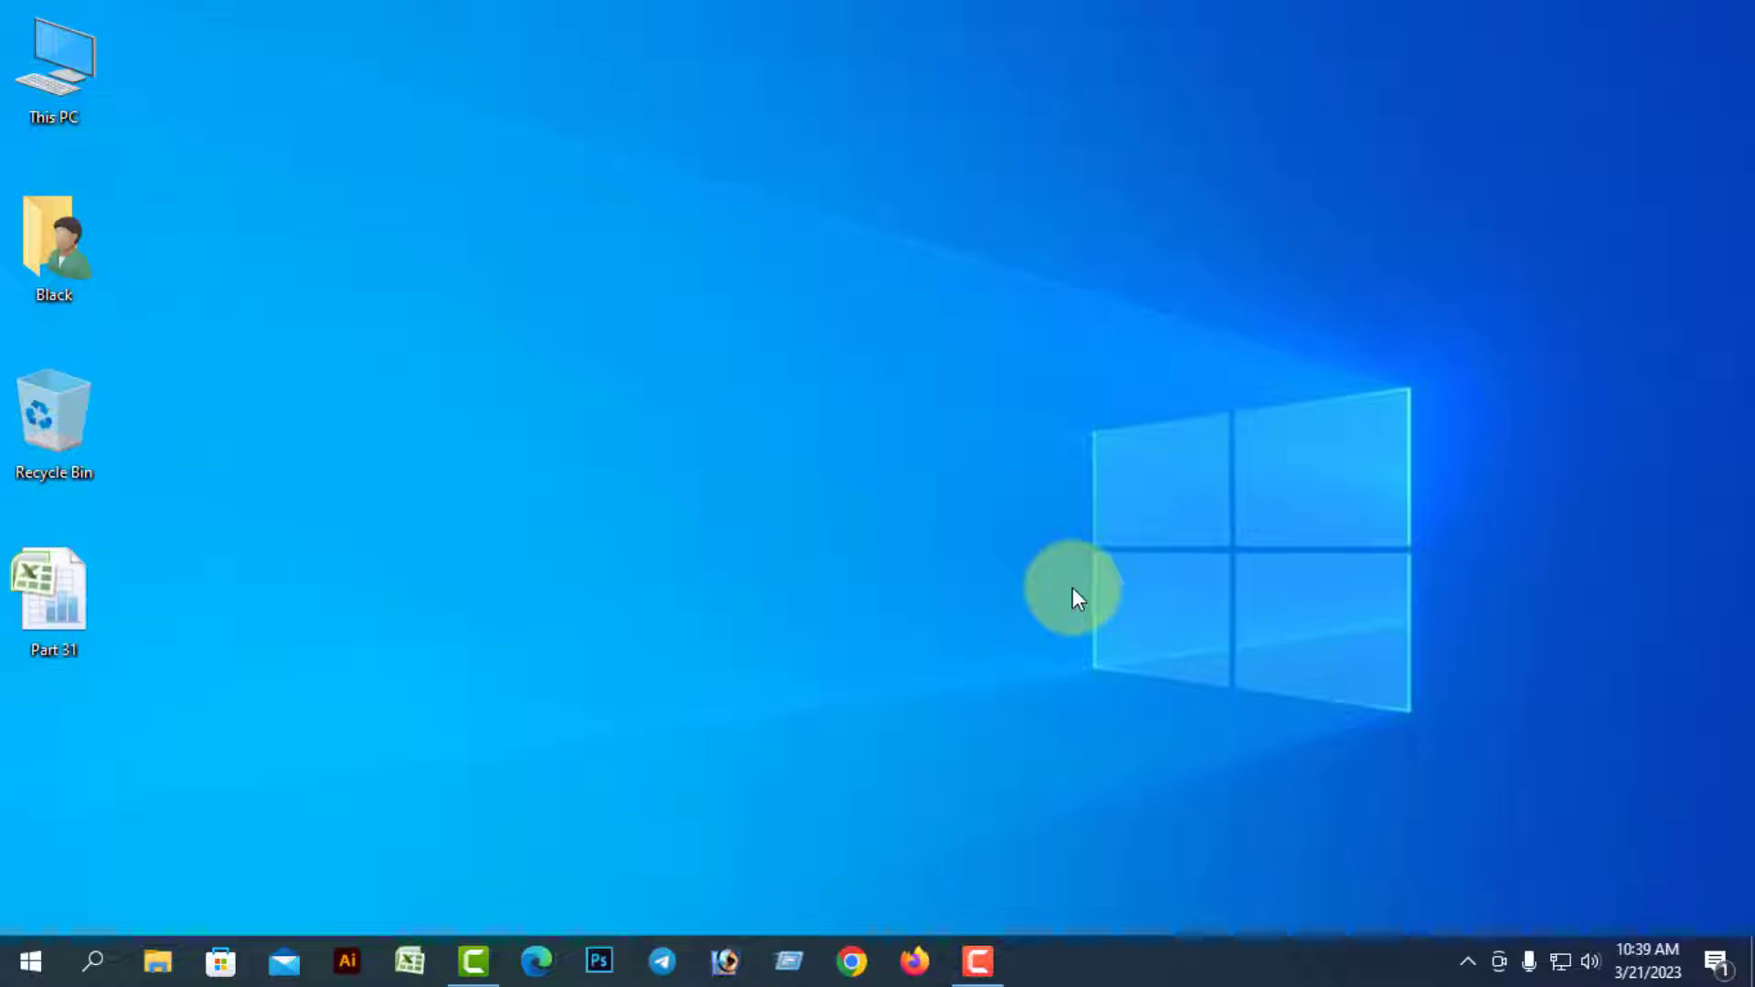
Open the Part 31 workbook and confirm via Go To Special that B6:I14 has no conditional formats
double_click(73, 600)
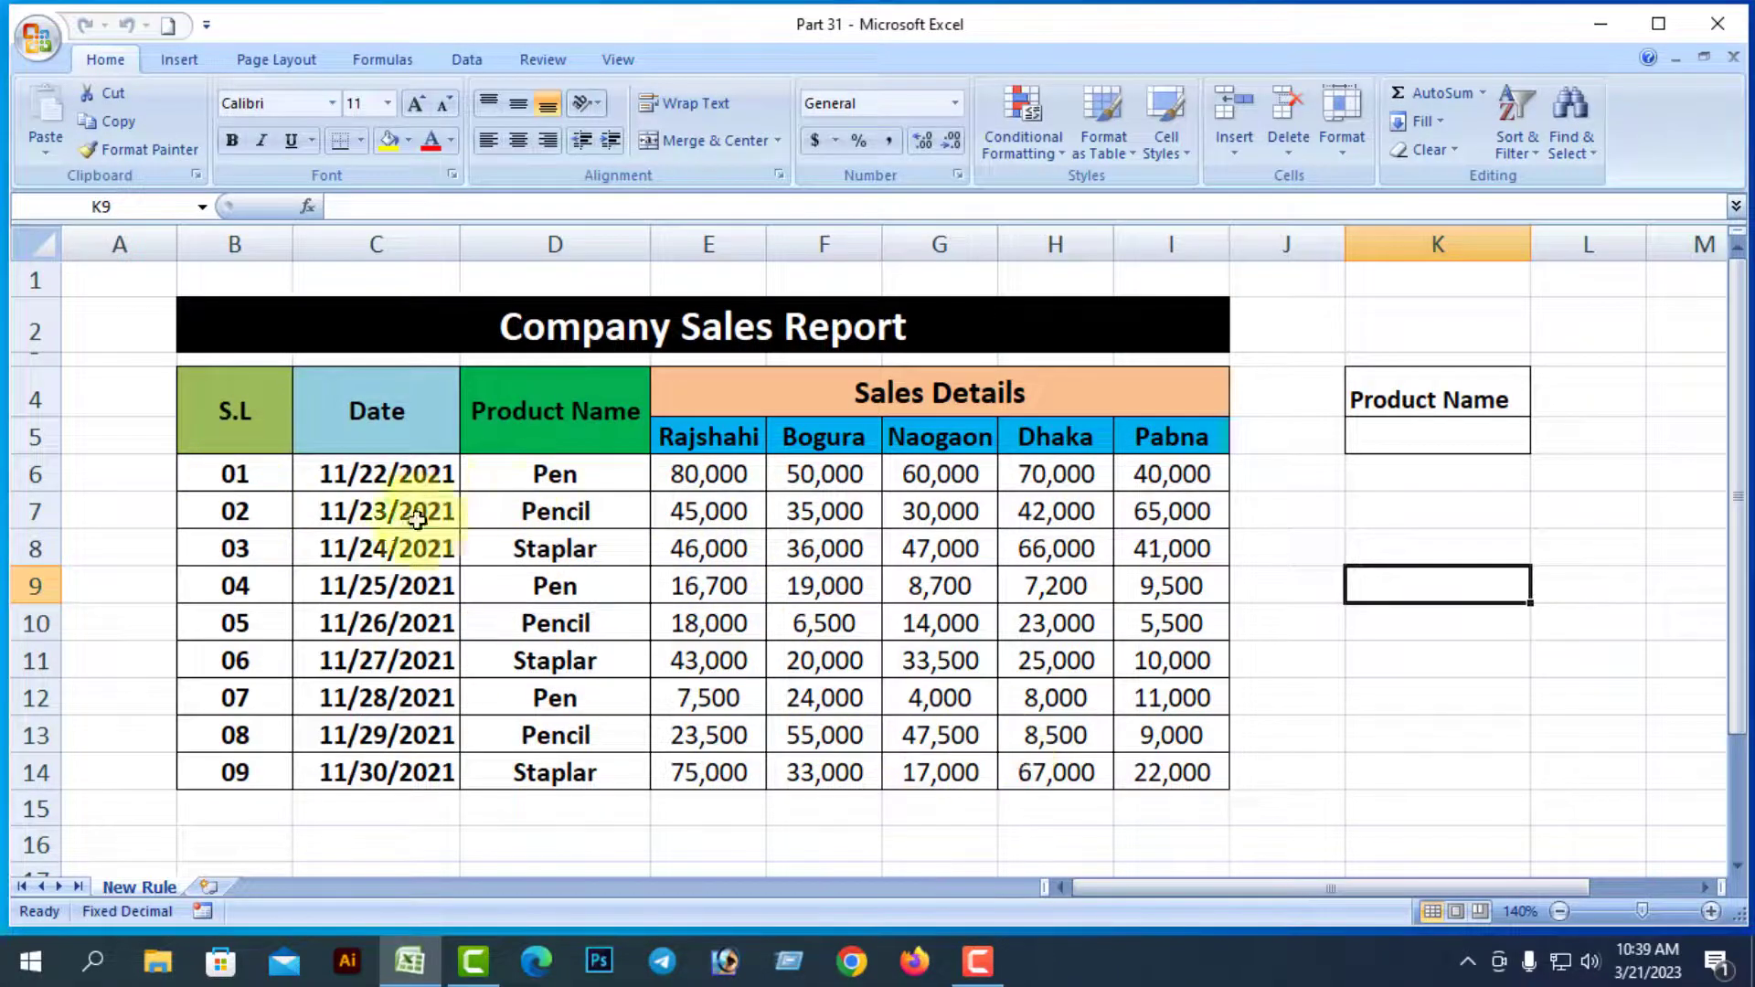
left_click_drag(216, 476, 1168, 779)
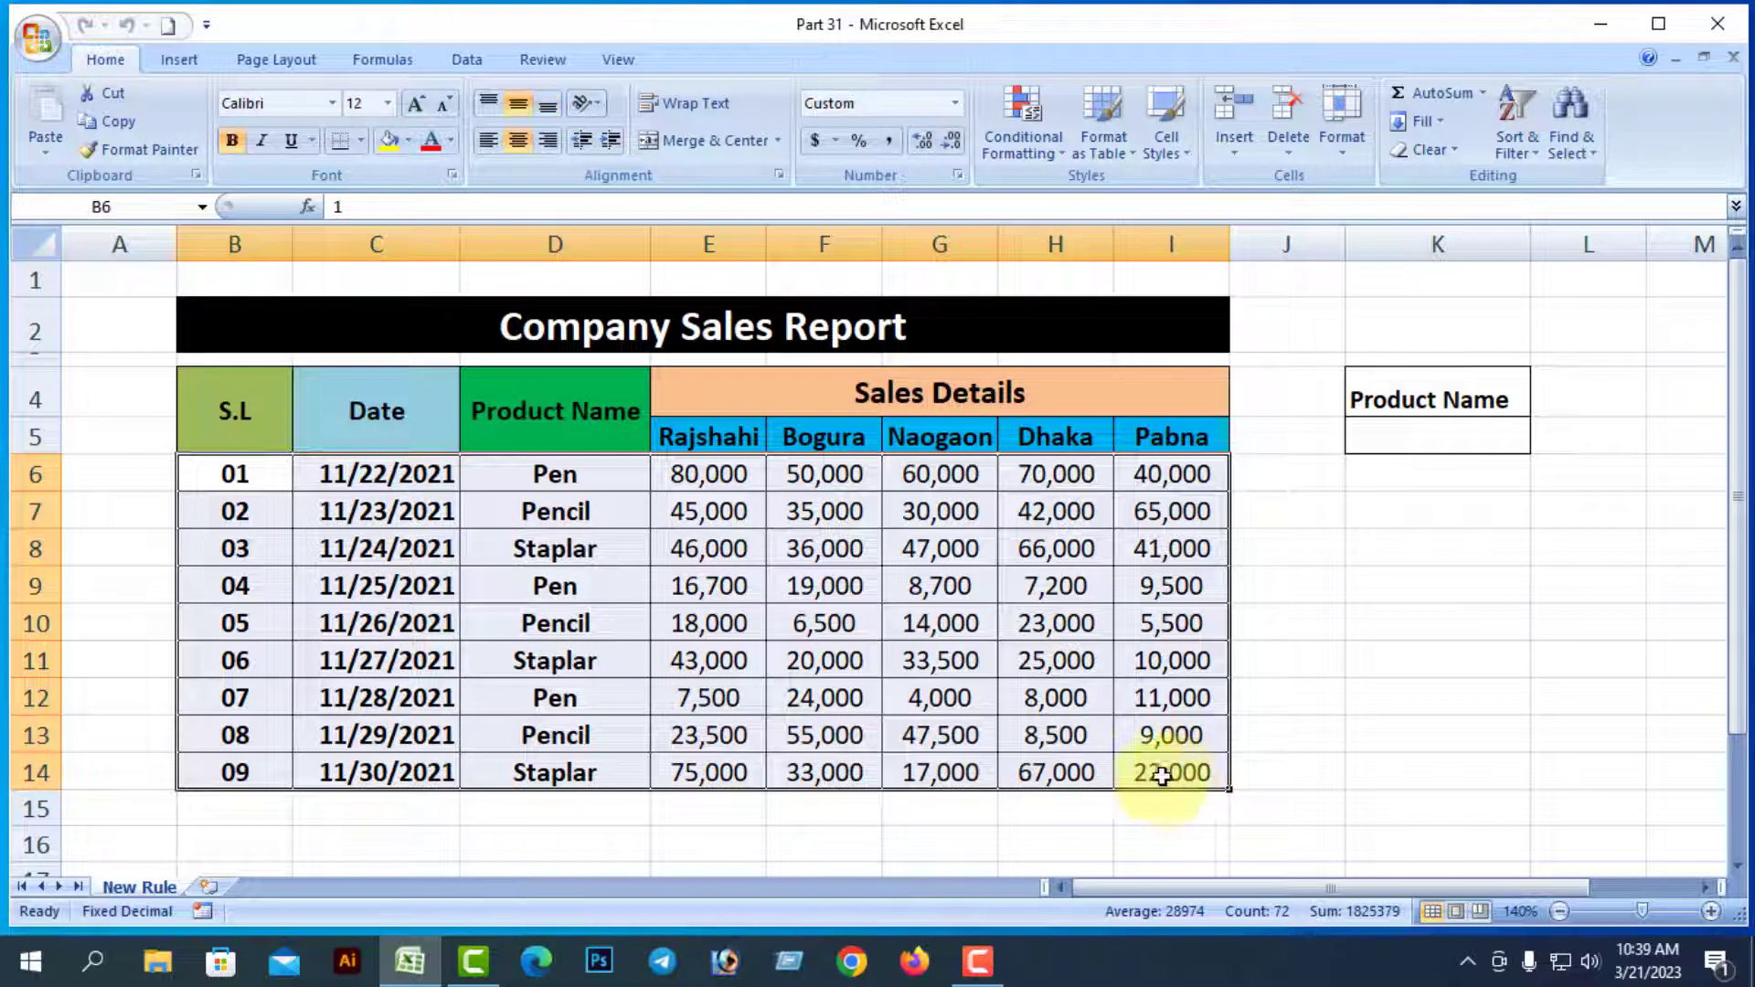
left_click(1600, 164)
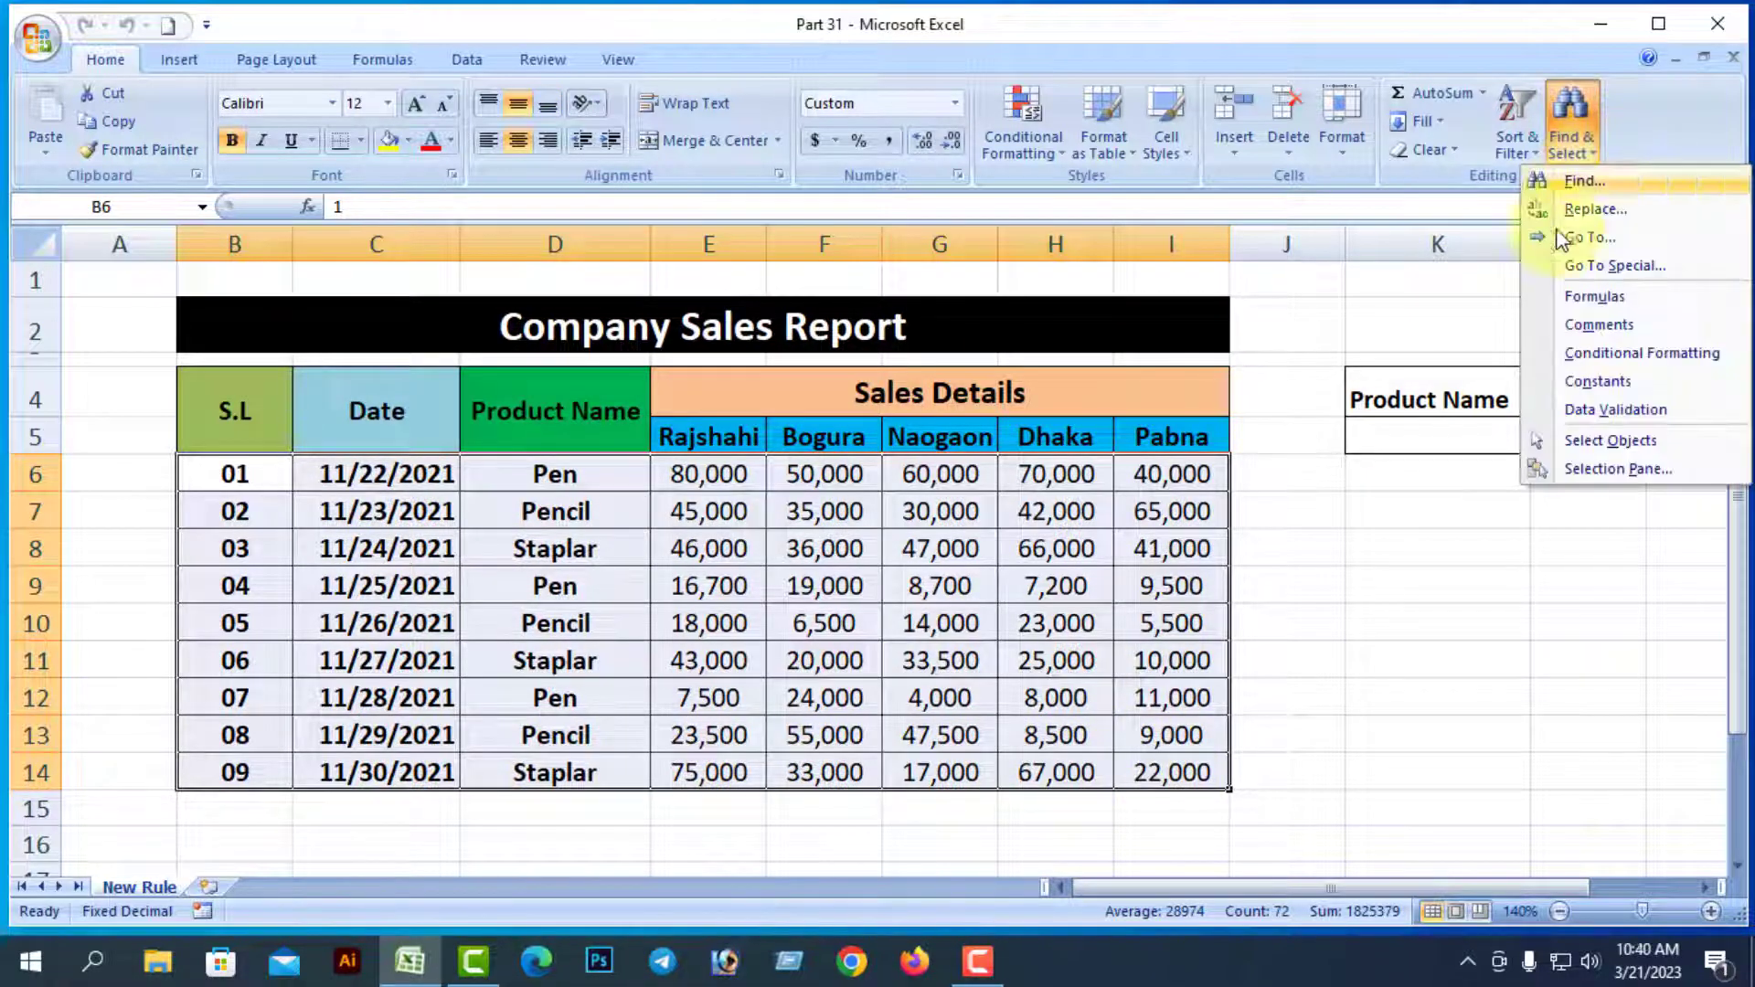
left_click(1632, 267)
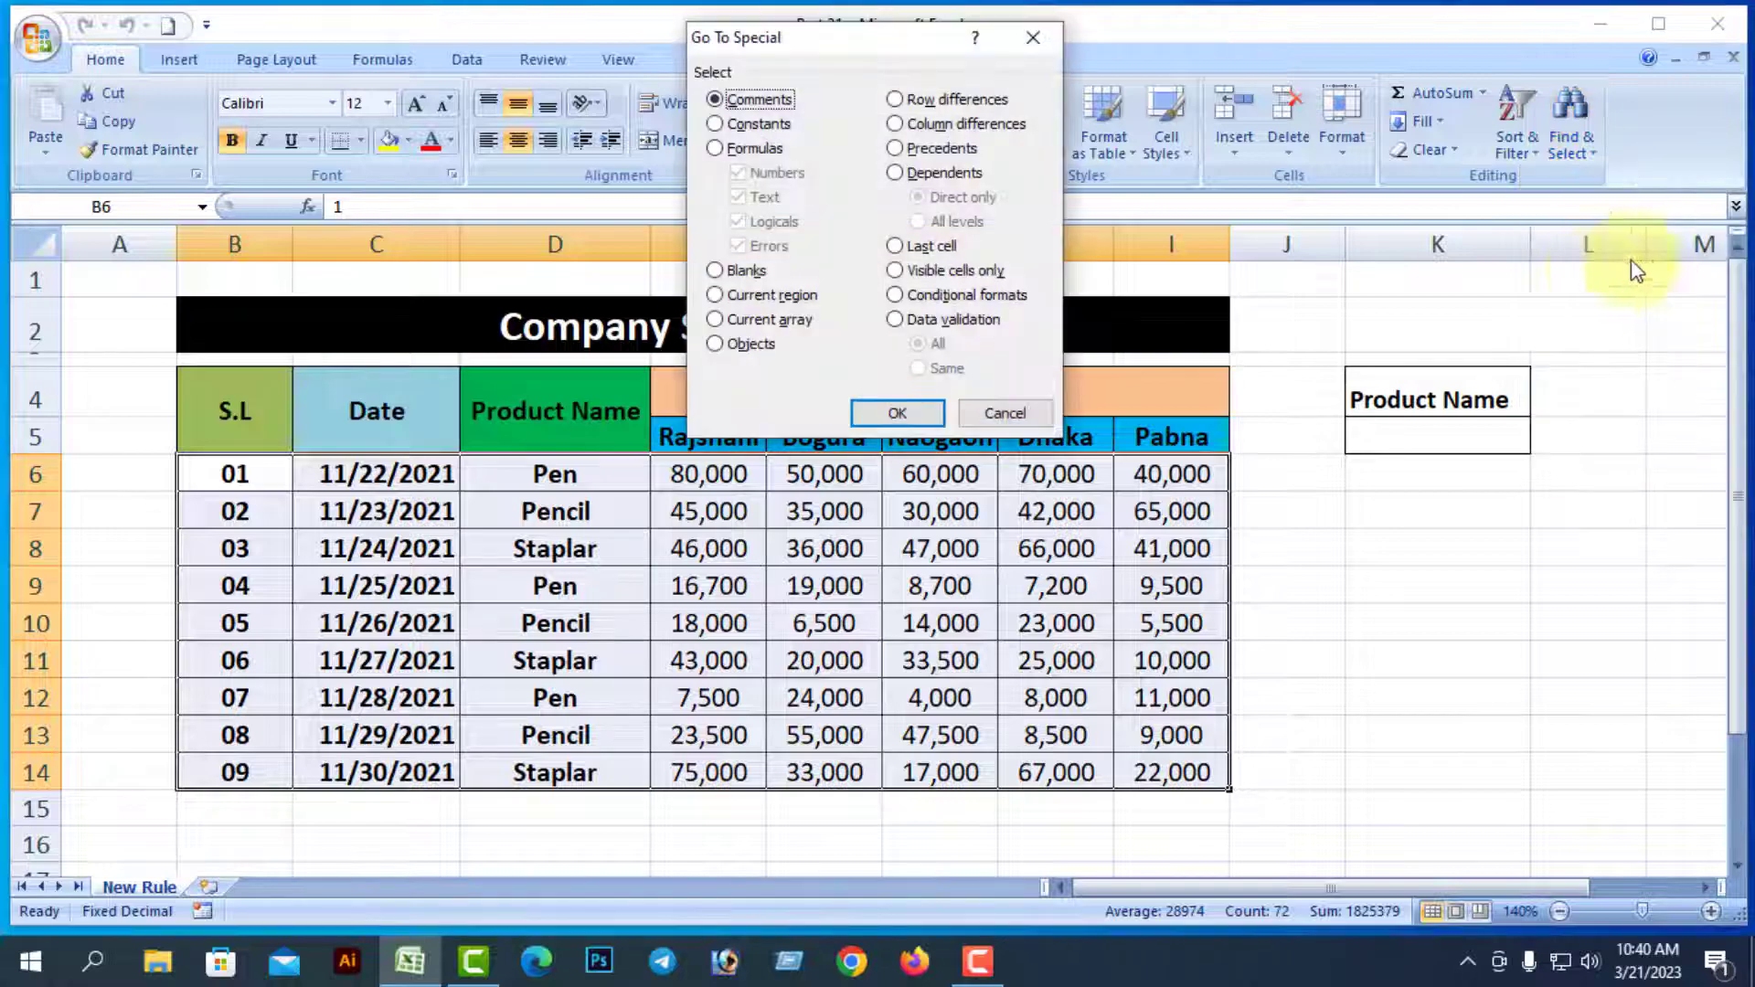
left_click(896, 291)
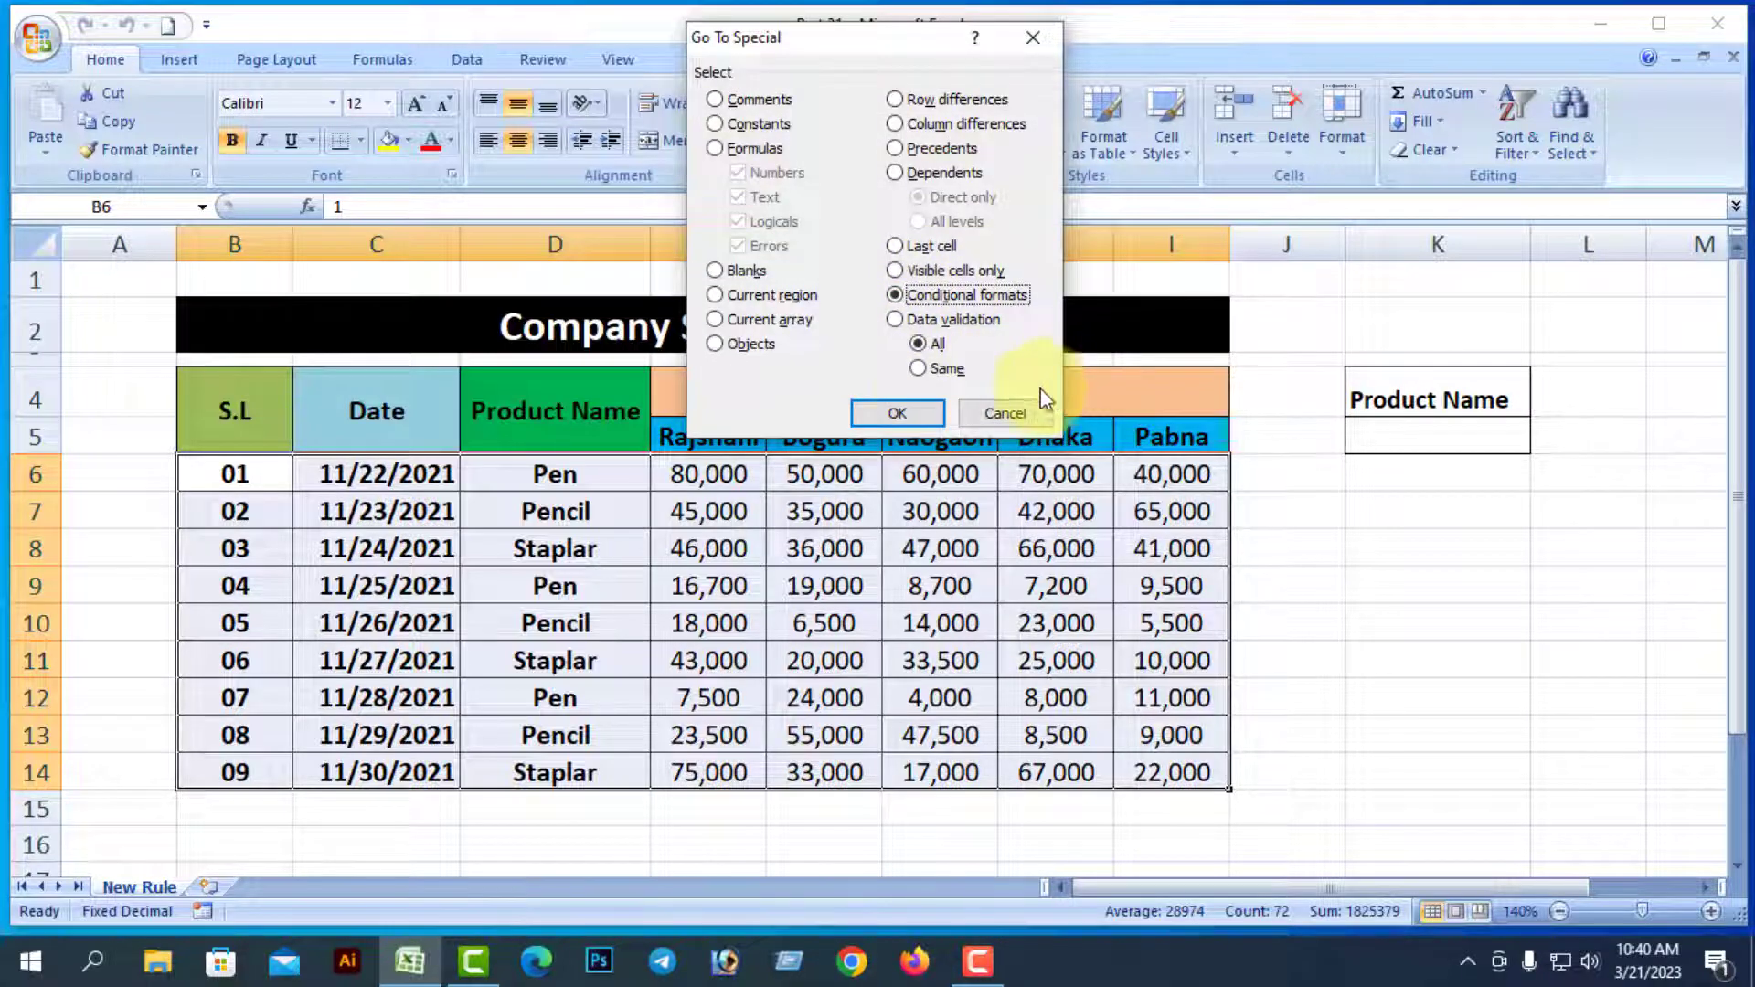
left_click(914, 413)
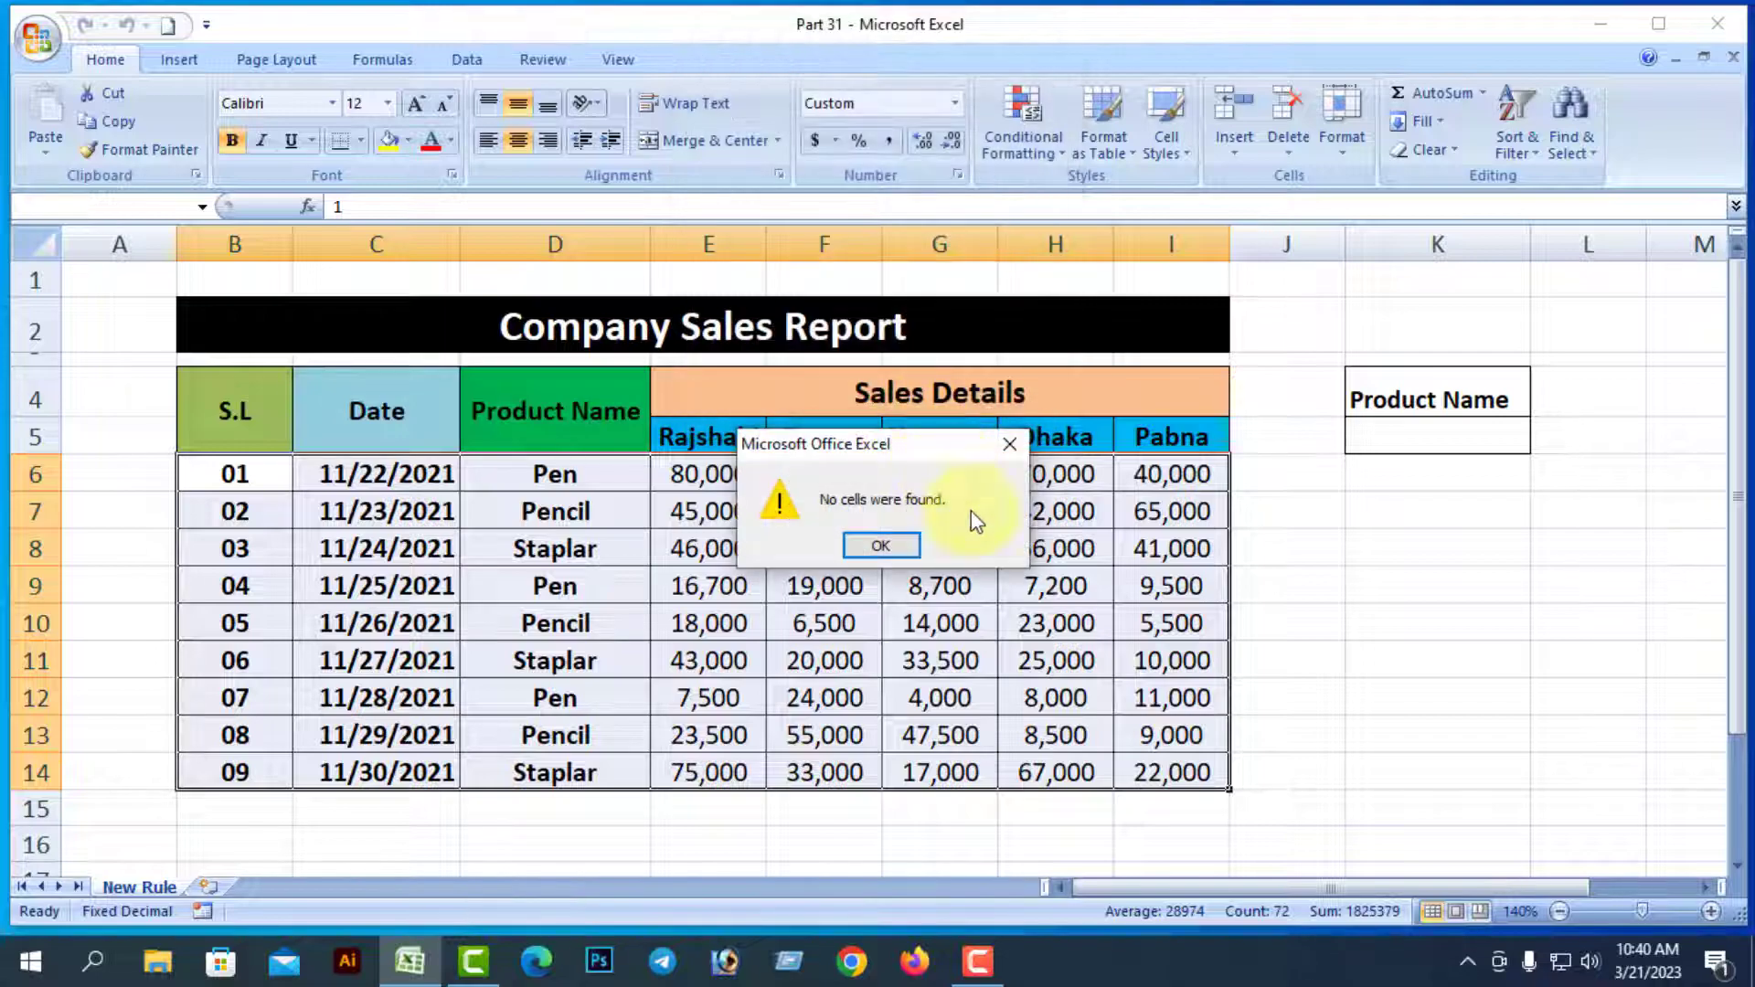
left_click_drag(915, 448, 1427, 498)
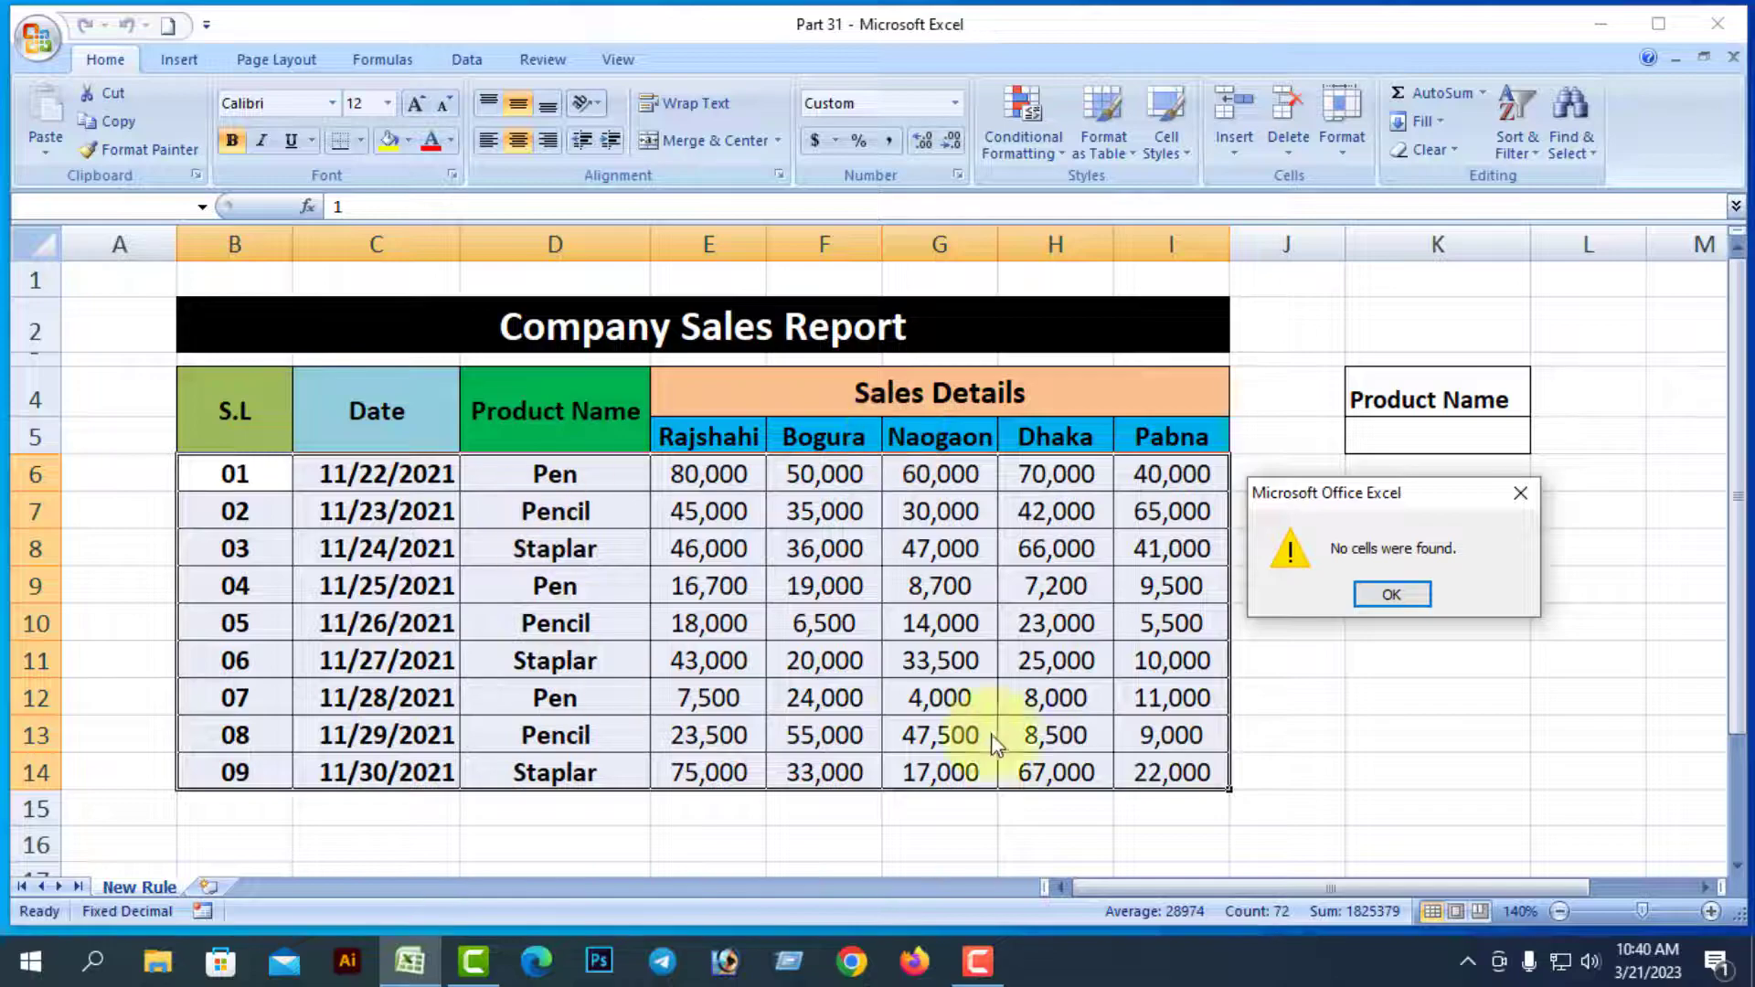
left_click(1391, 595)
left_click(1544, 659)
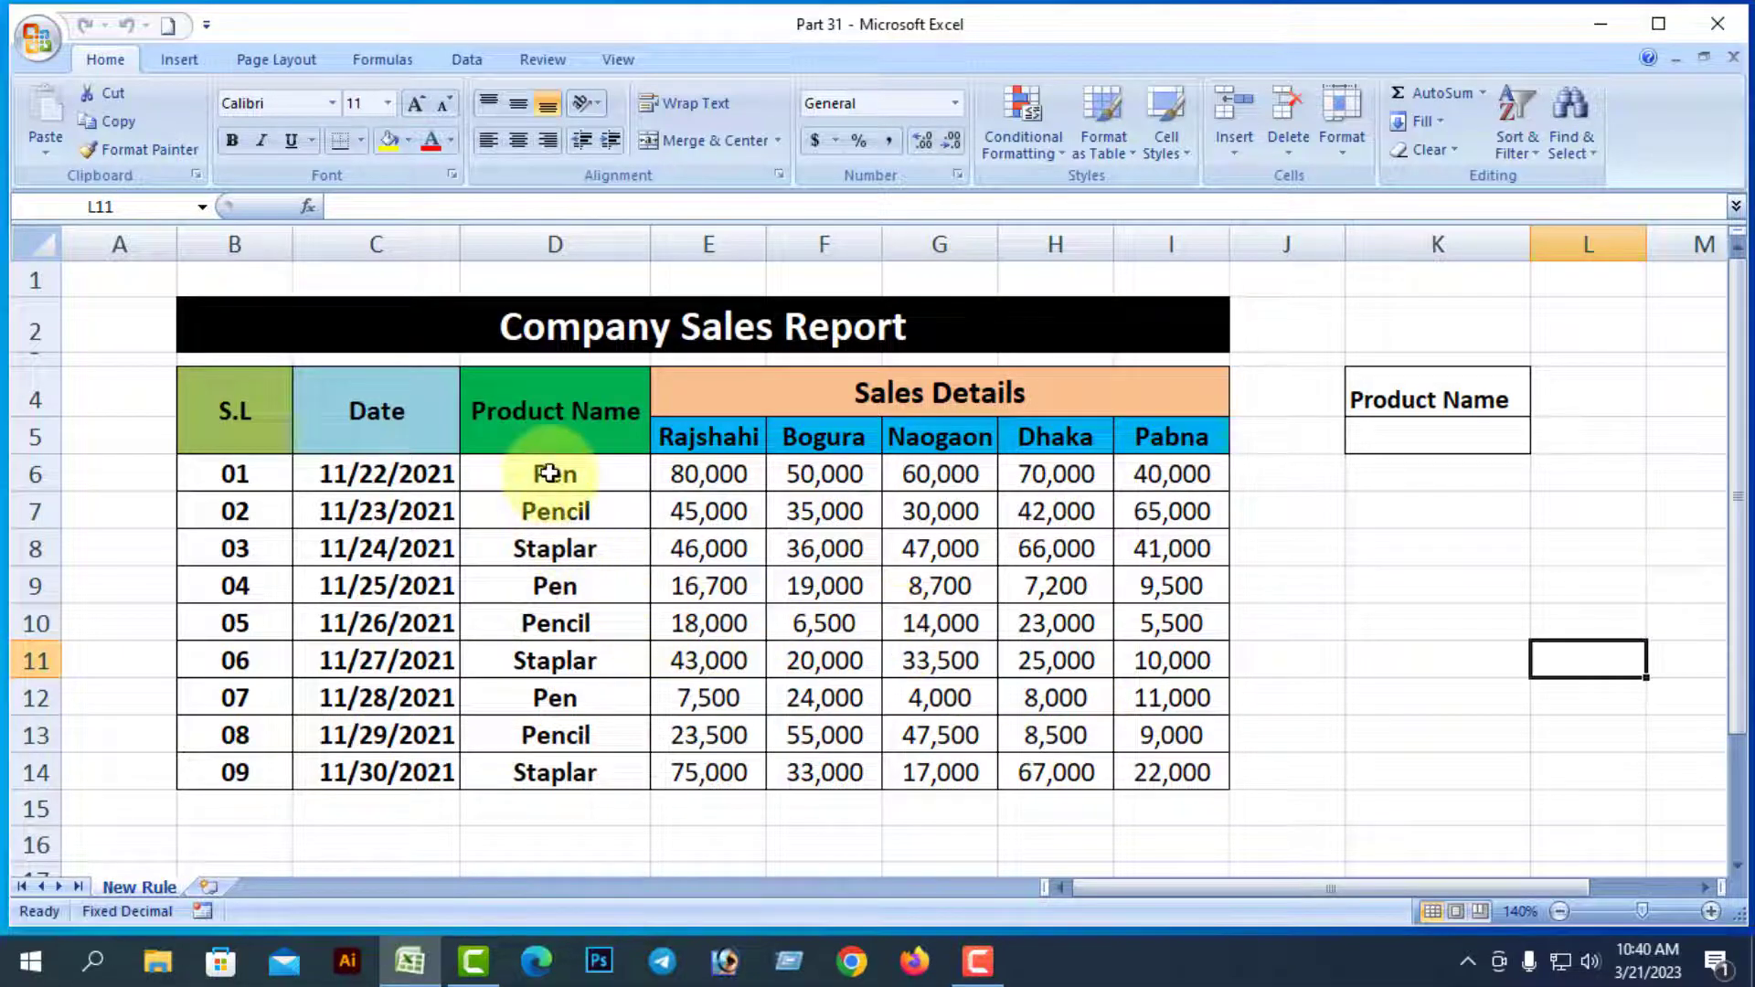
Select Product Name cells D6:D14 and begin a New Rule of type 'Use a formula to determine which cells to format'
left_click_drag(554, 461, 573, 774)
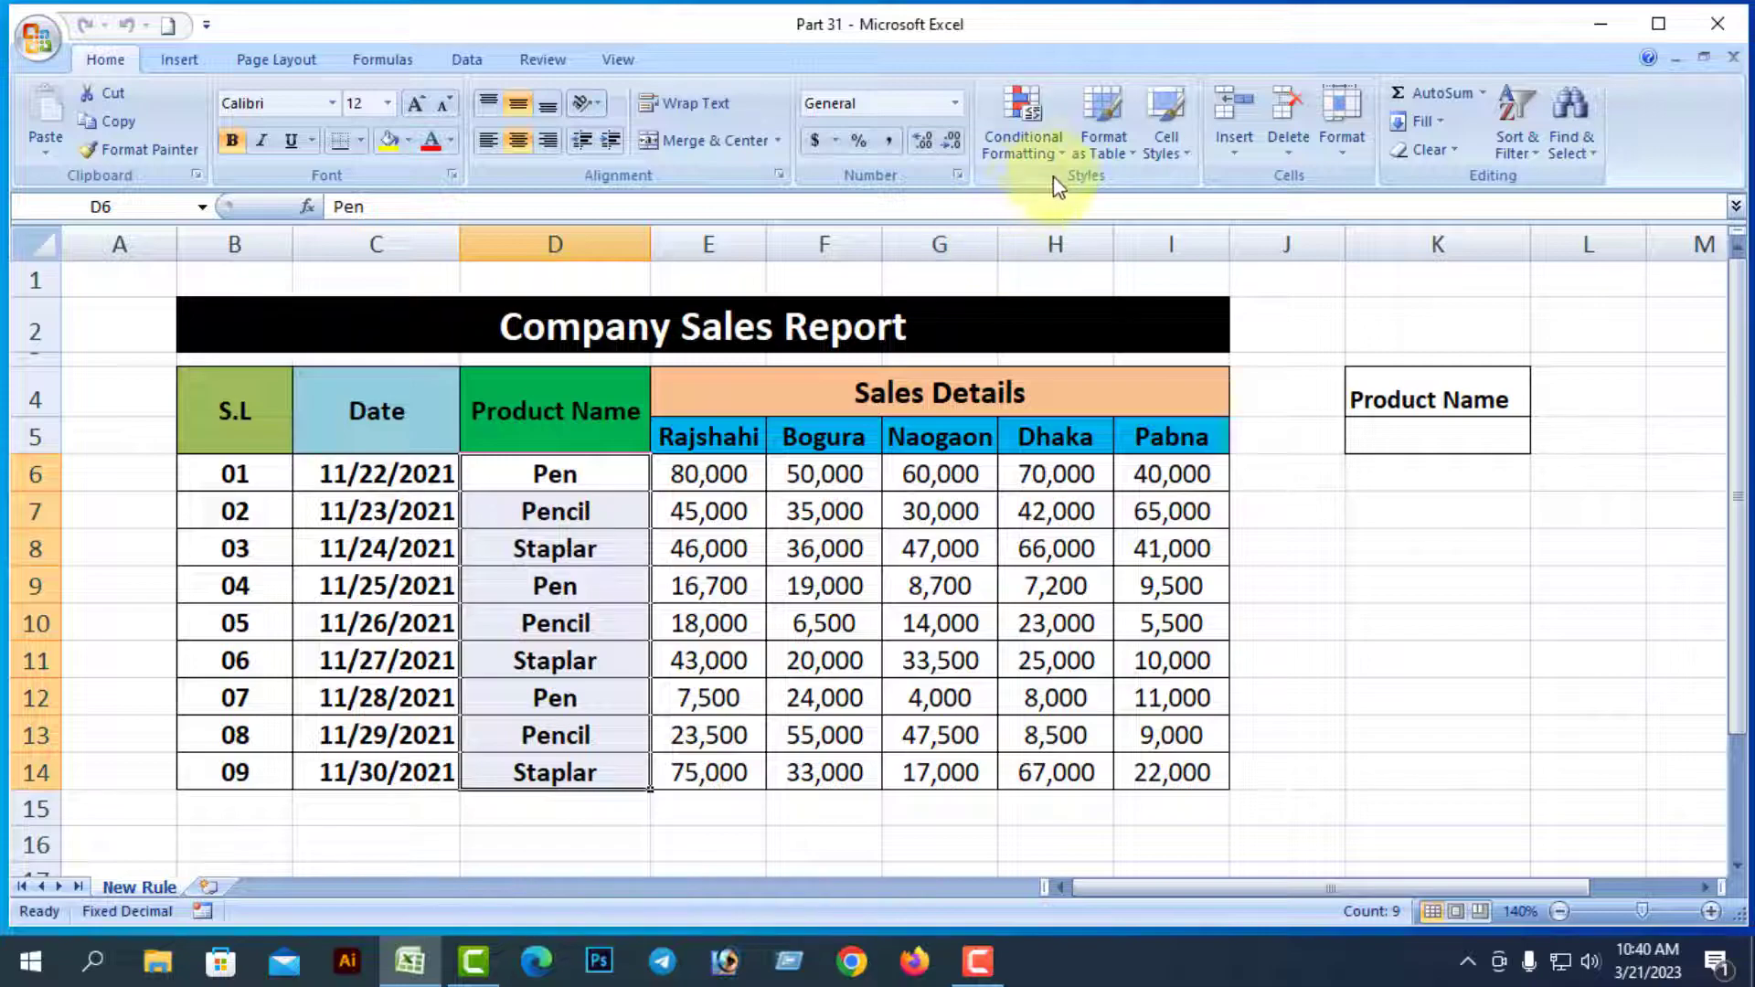
left_click(1060, 151)
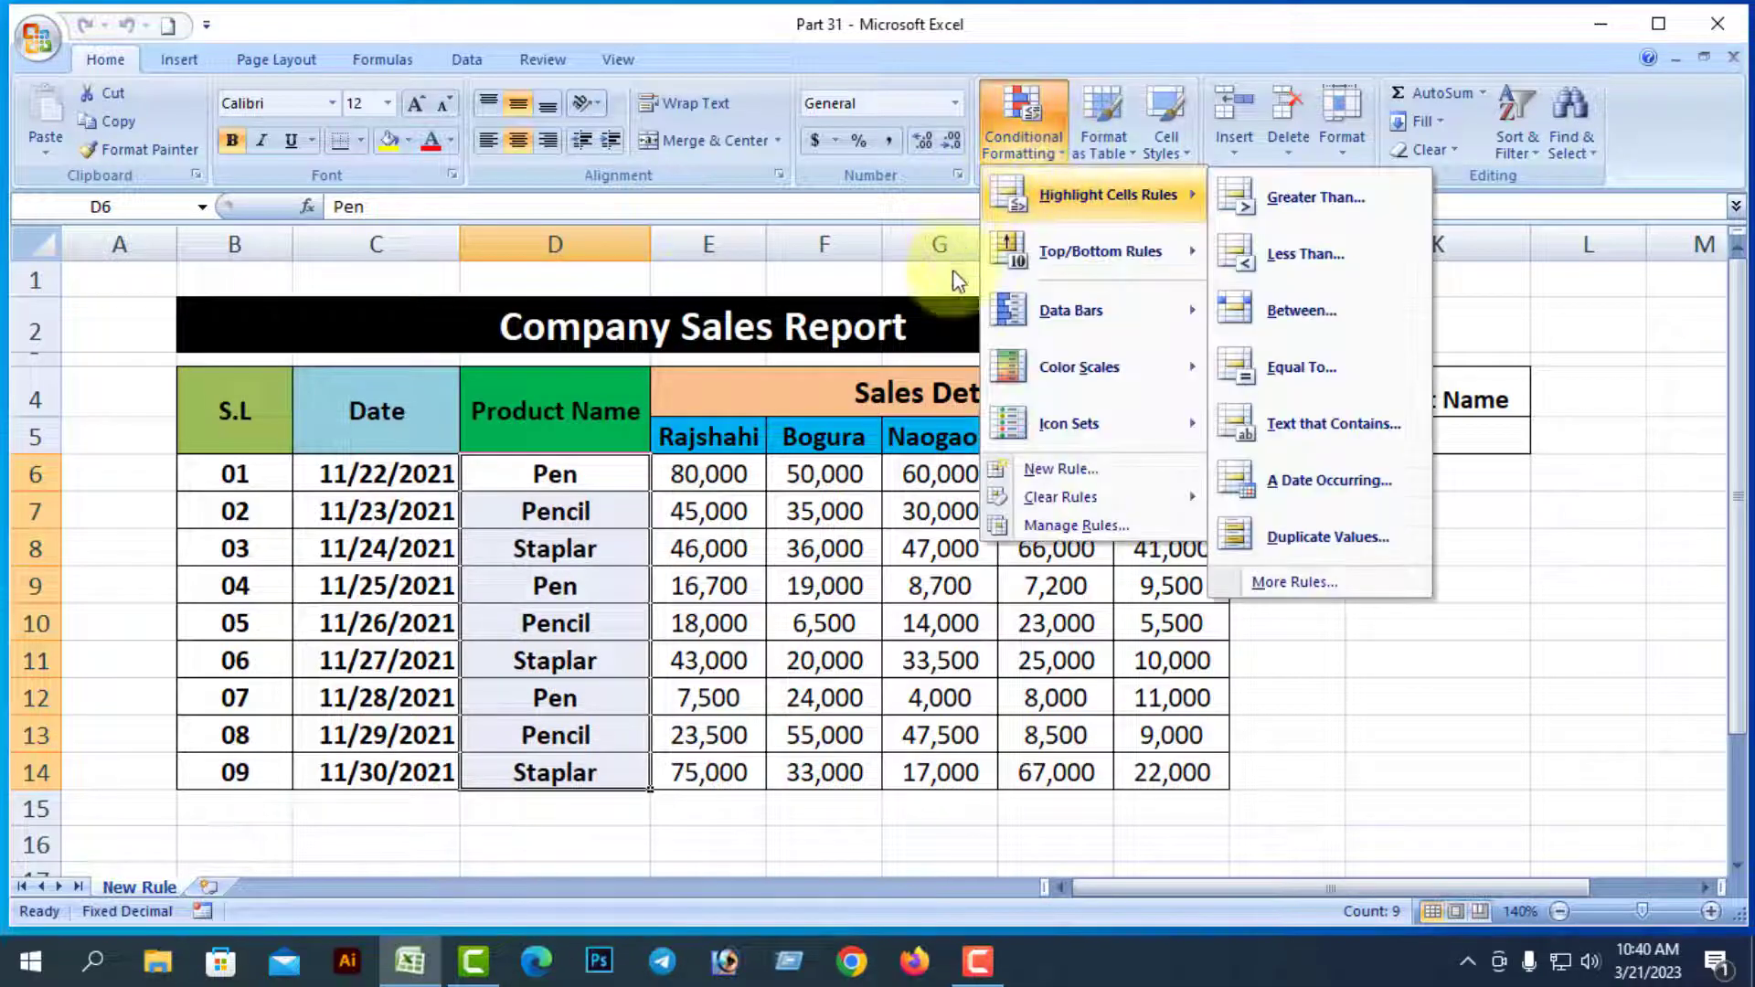
left_click(1062, 468)
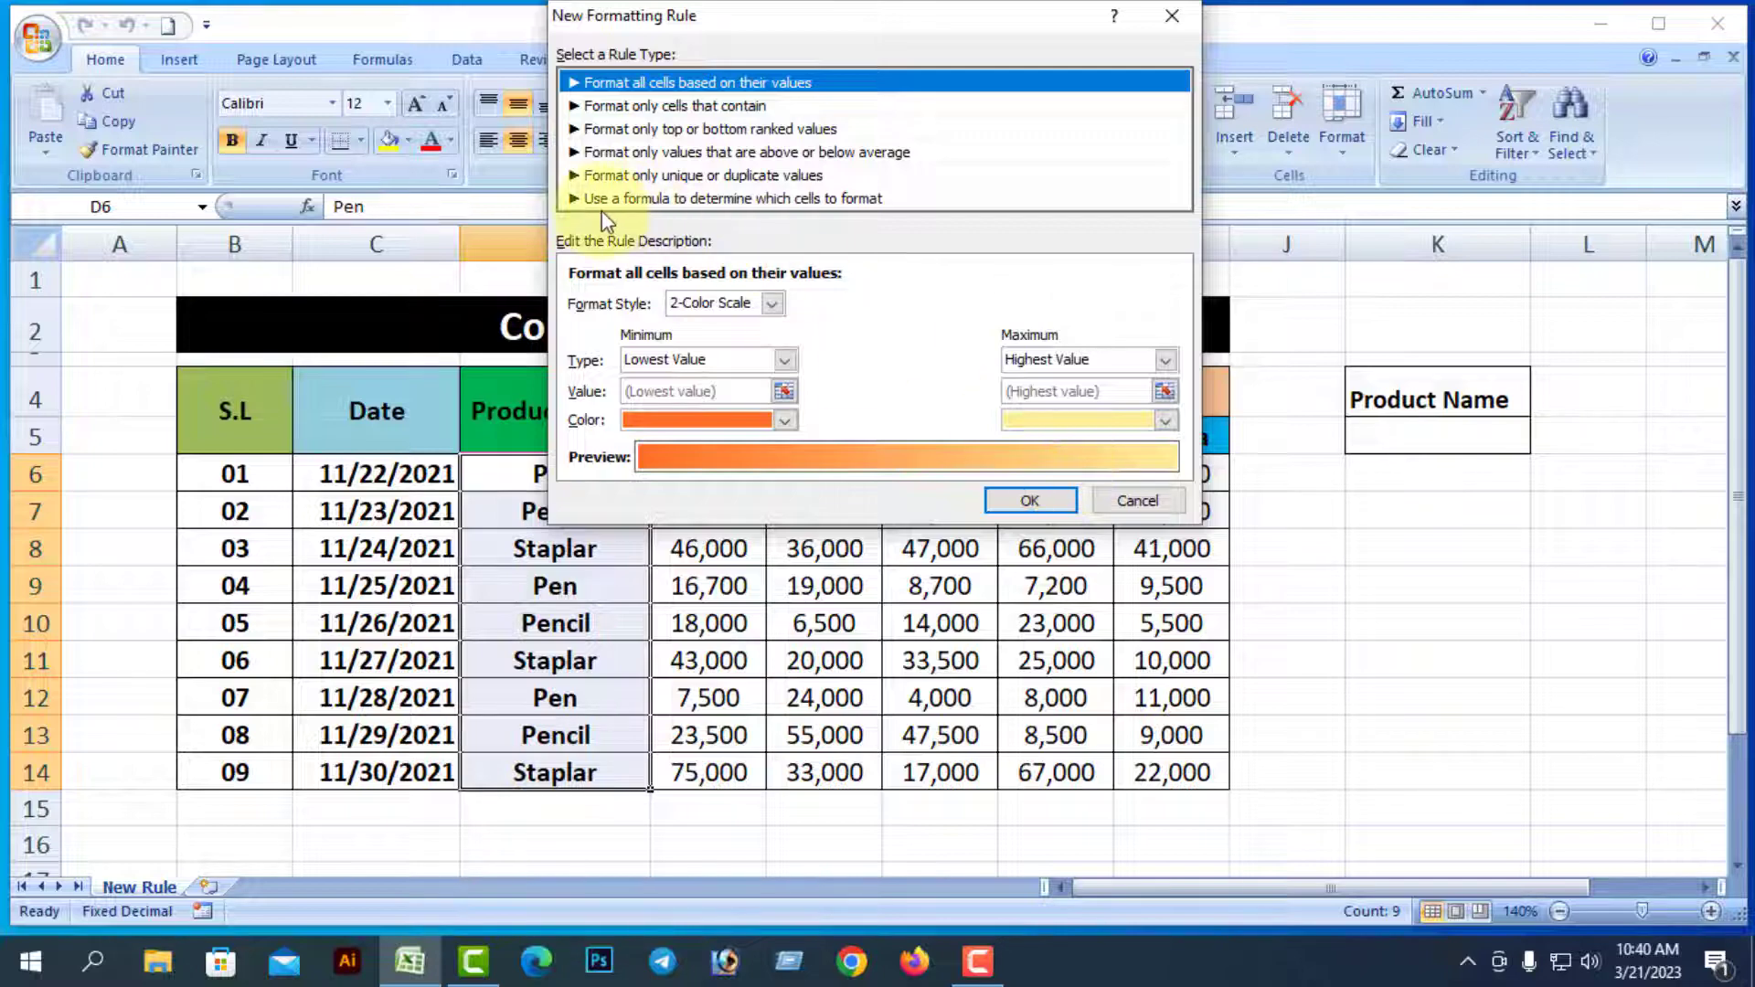
left_click(727, 199)
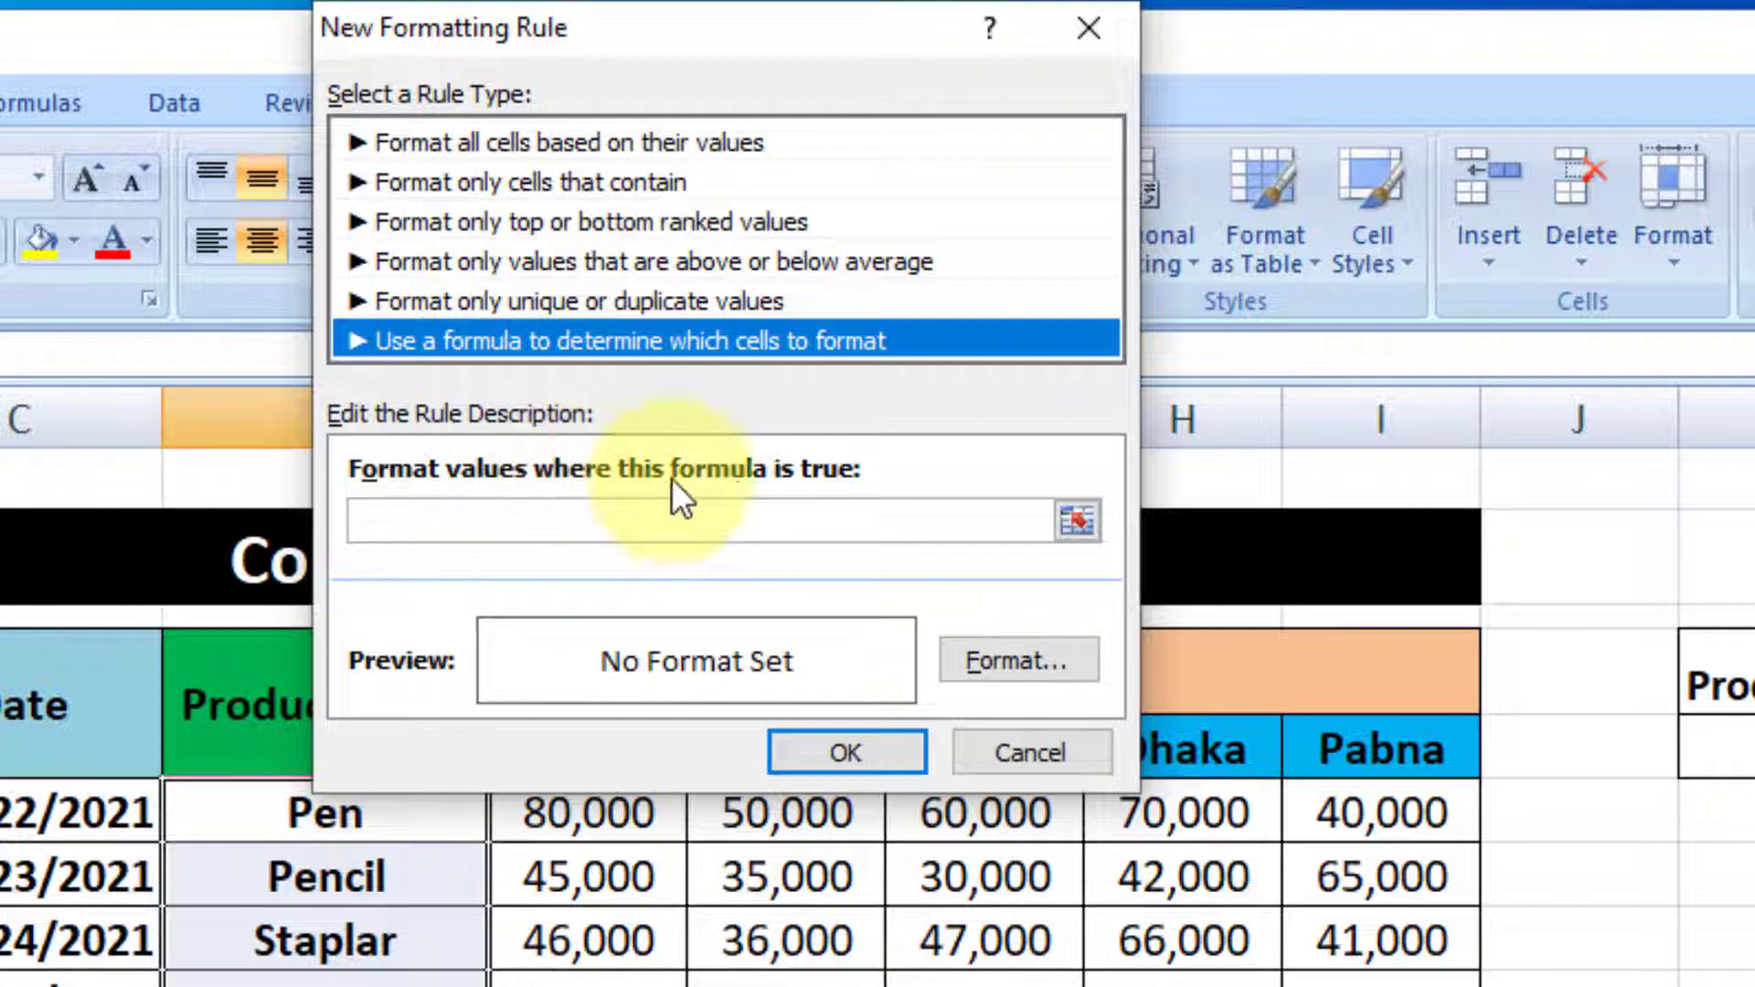
Reference D6 in the rule's formula box and strip its $ signs so it is relative
left_click(412, 522)
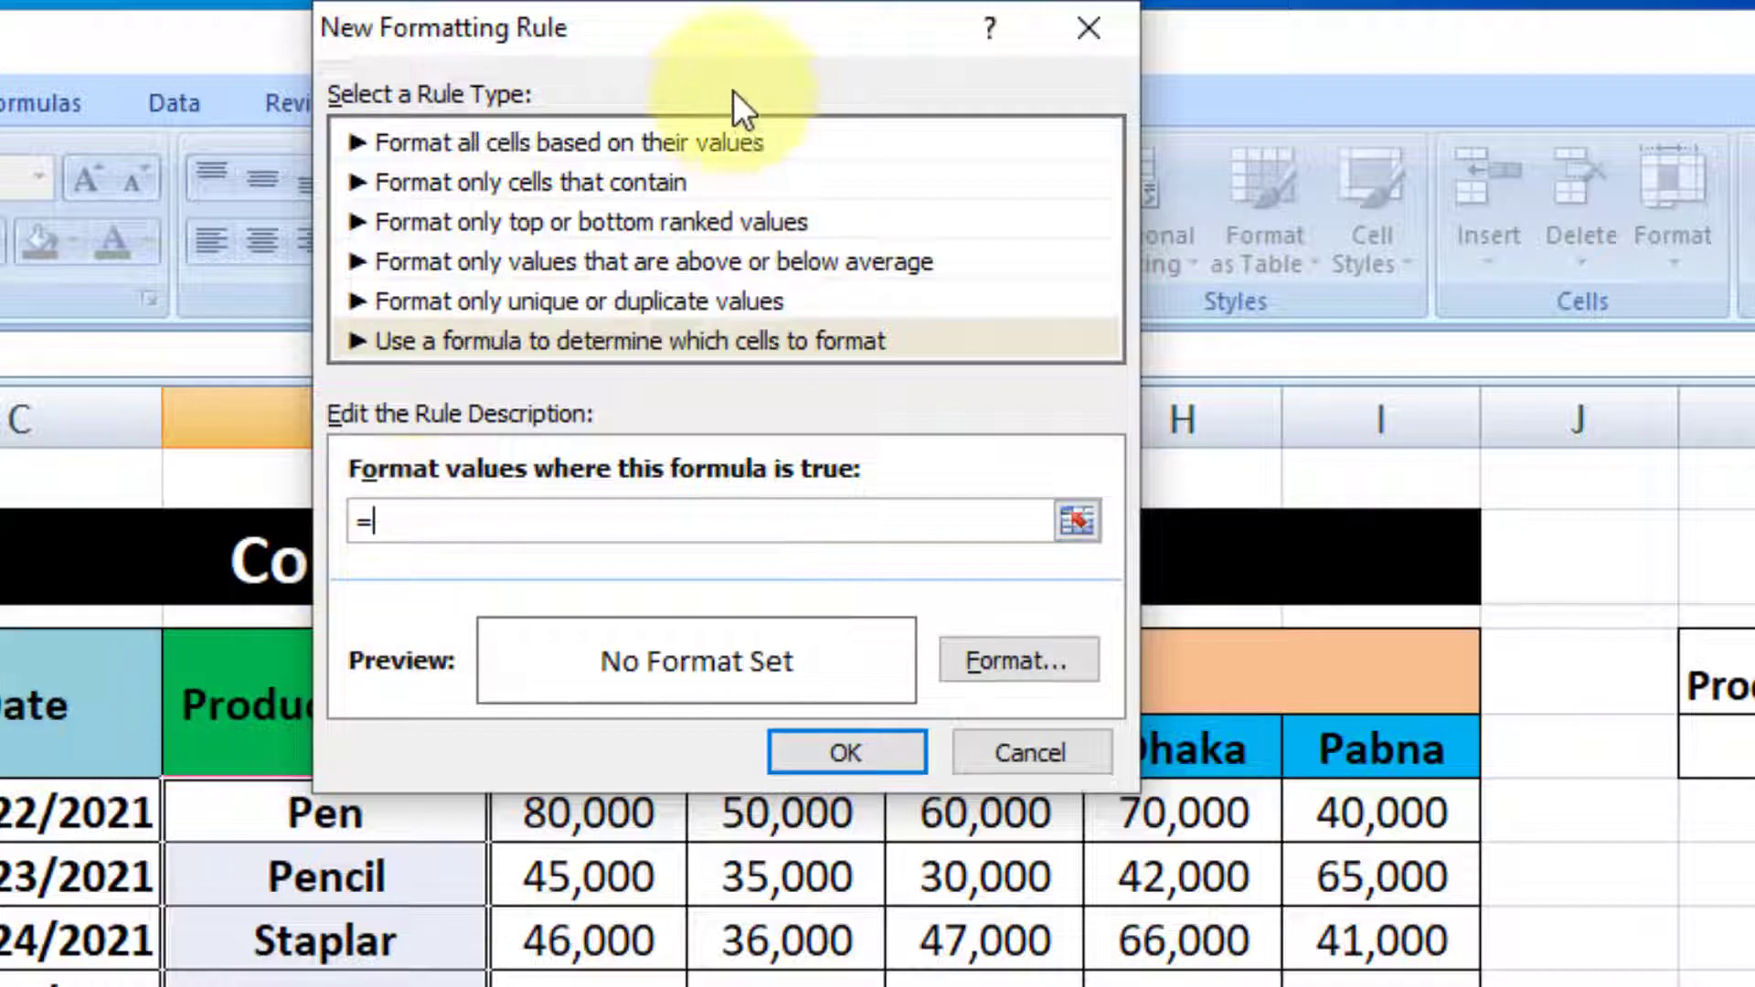
left_click_drag(731, 44, 1093, 112)
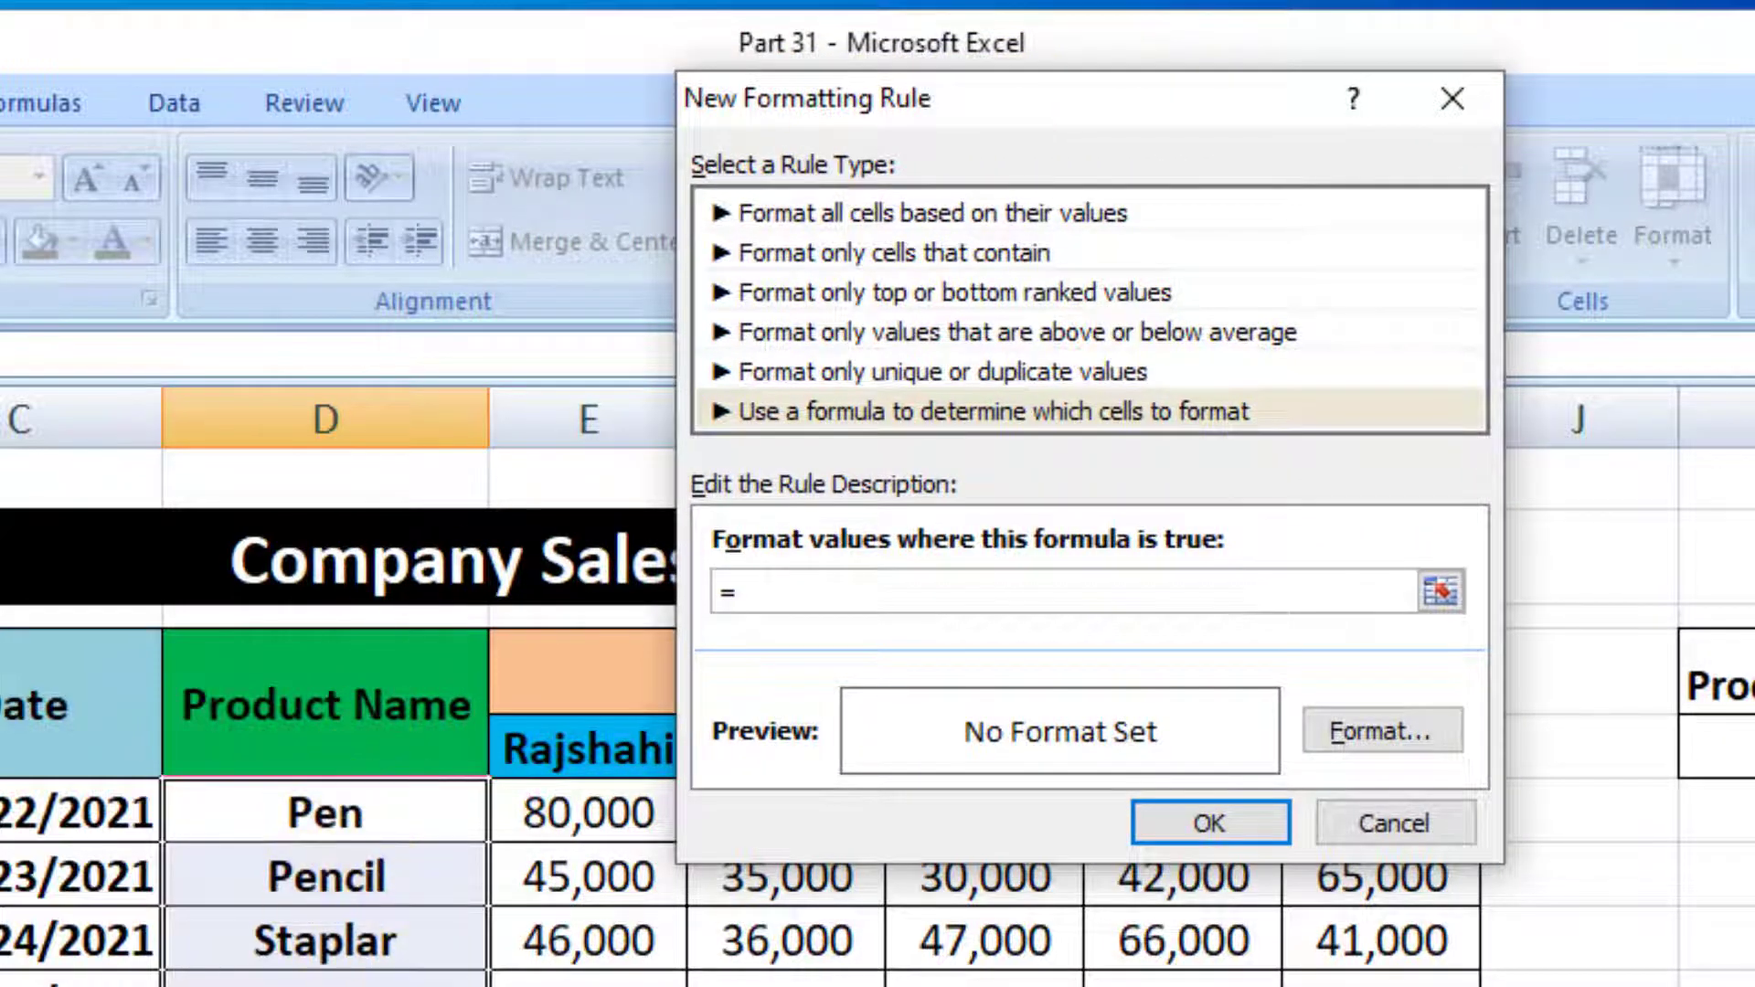
left_click(313, 810)
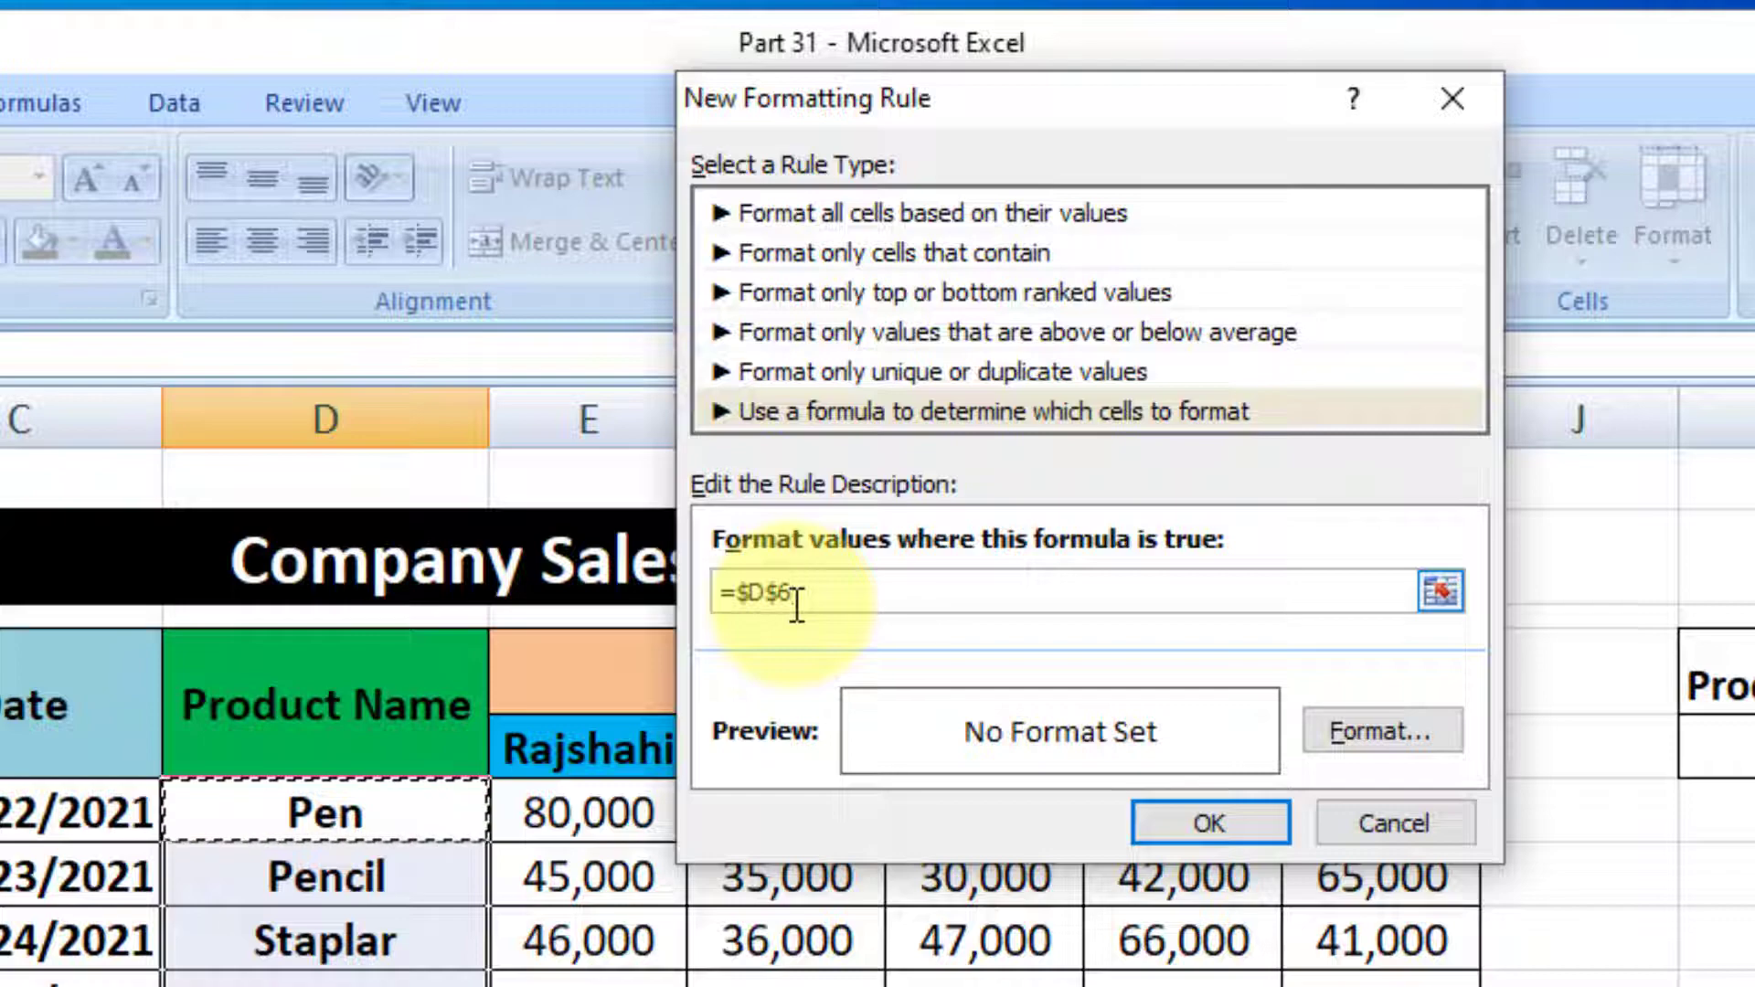
left_click(750, 594)
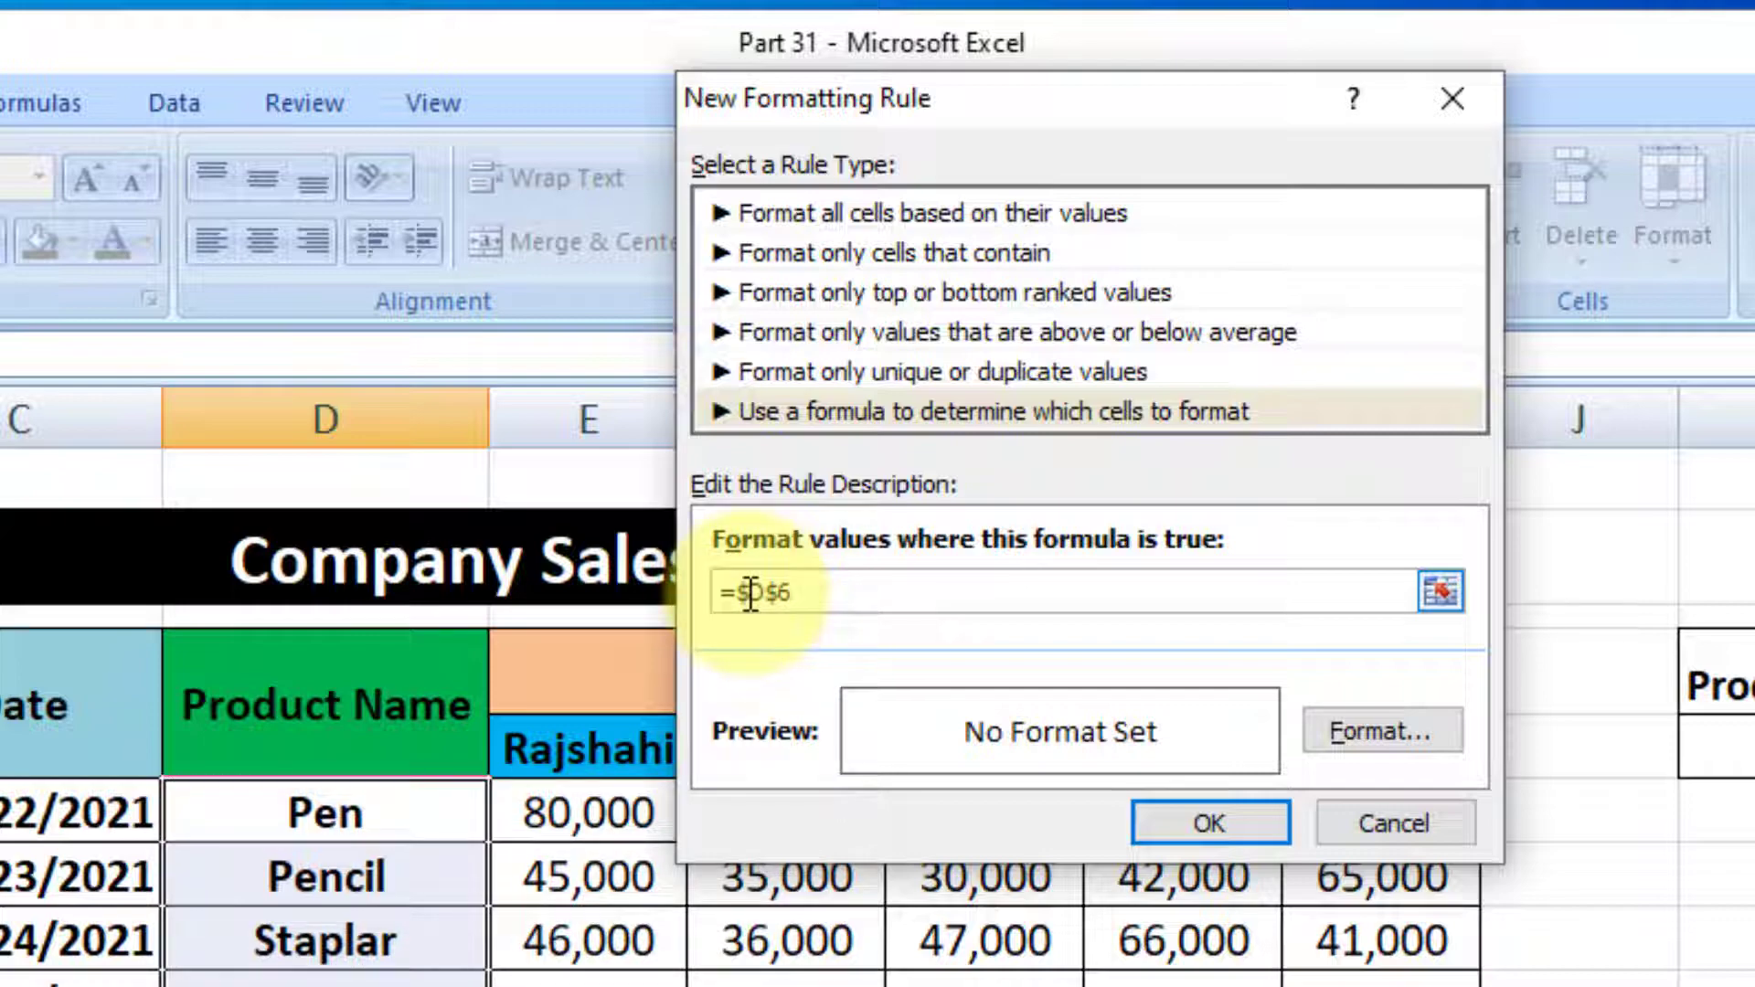
key("BackSpace")
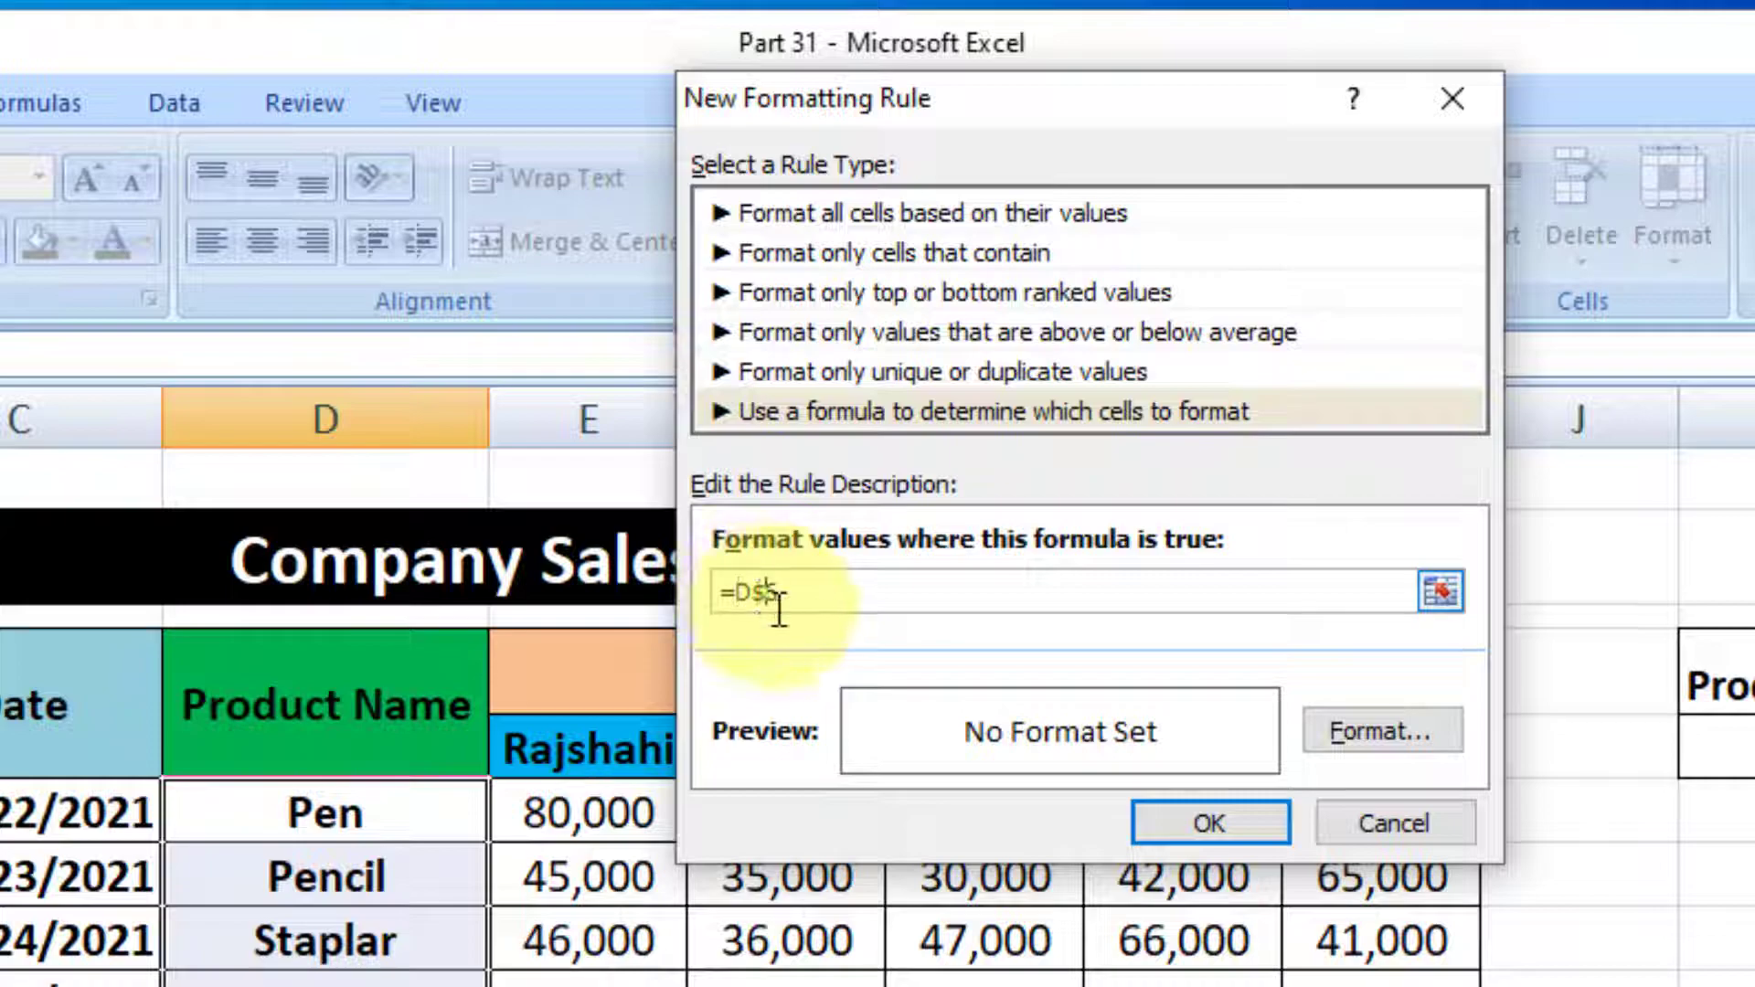
key("BackSpace")
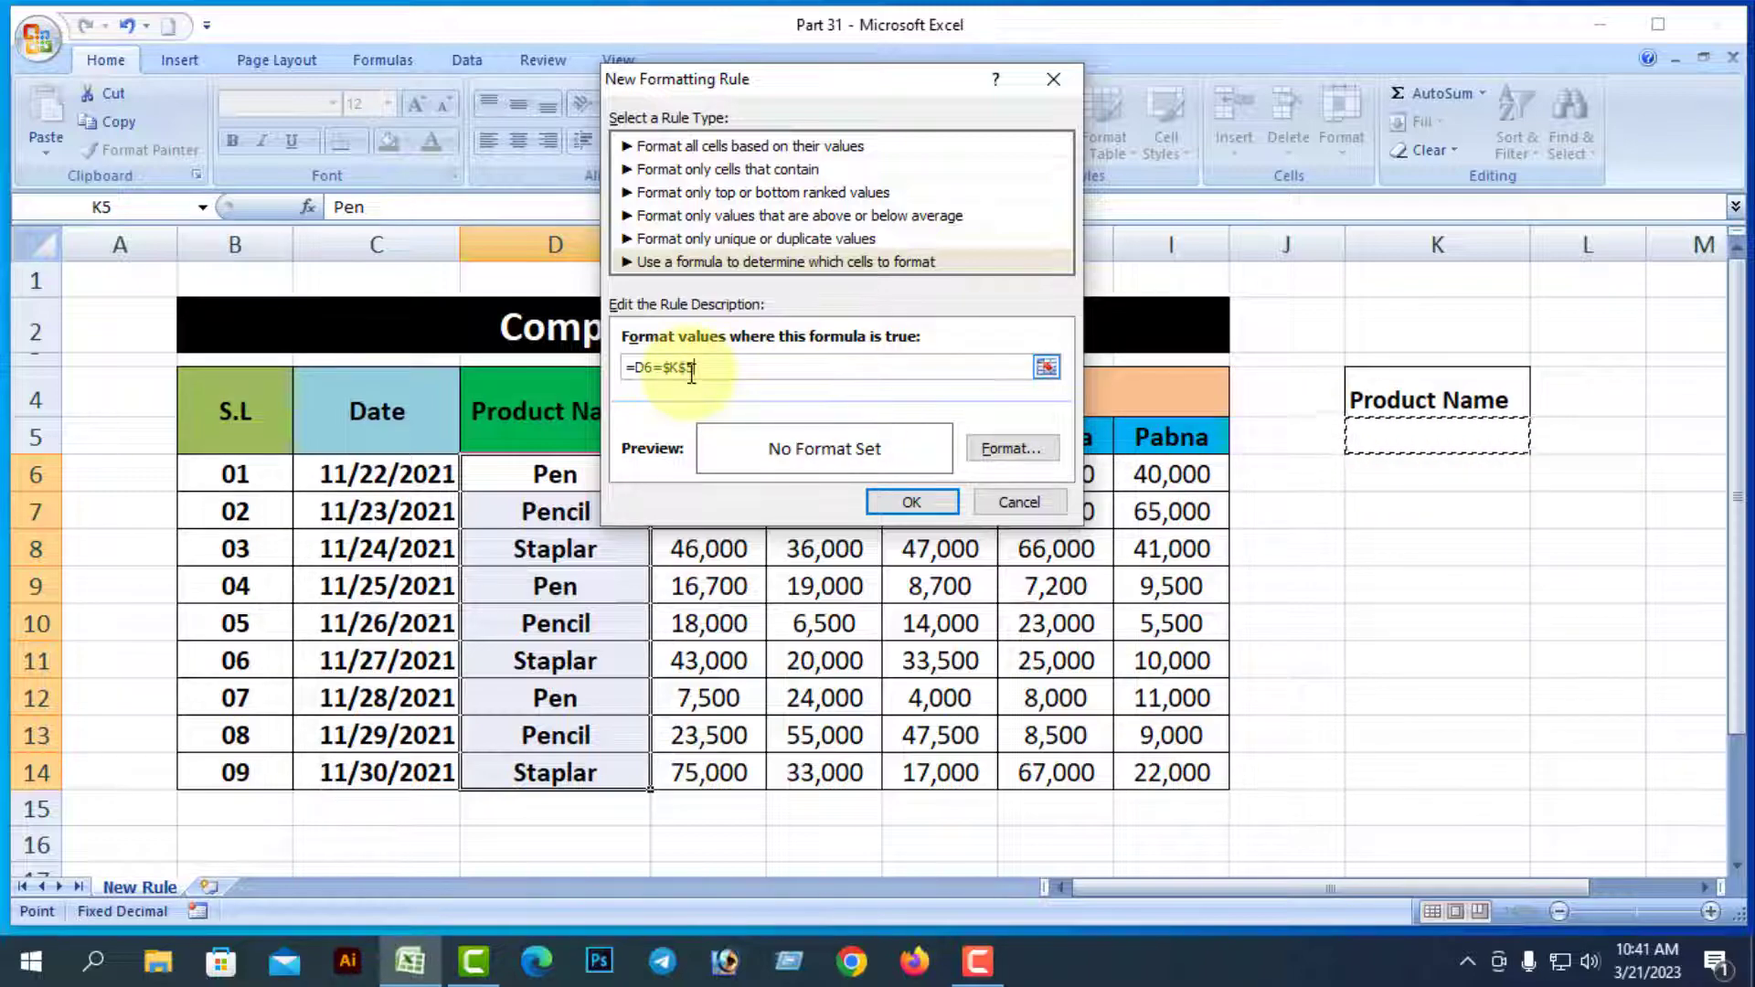
Give the =D6=$K$5 rule an orange fill and confirm both dialogs
left_click(1000, 451)
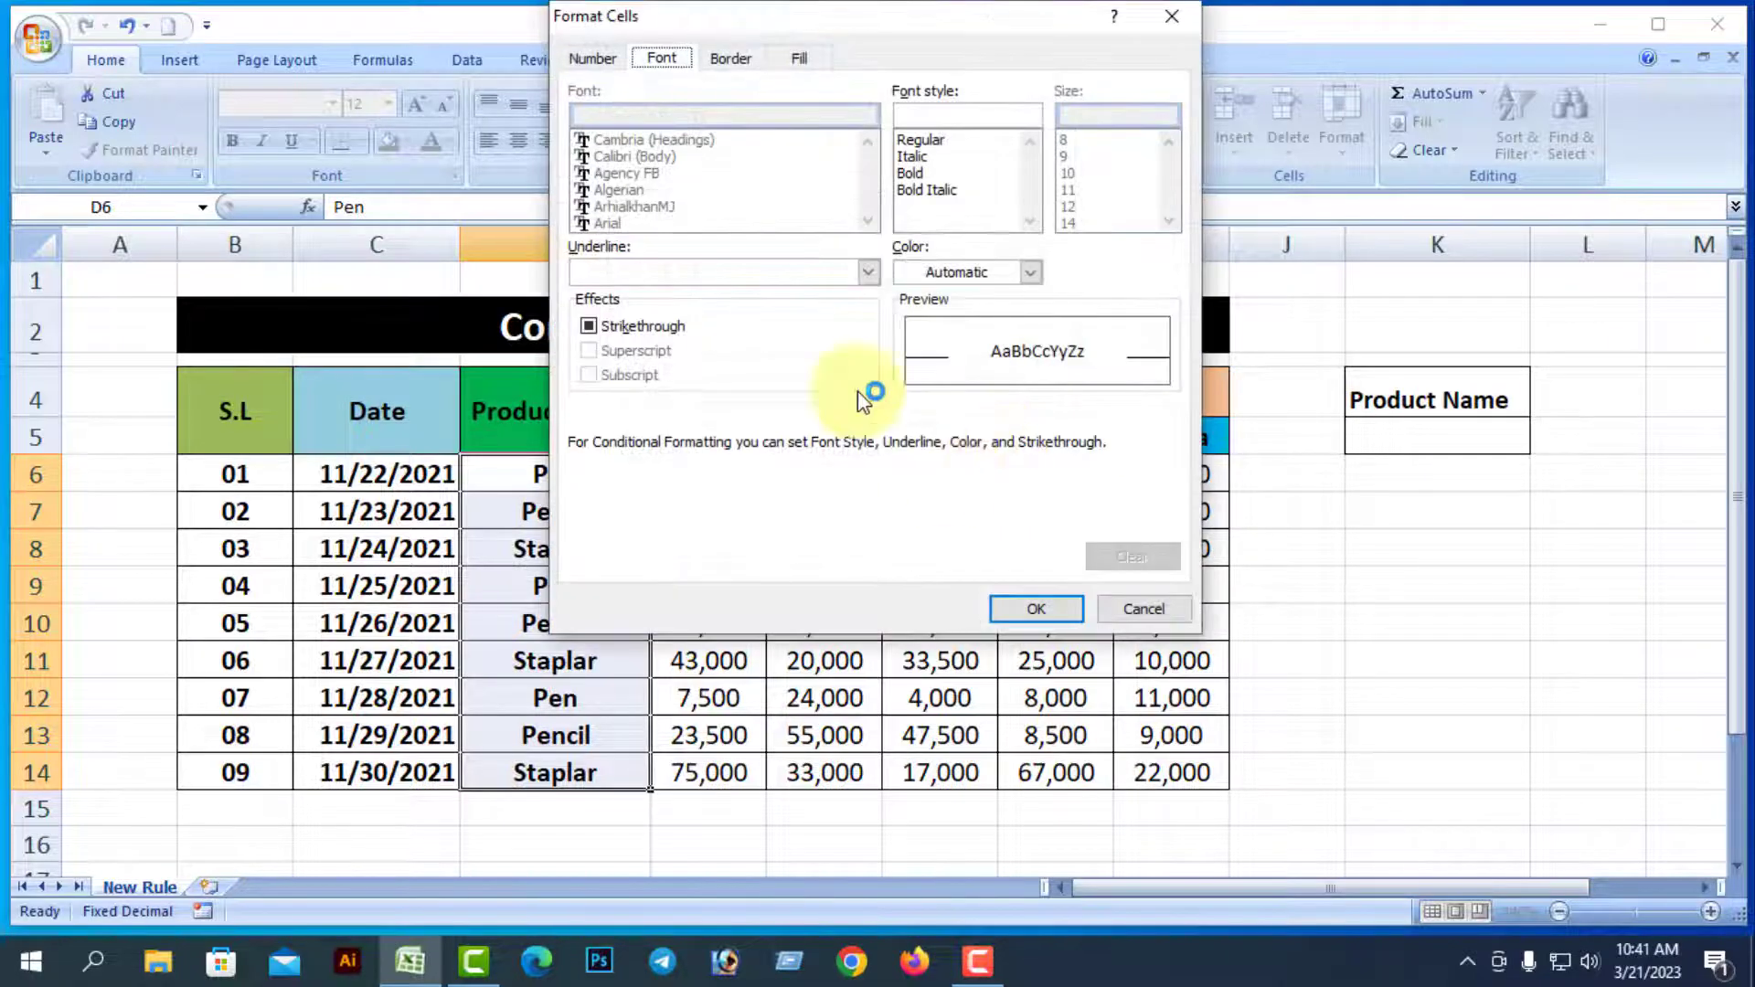
left_click(807, 63)
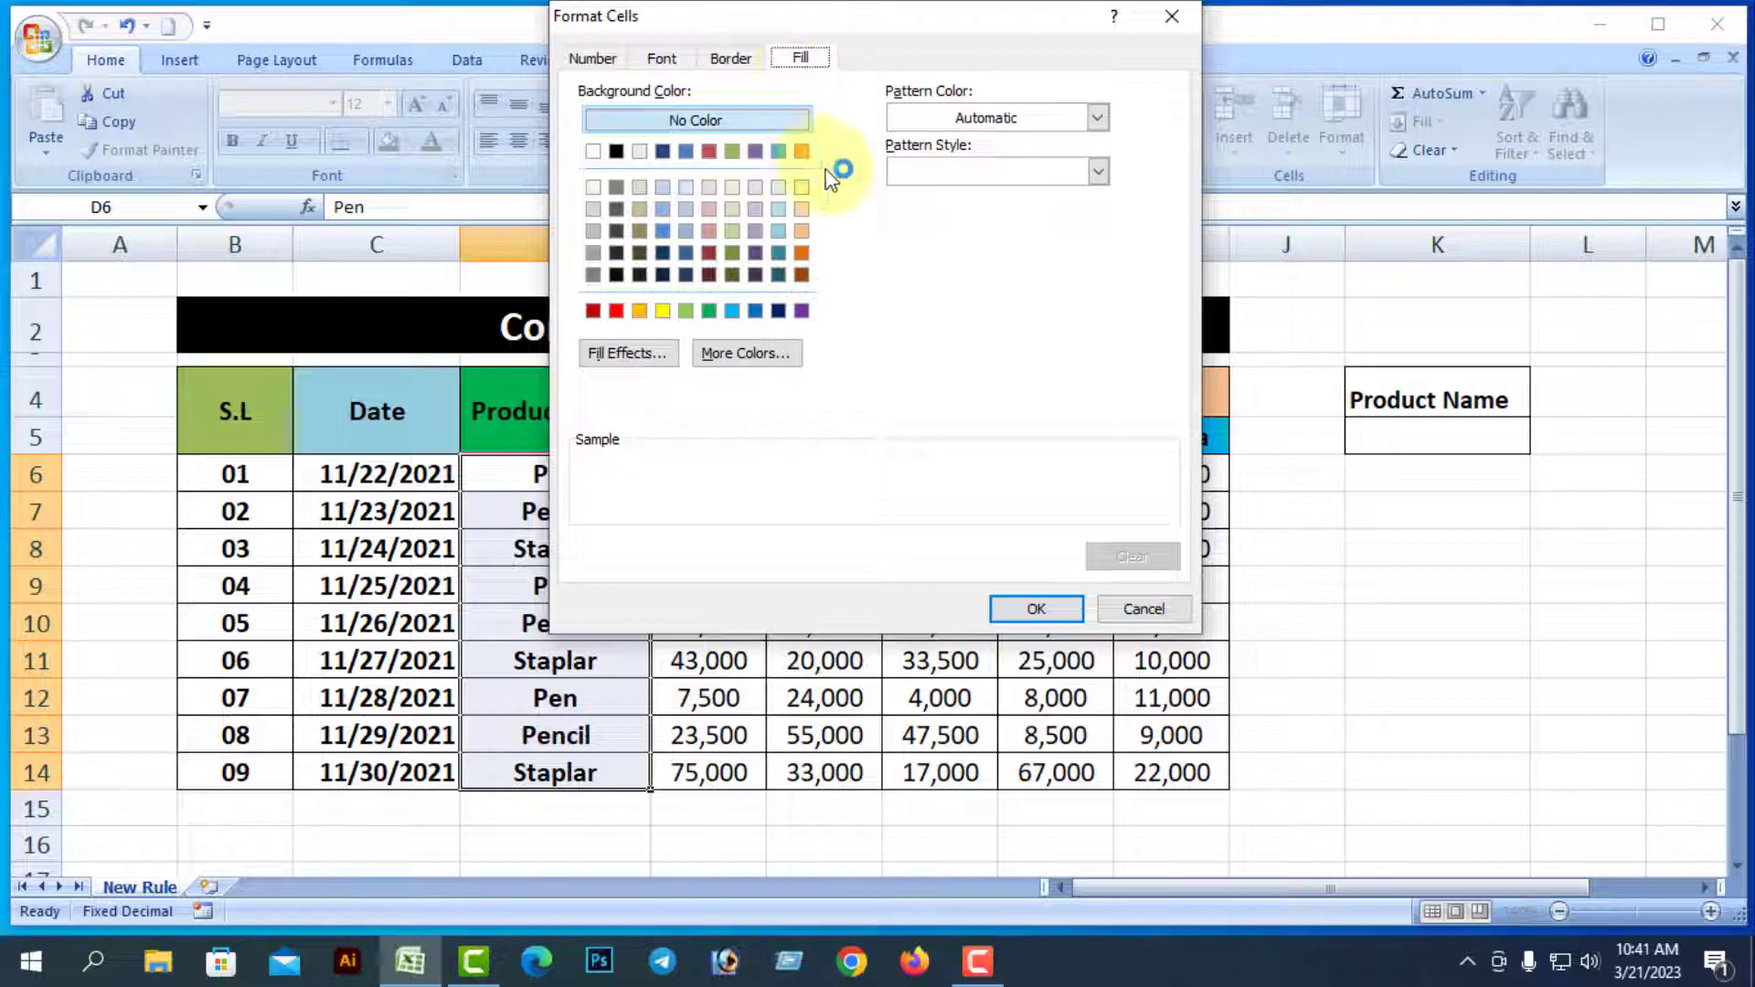
left_click(803, 153)
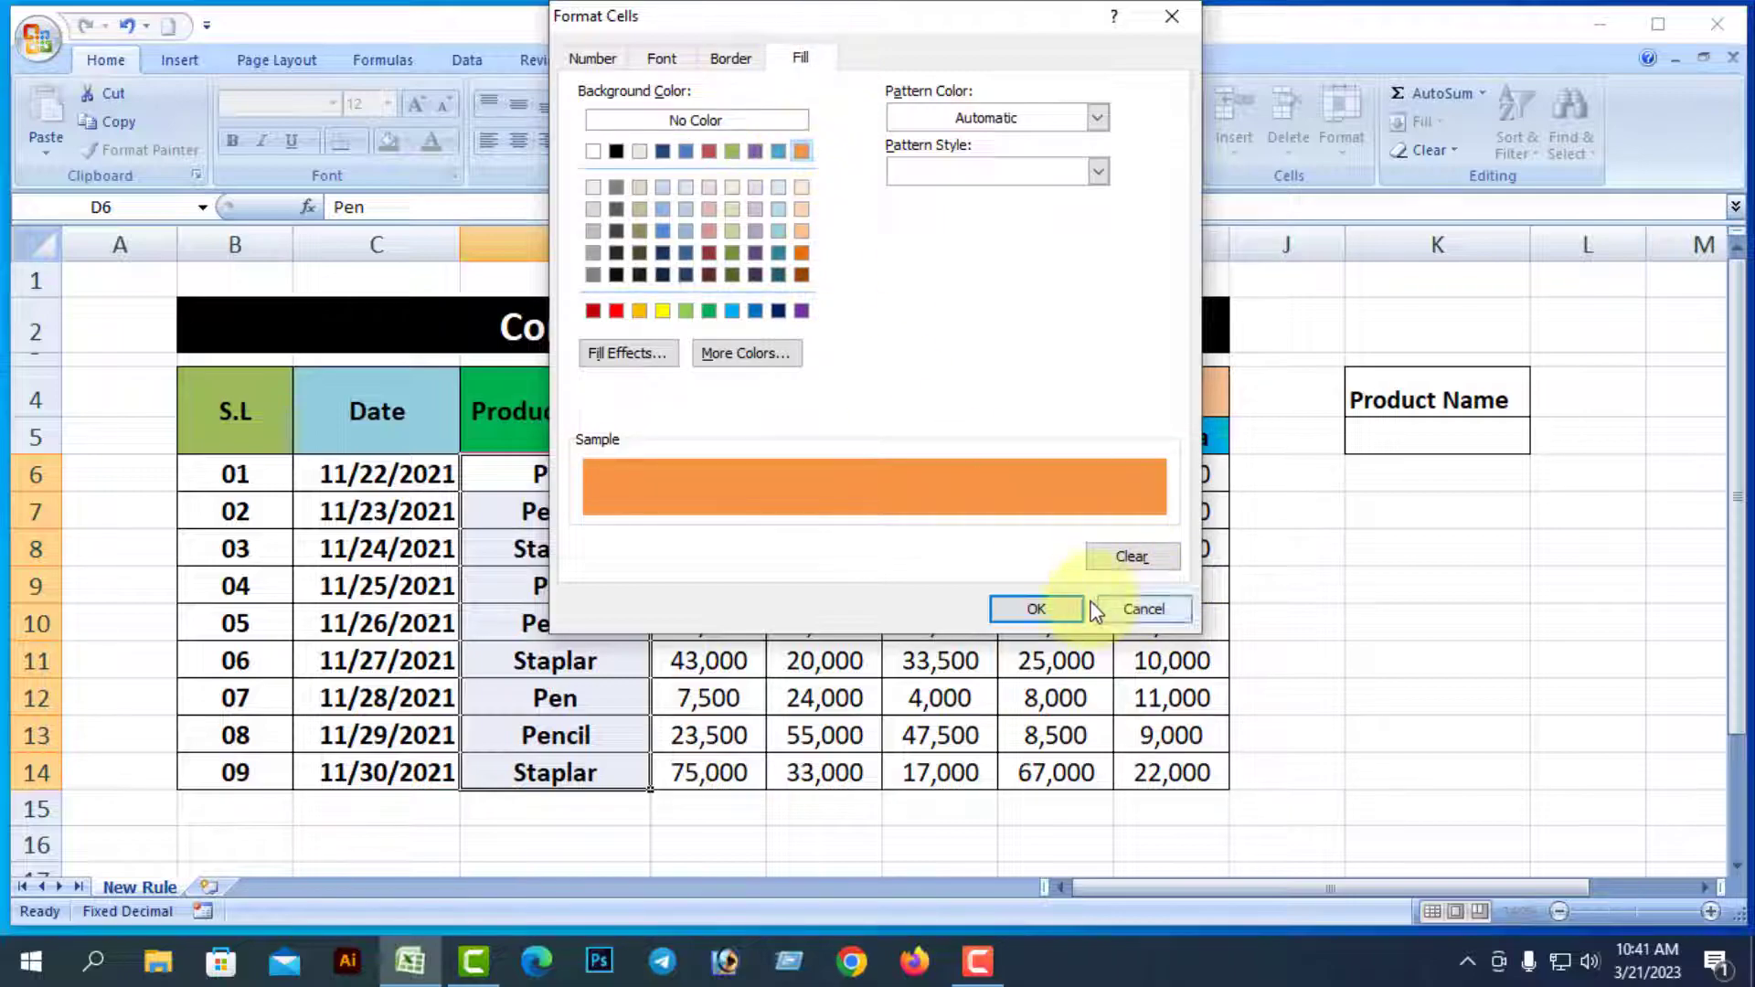
left_click(1031, 609)
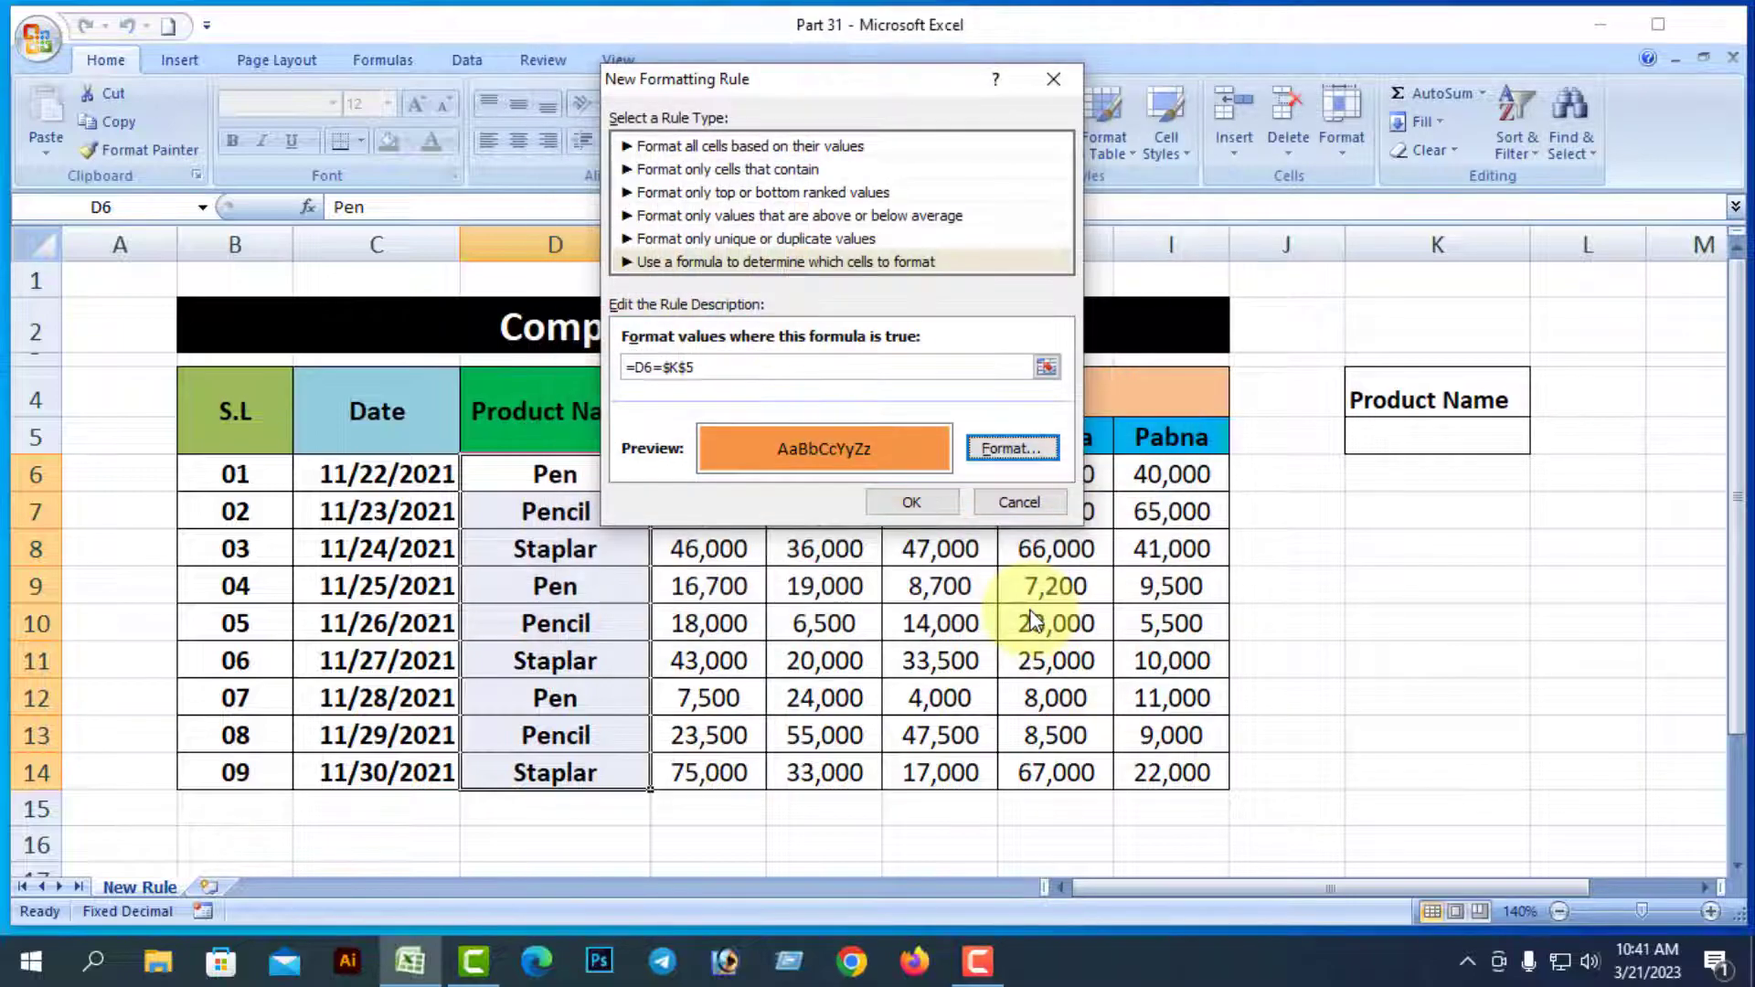
left_click(931, 503)
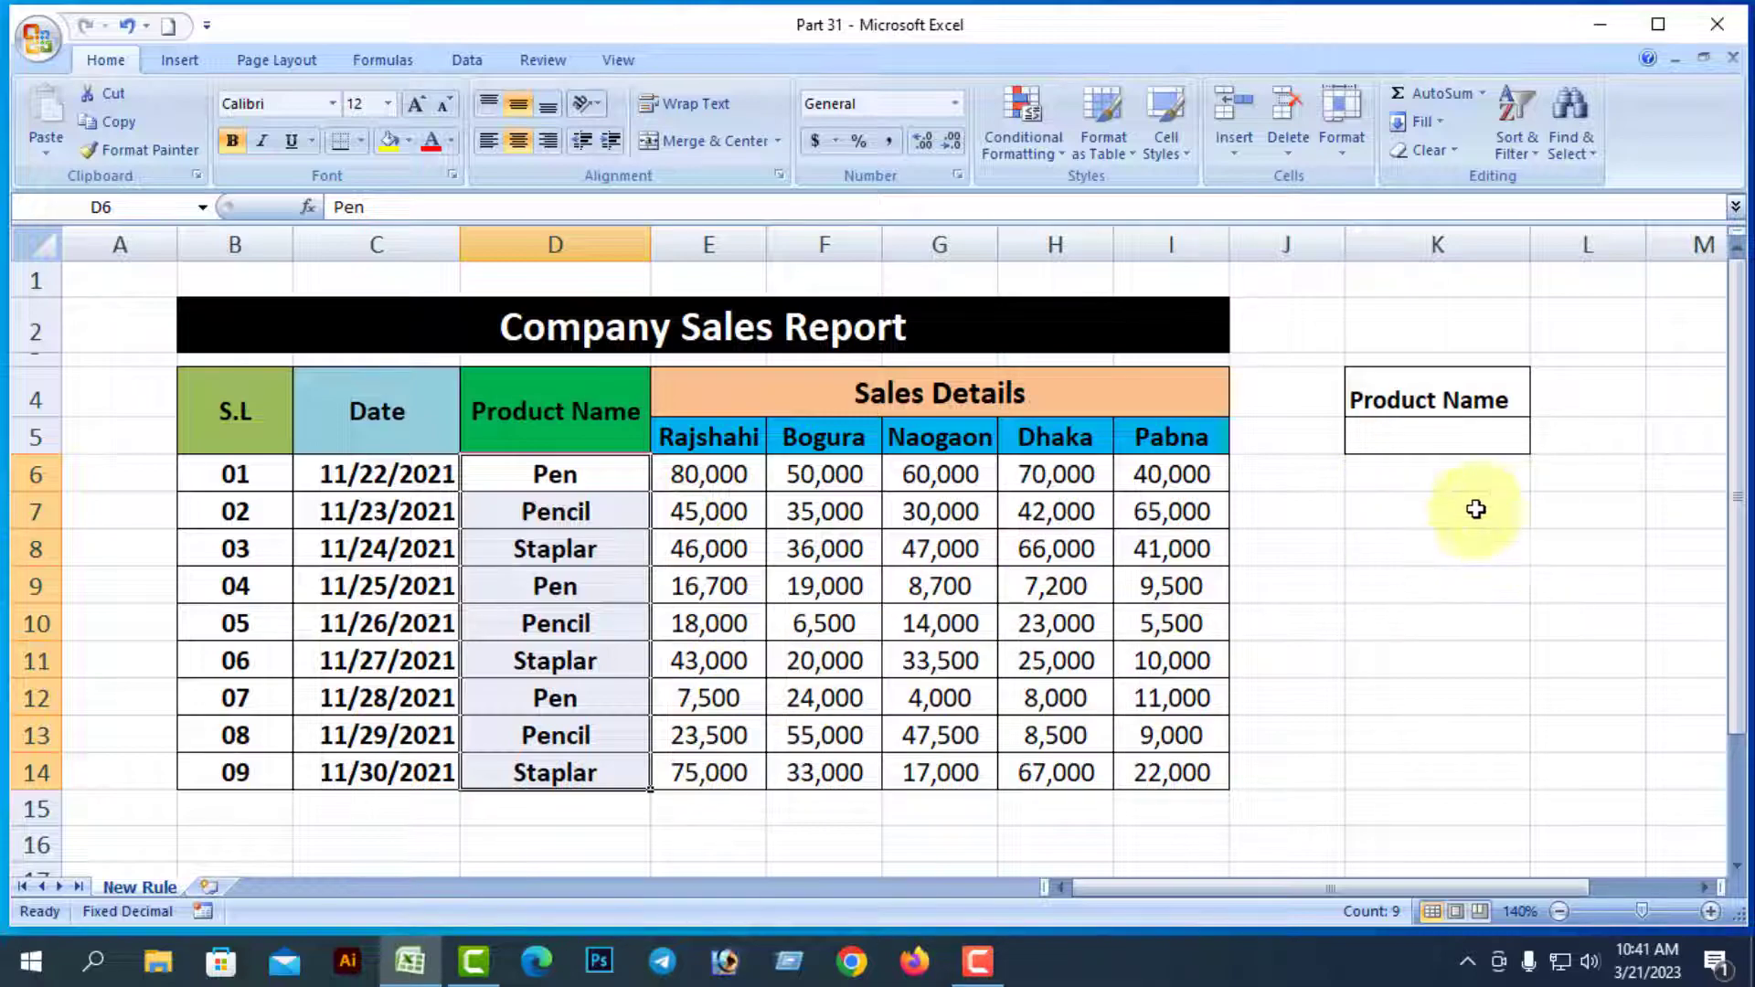
Enter Staplar in K5 so the three Staplar cells fill orange
left_click(1470, 572)
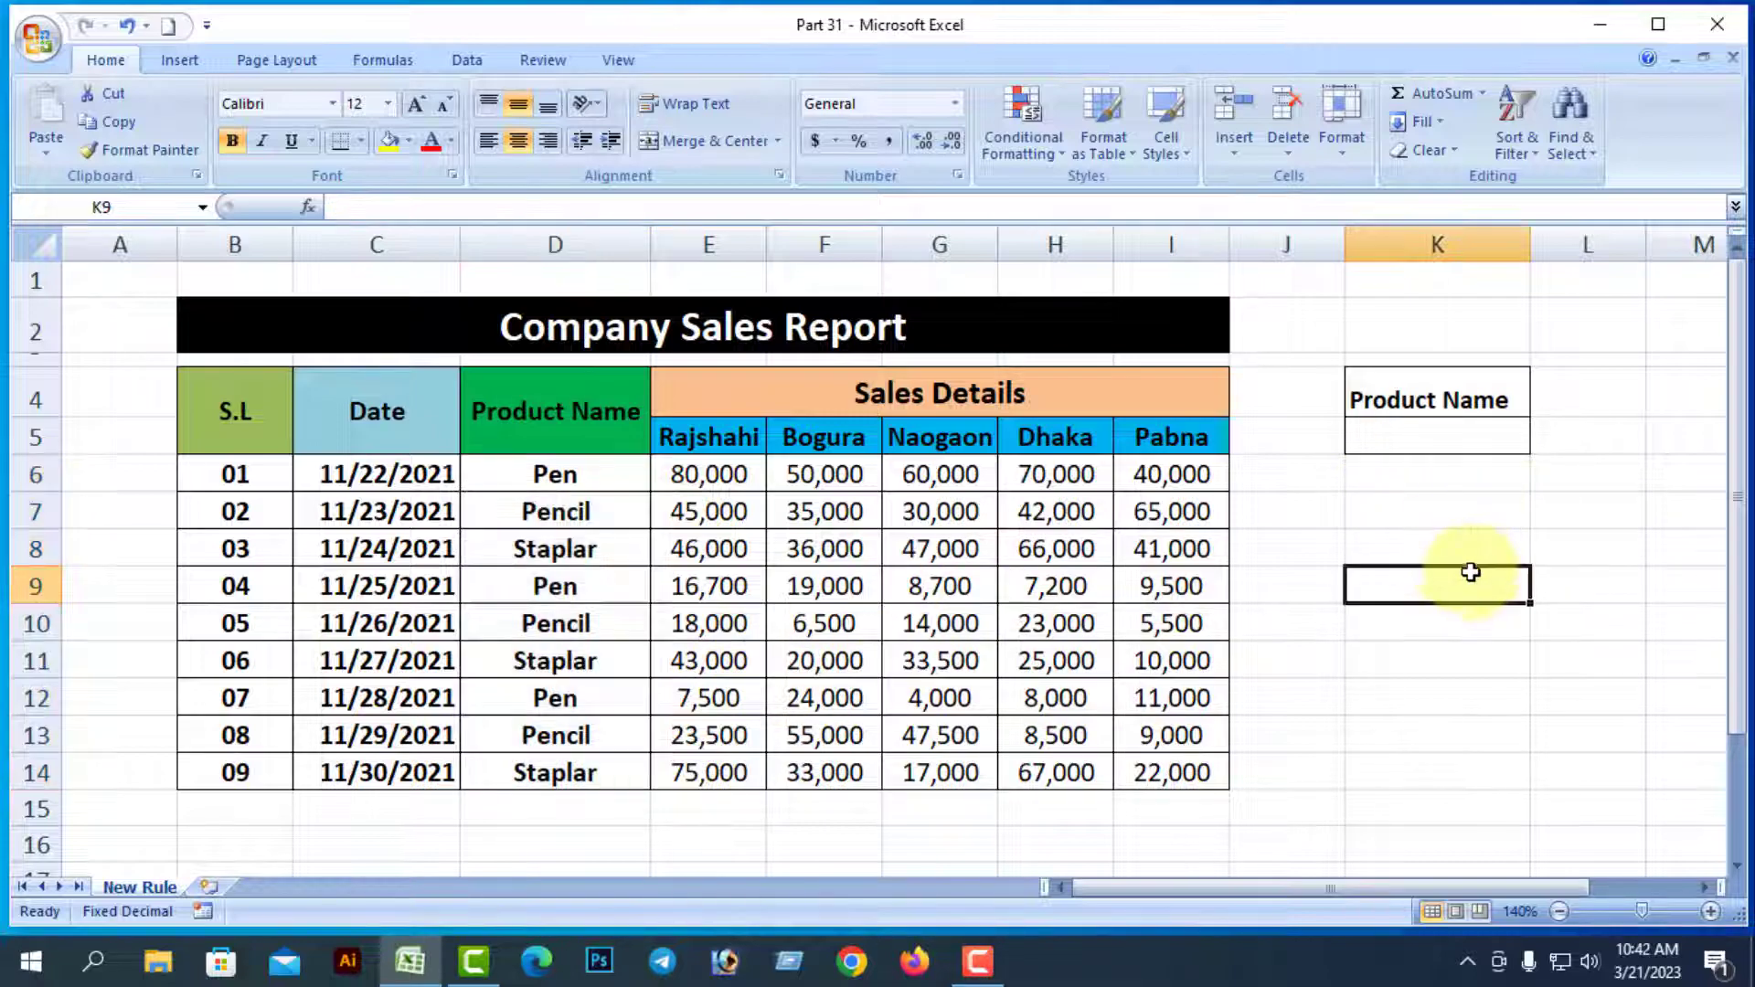
left_click(1427, 439)
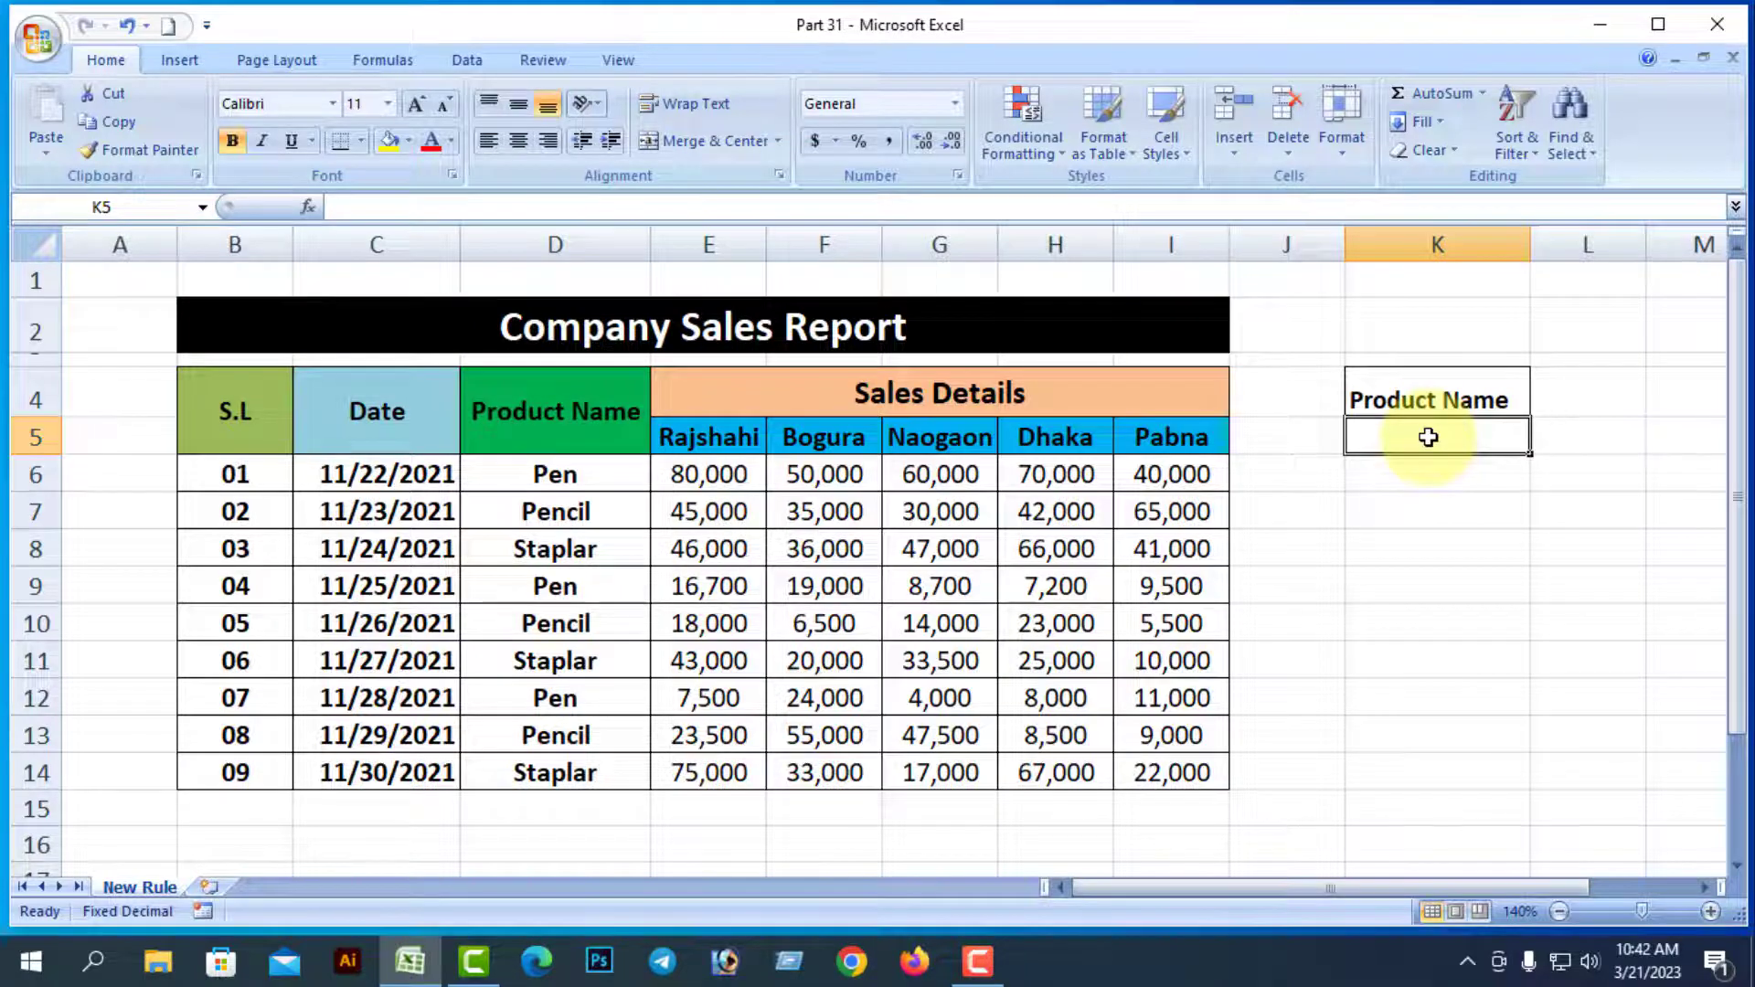
type("Staplar")
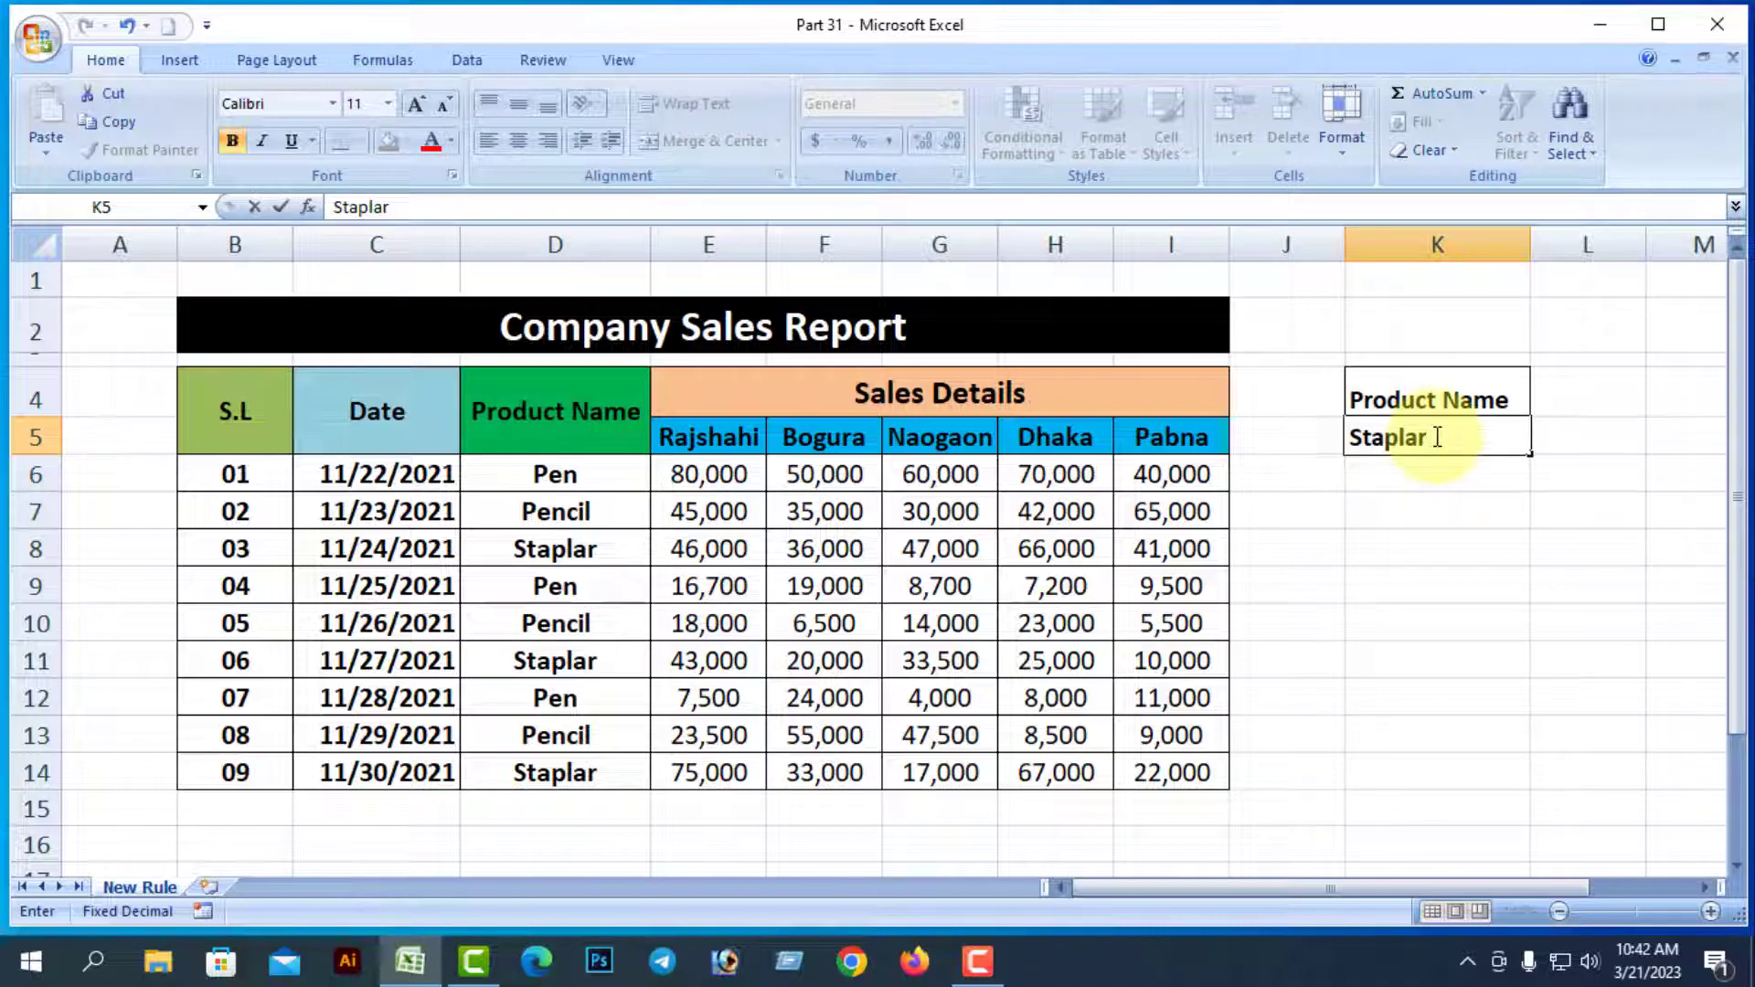
key("Return")
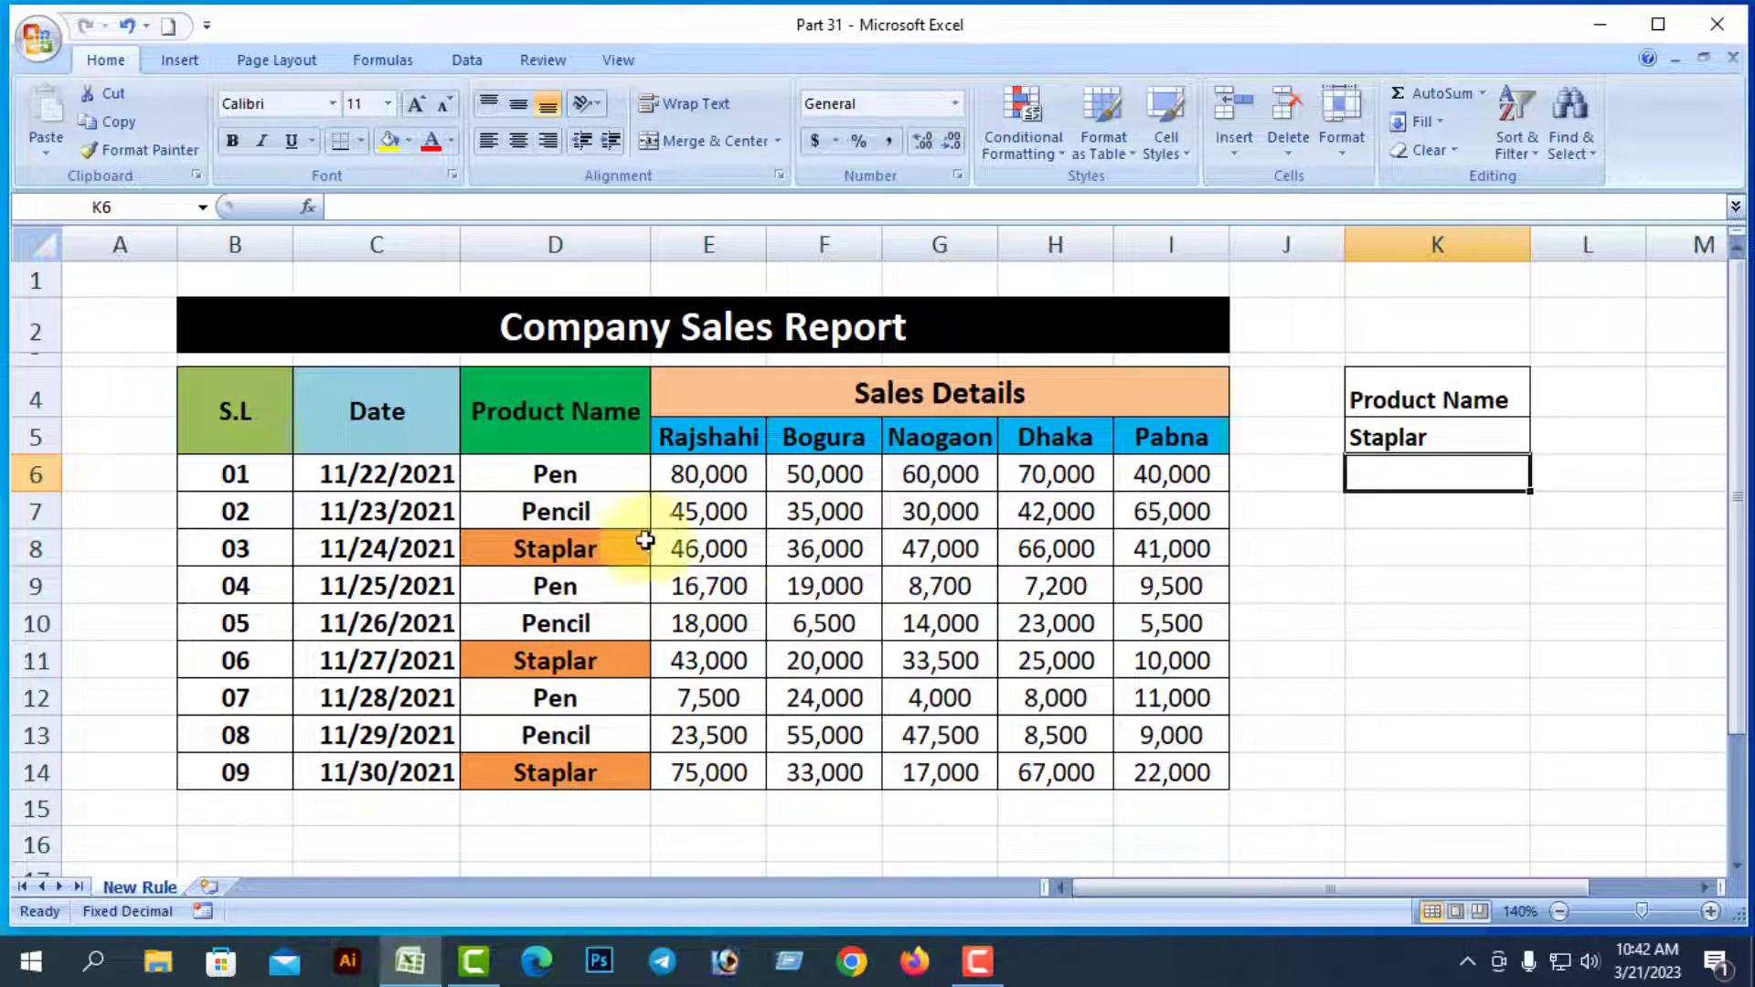
Replace the K5 entry with Pencil so the Pencil cells turn orange
left_click(1412, 590)
double_click(1429, 436)
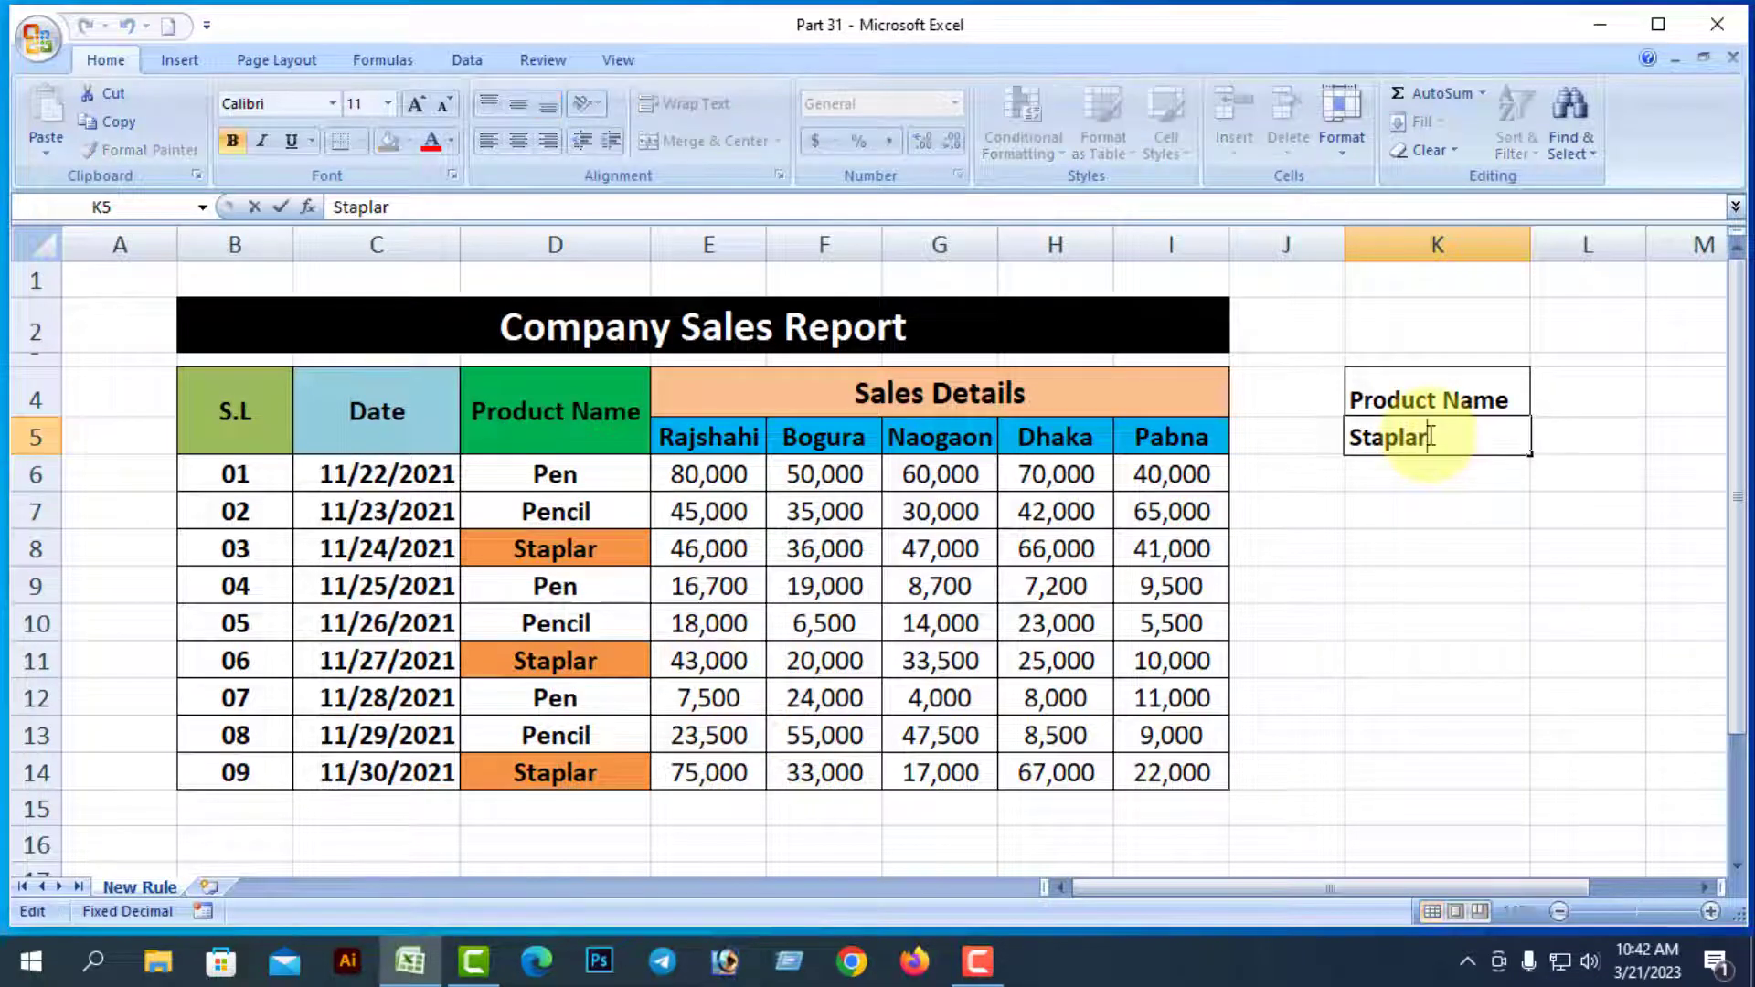
left_click_drag(1429, 436, 1353, 435)
type("Pencil")
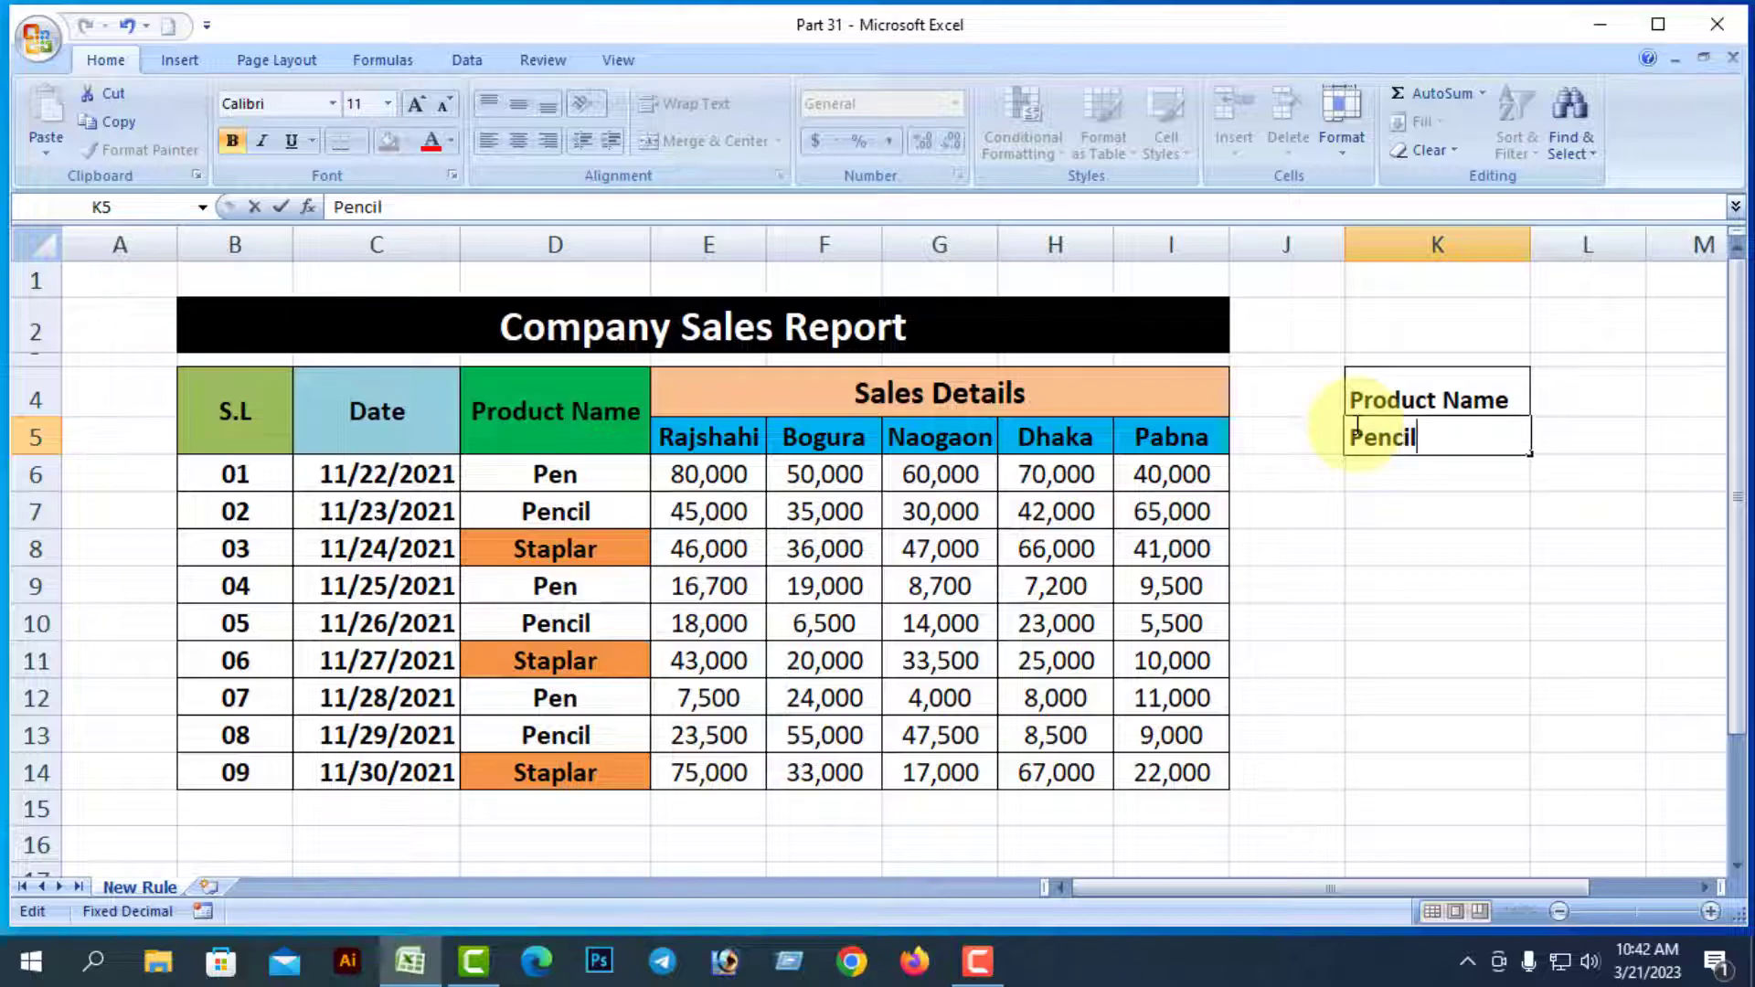
key("Return")
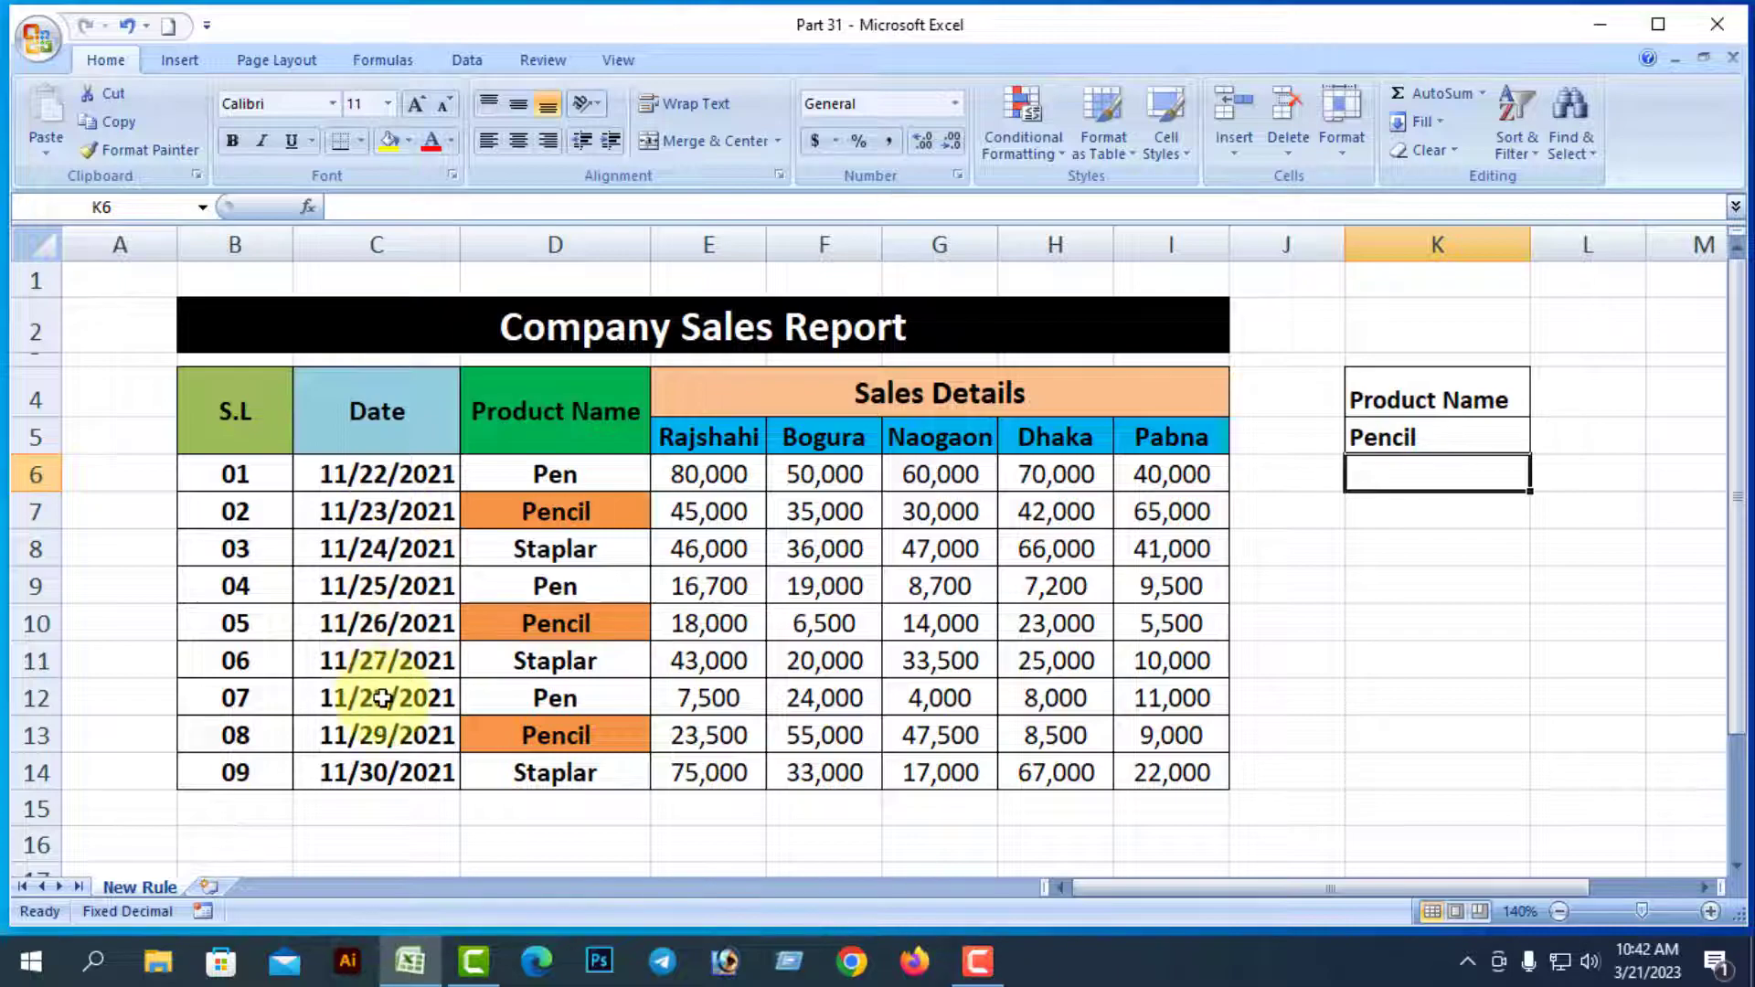
Change K5 to Pen so the Pen cells are highlighted instead
double_click(1423, 443)
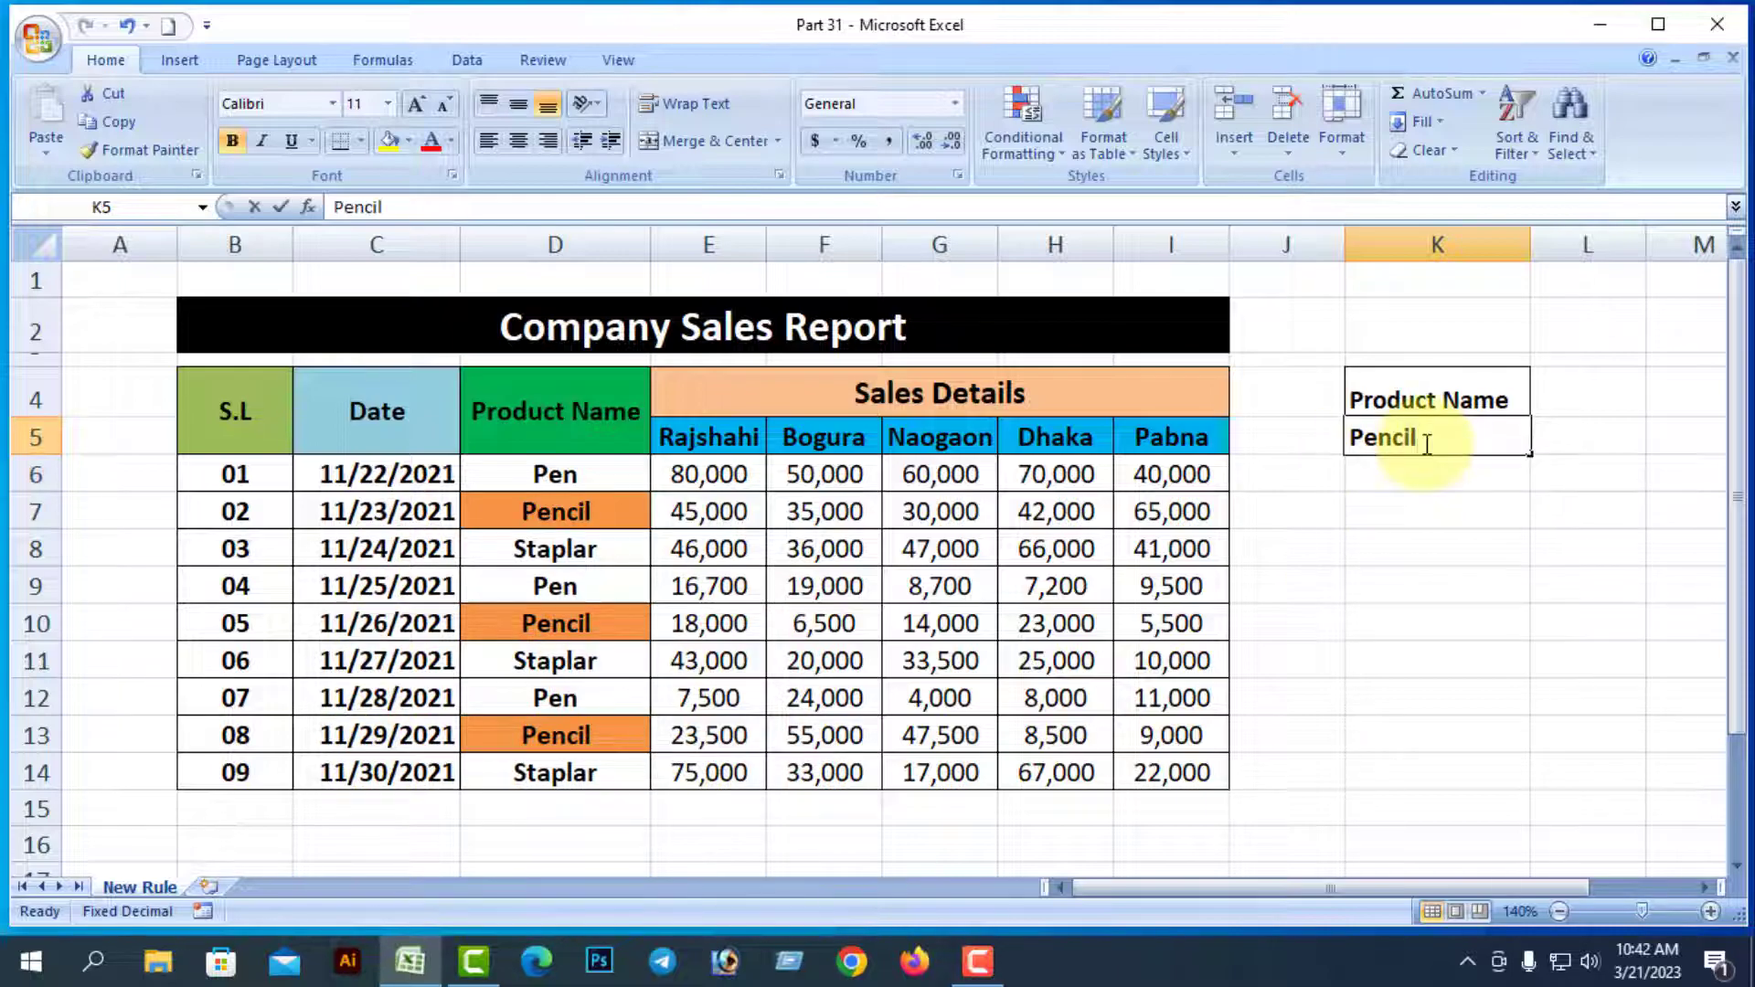
double_click(1390, 439)
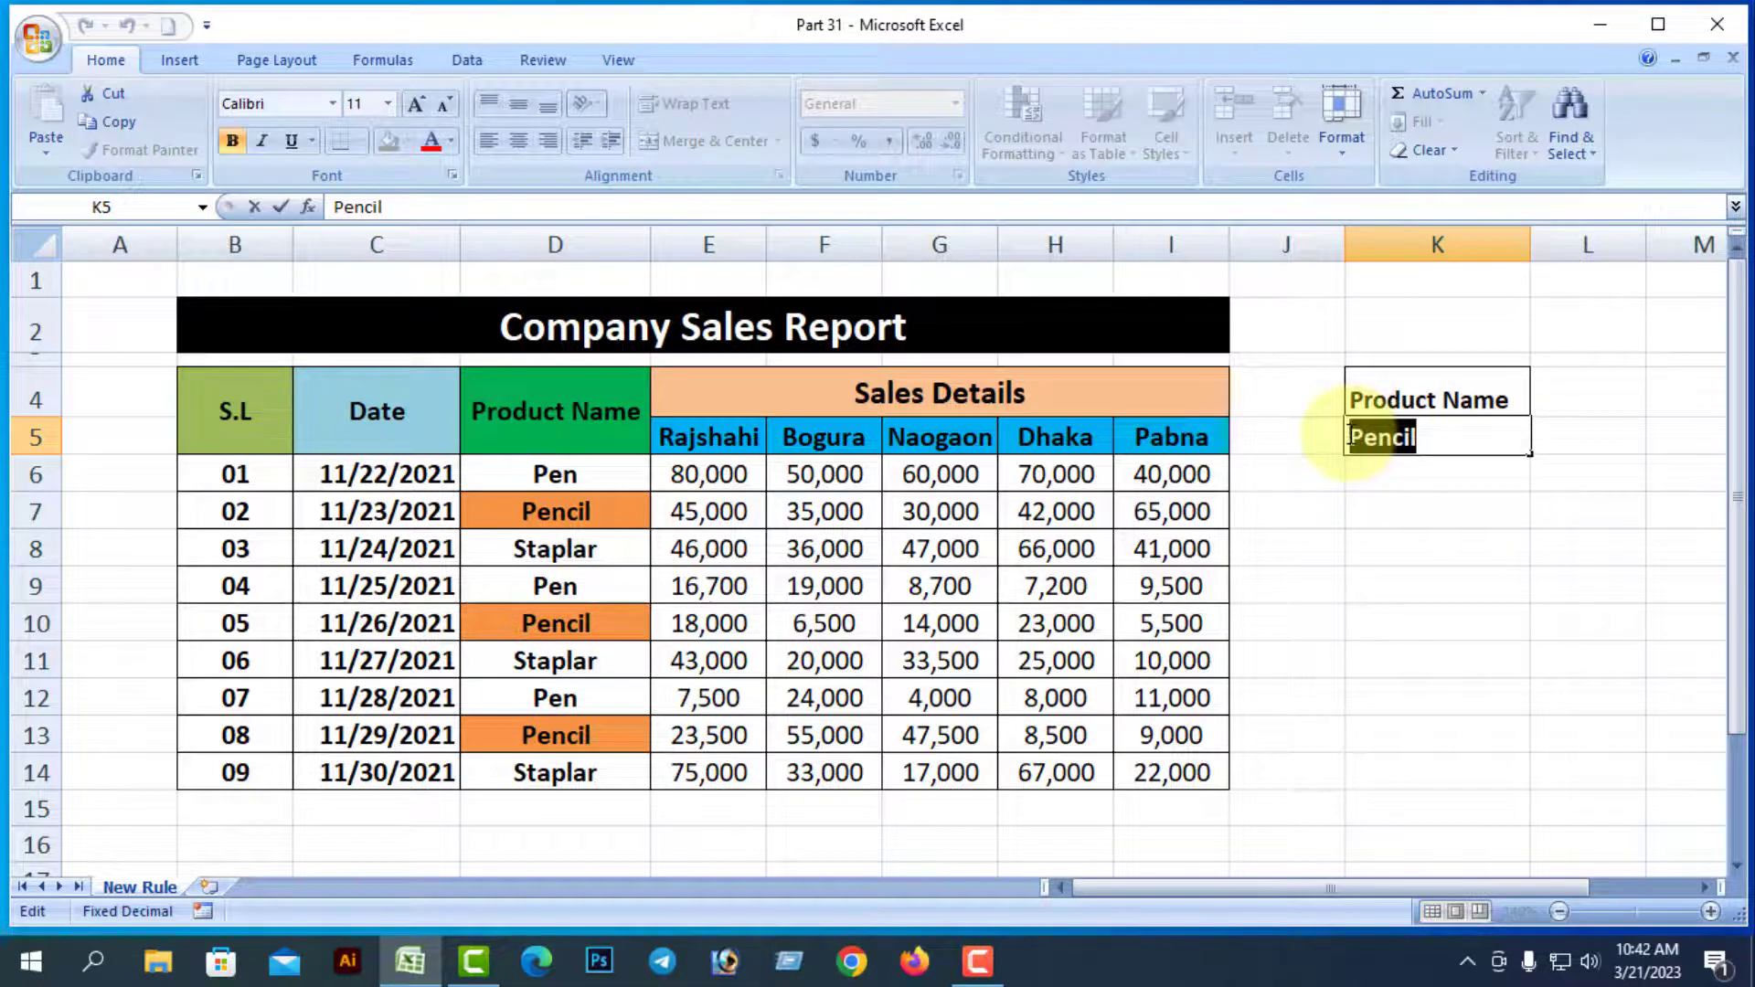
type("Pe")
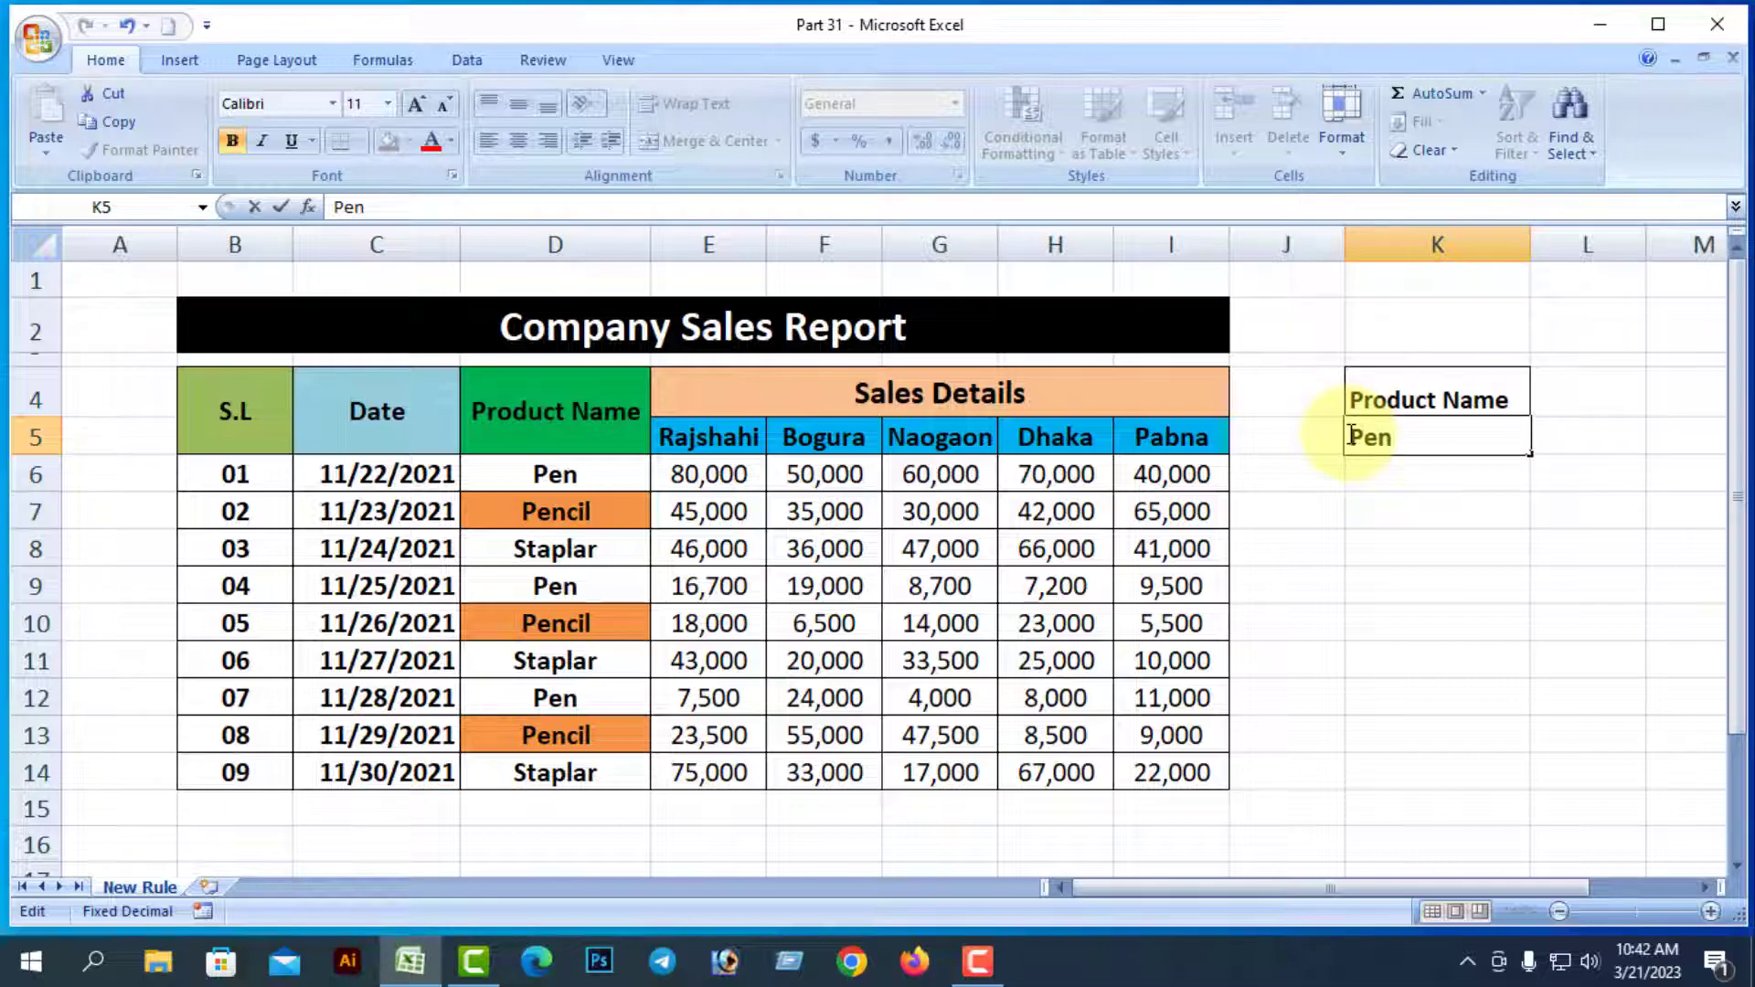
key("Return")
key("Return")
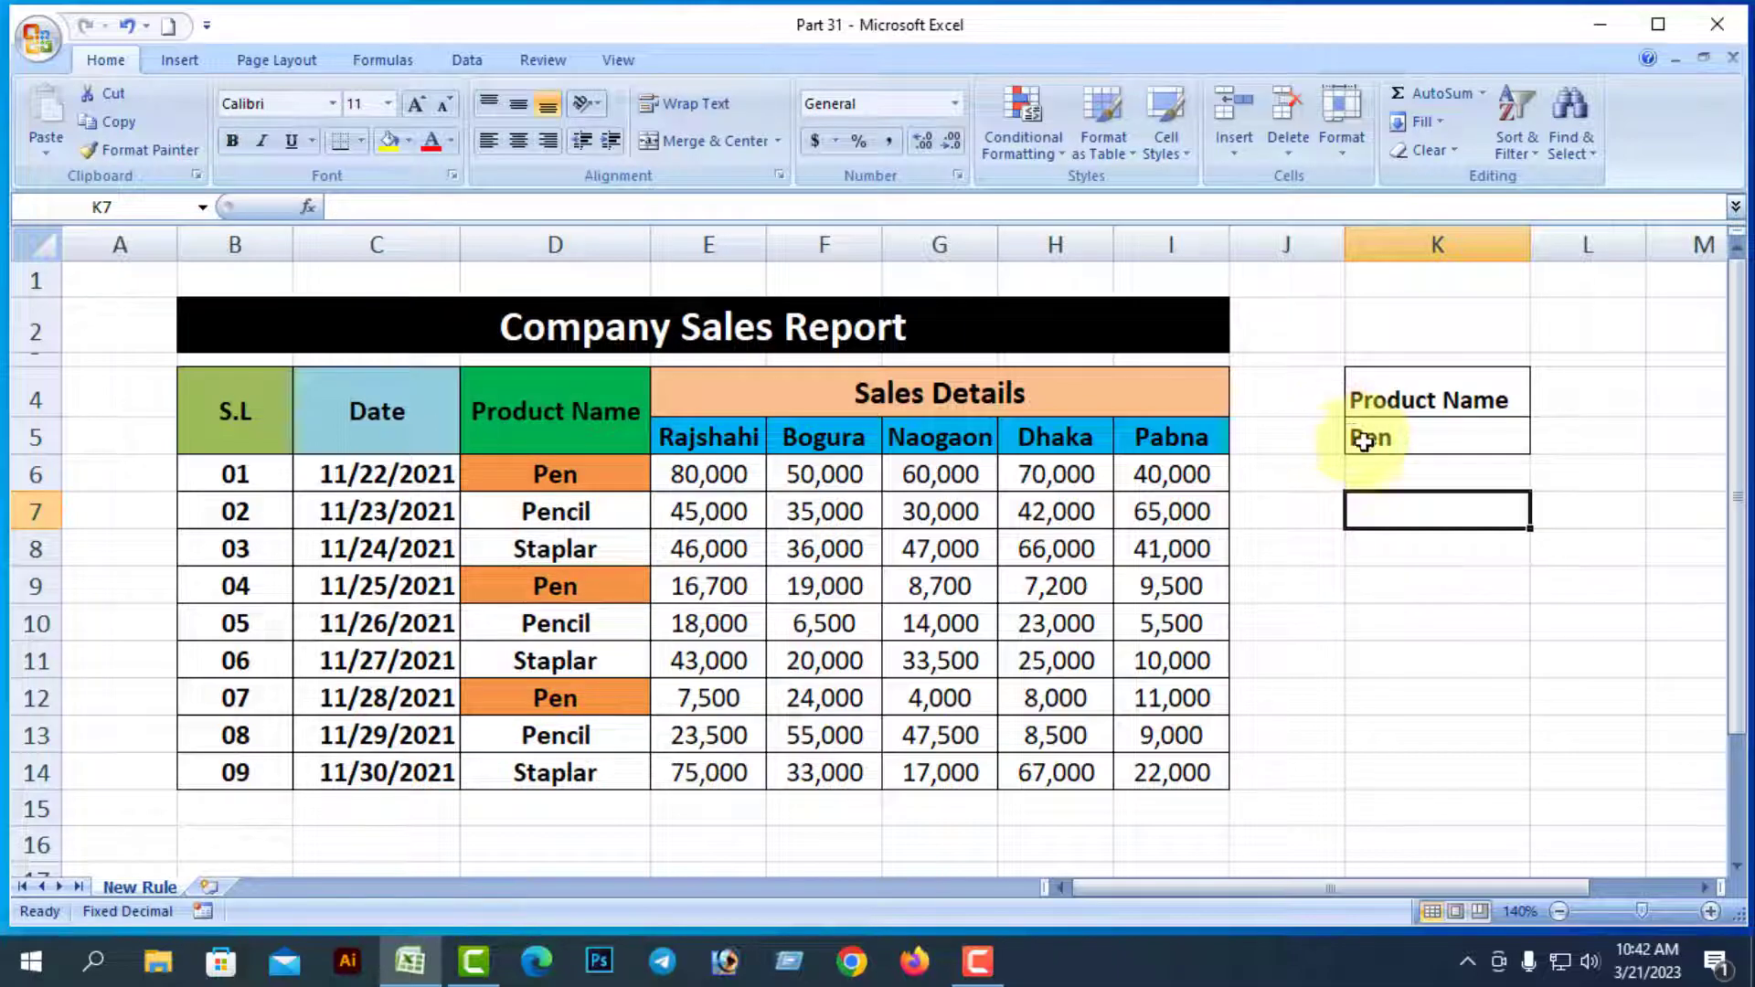
Delete Pen from K5 so no Product Name cell stays orange
left_click(1449, 611)
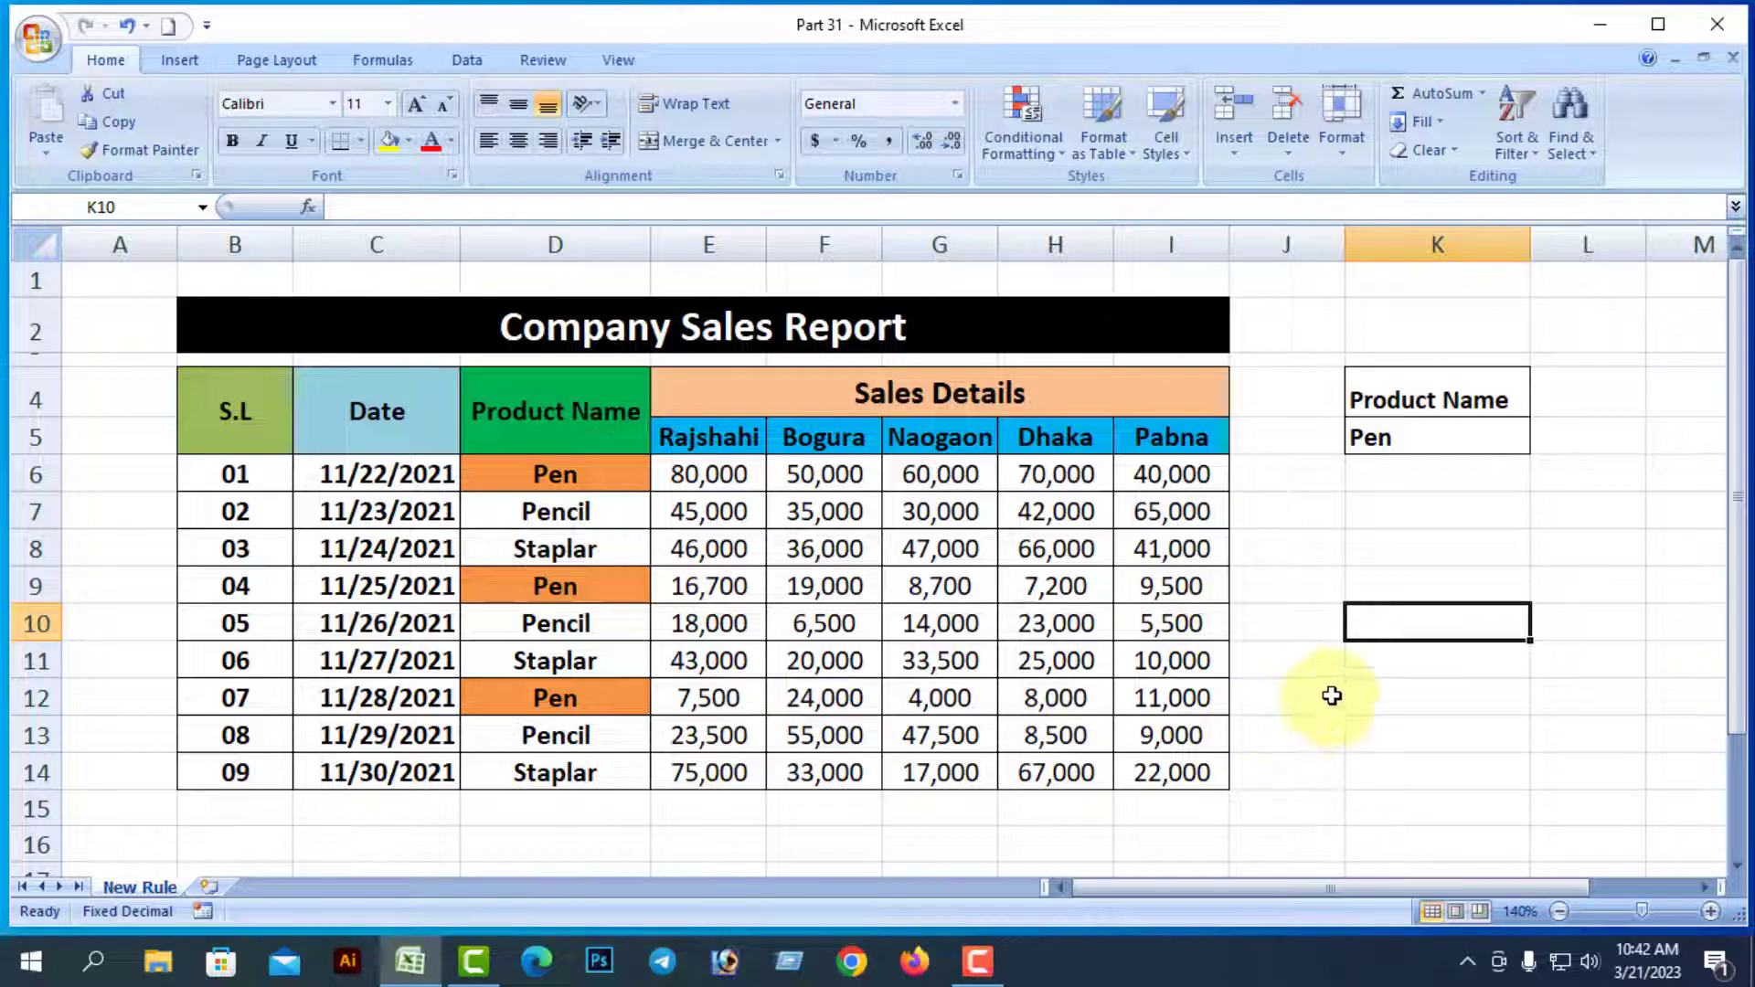
left_click(1398, 440)
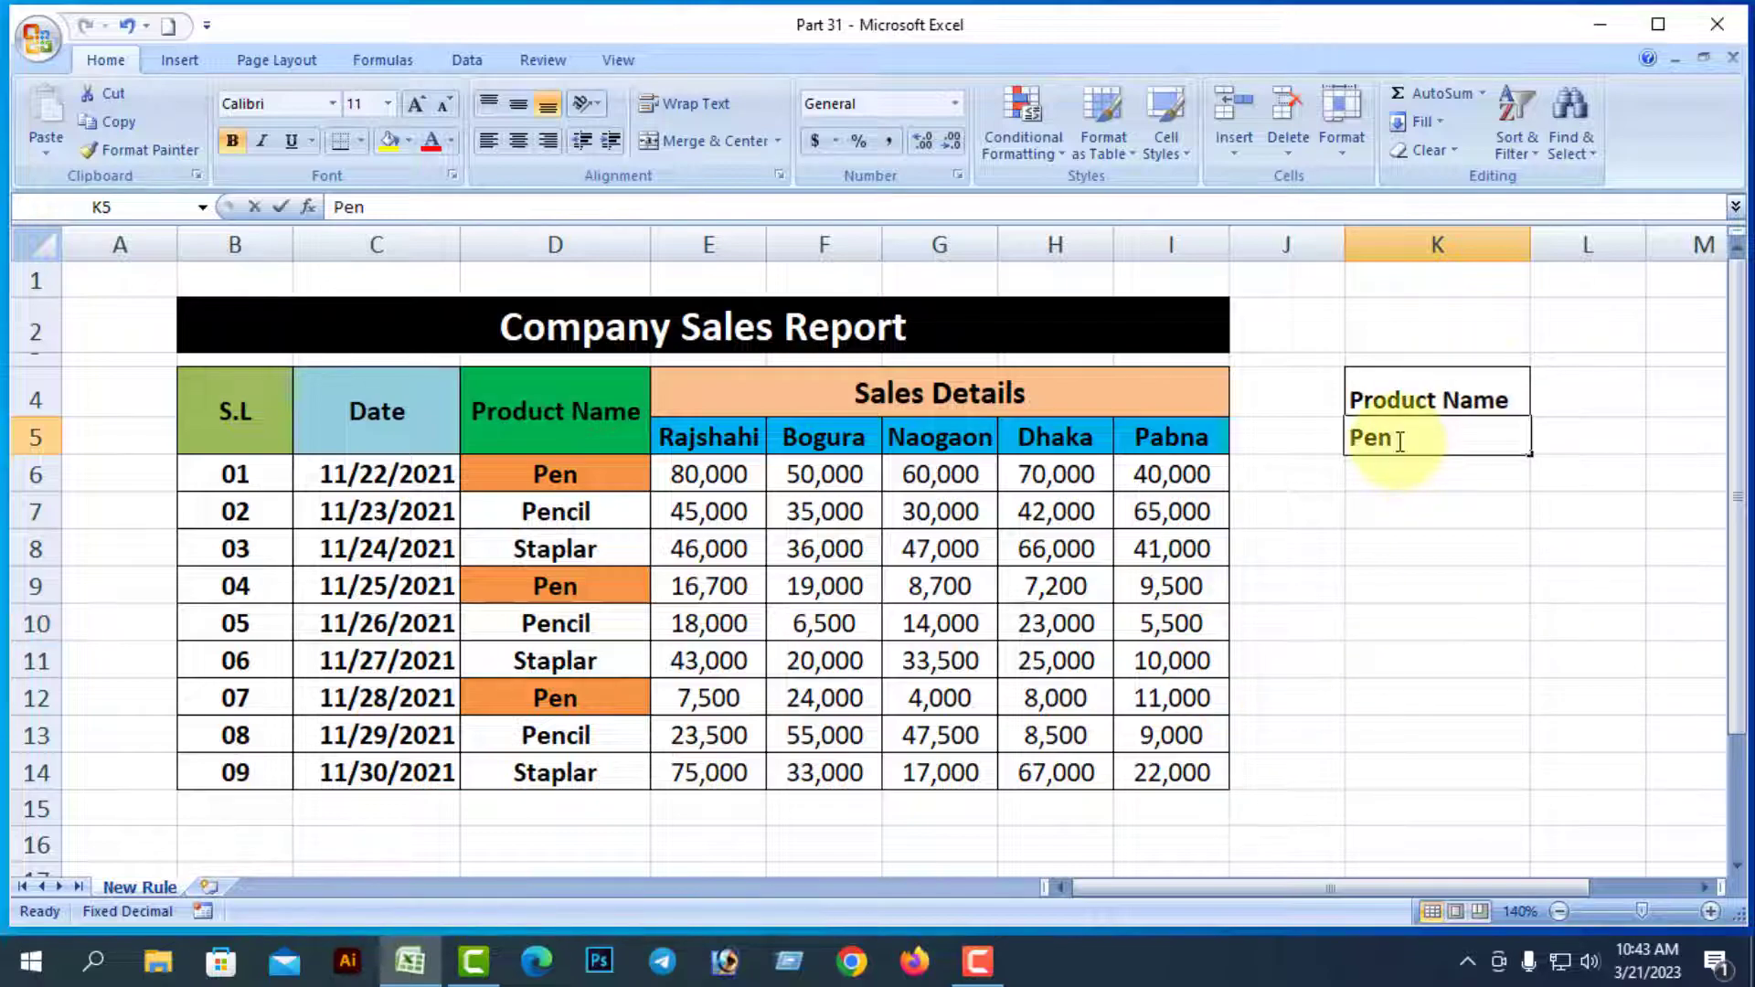
double_click(1371, 439)
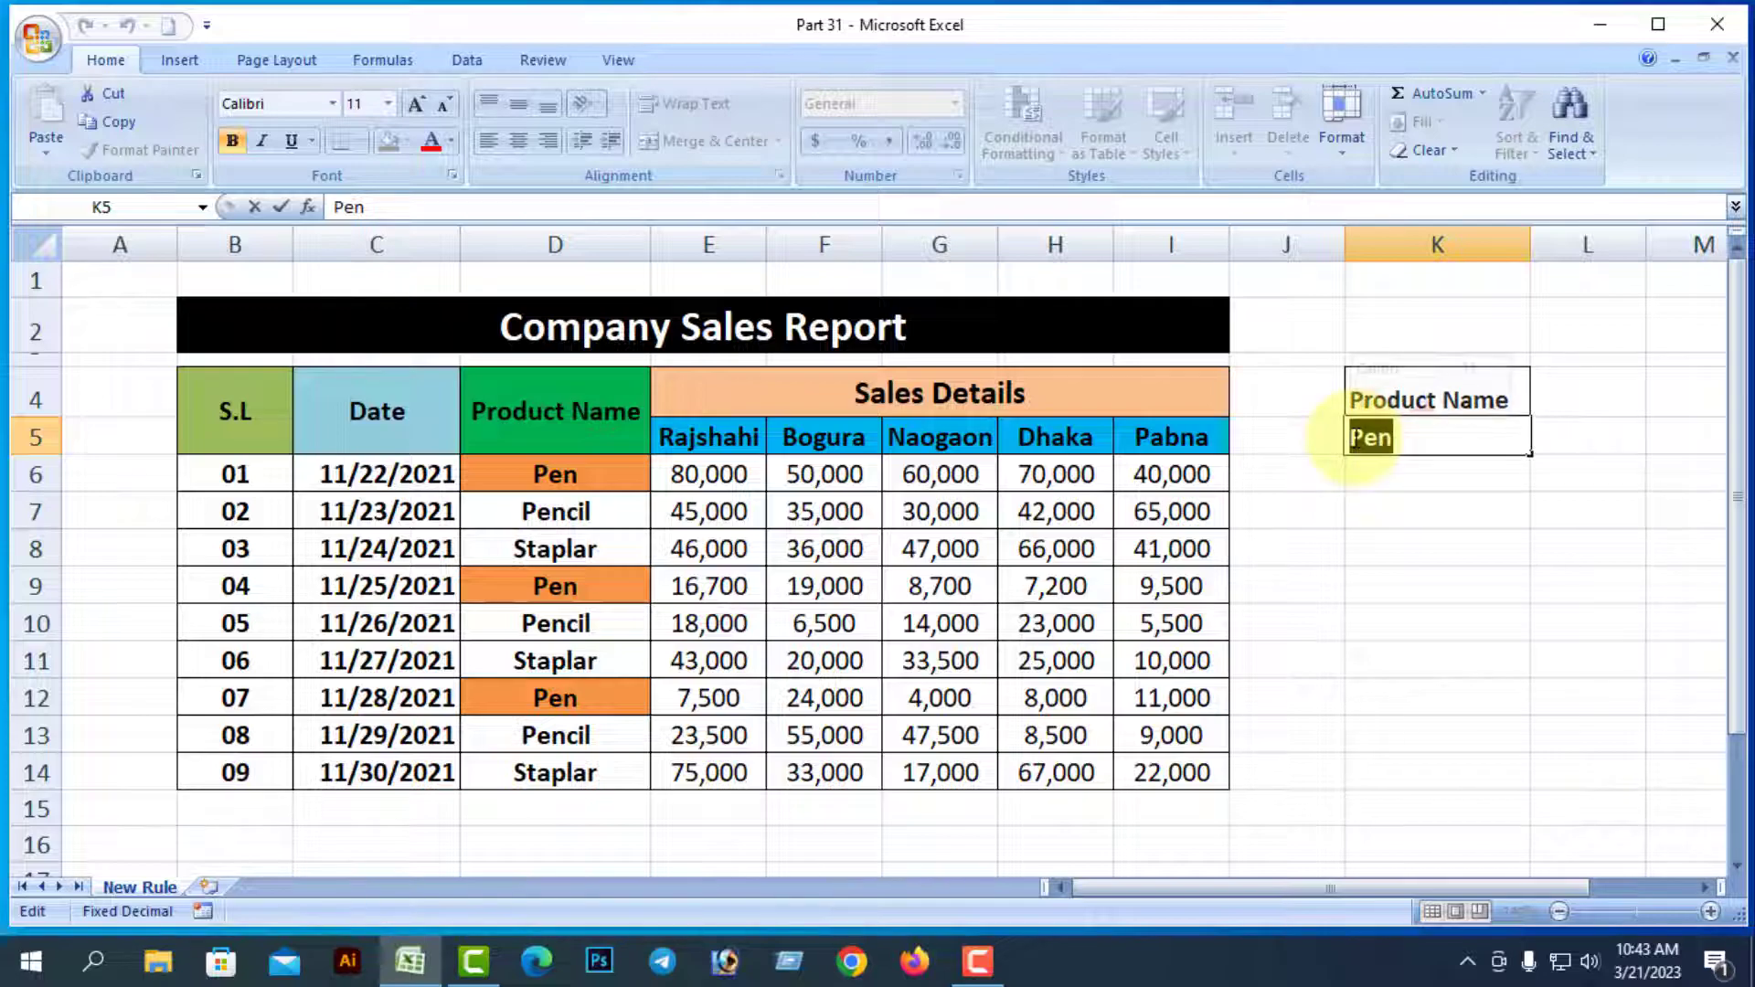
key("BackSpace")
left_click(1473, 587)
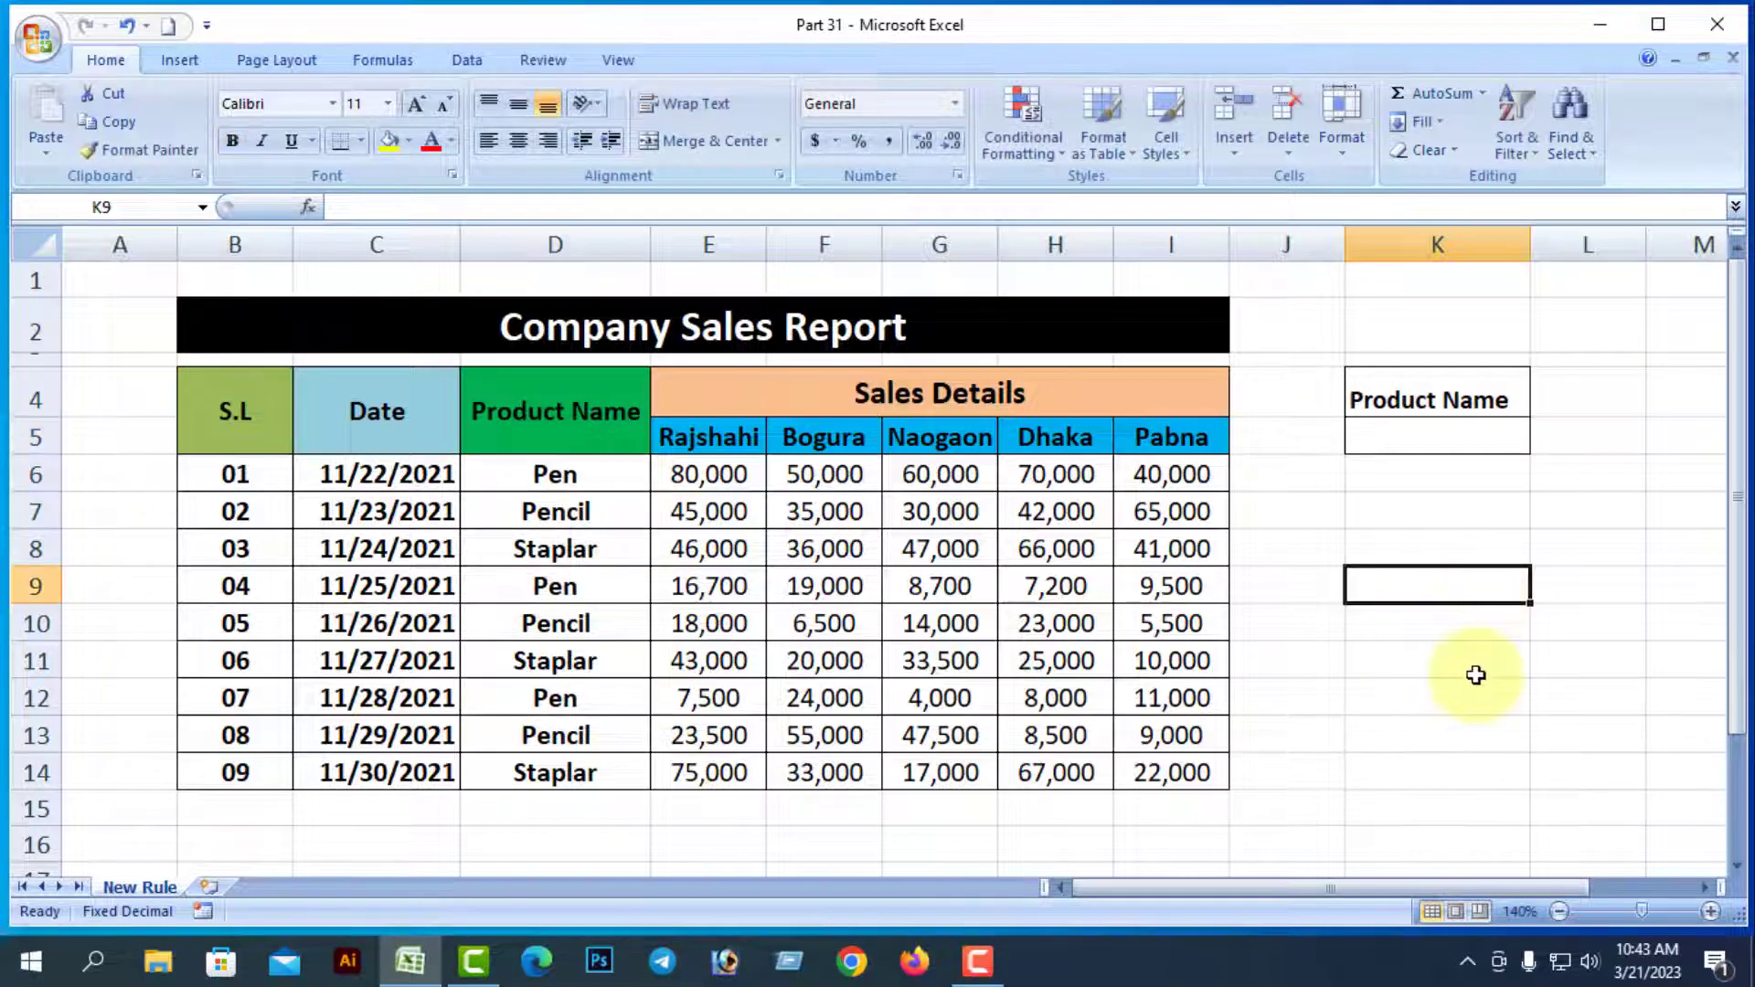
Select conditionally formatted cells via Go To Special, tint them yellow to check, then undo the fill
left_click_drag(228, 472, 1156, 777)
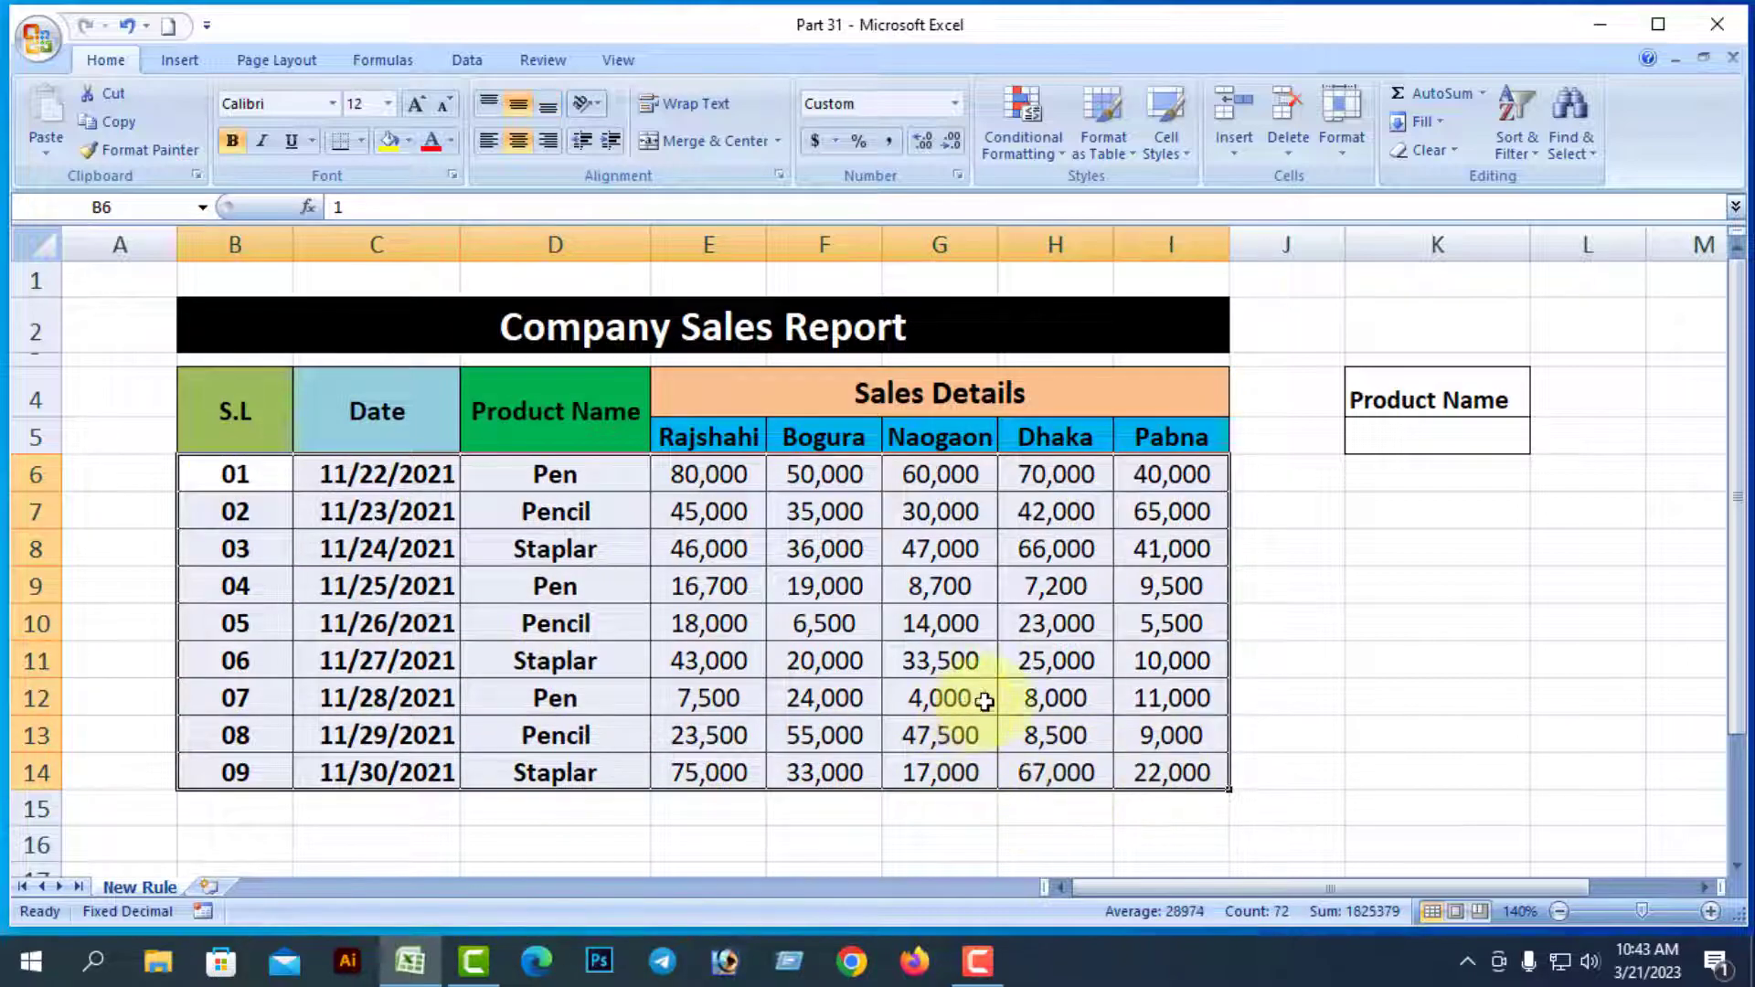
left_click(1588, 152)
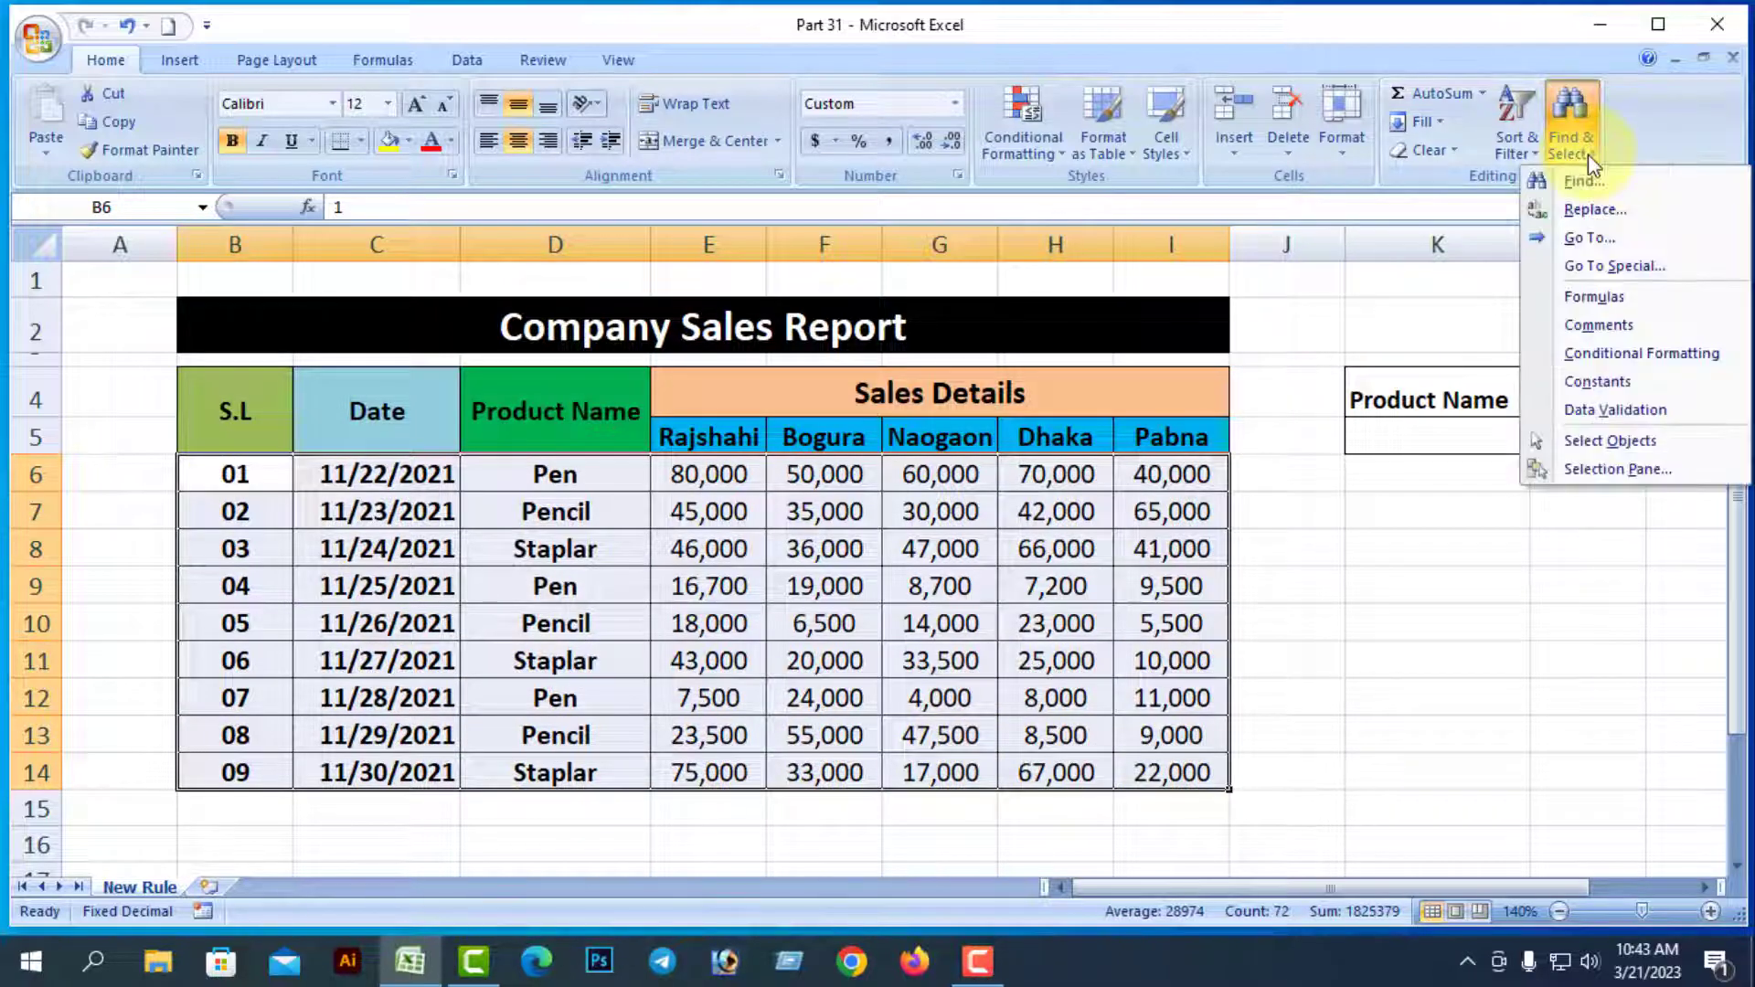
left_click(1622, 267)
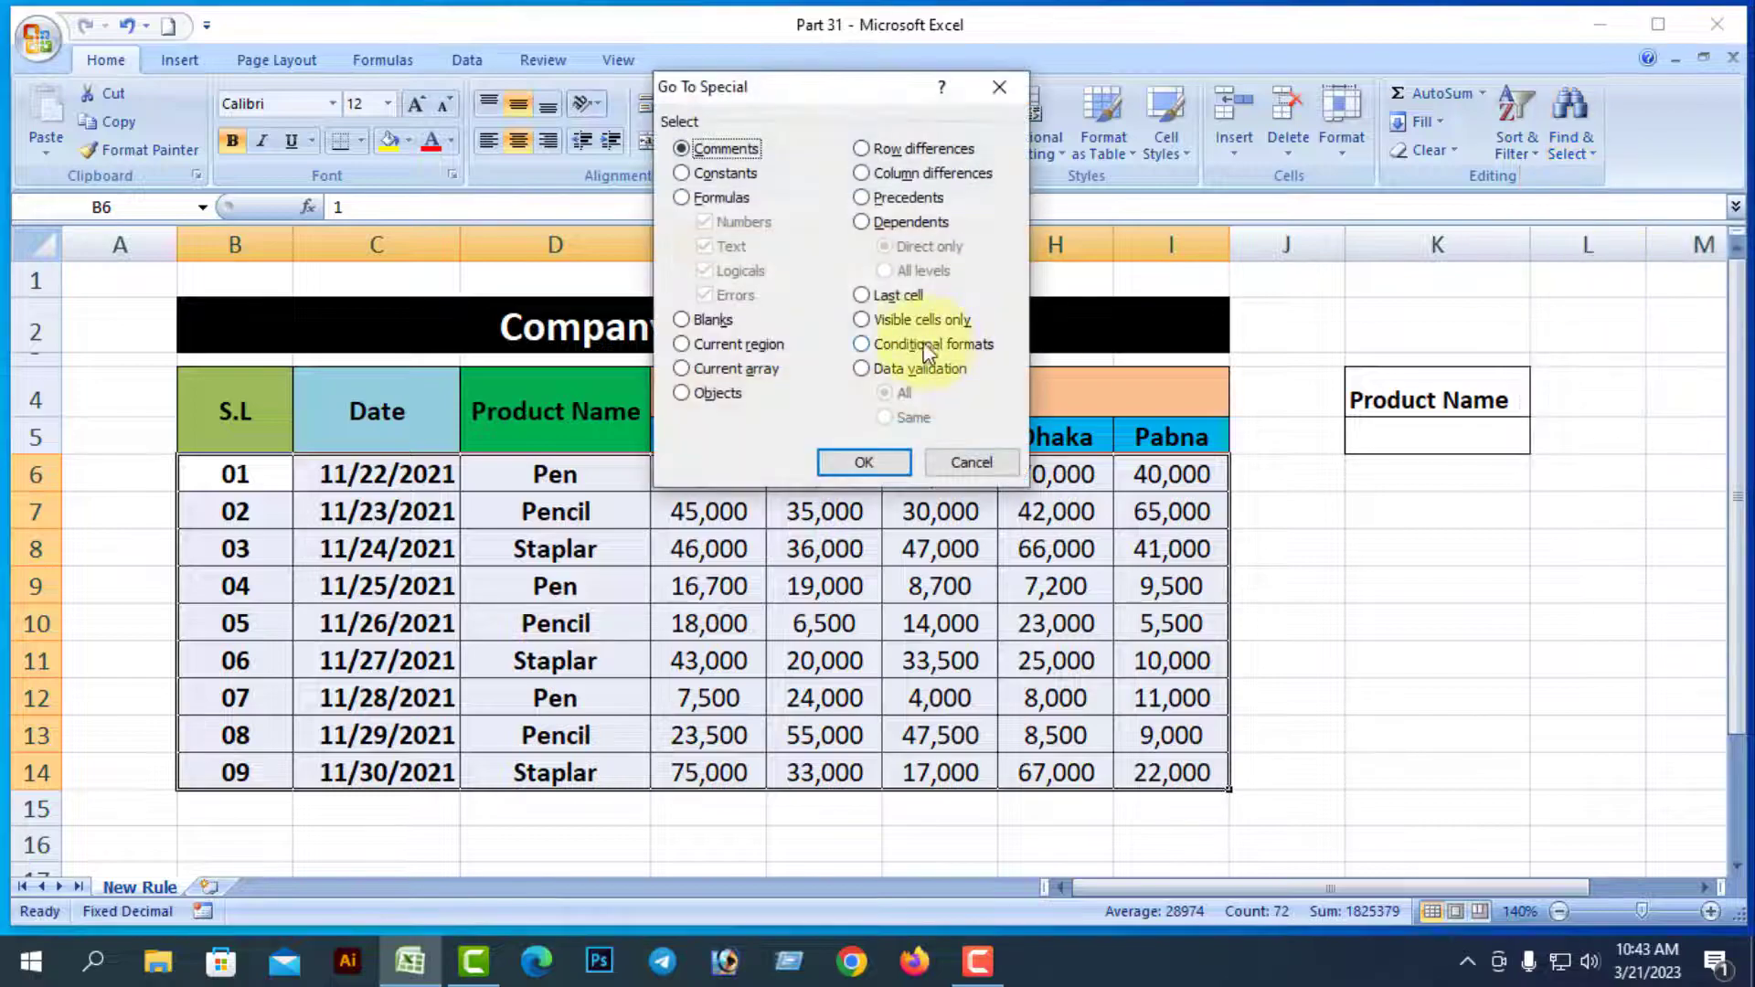
left_click(865, 343)
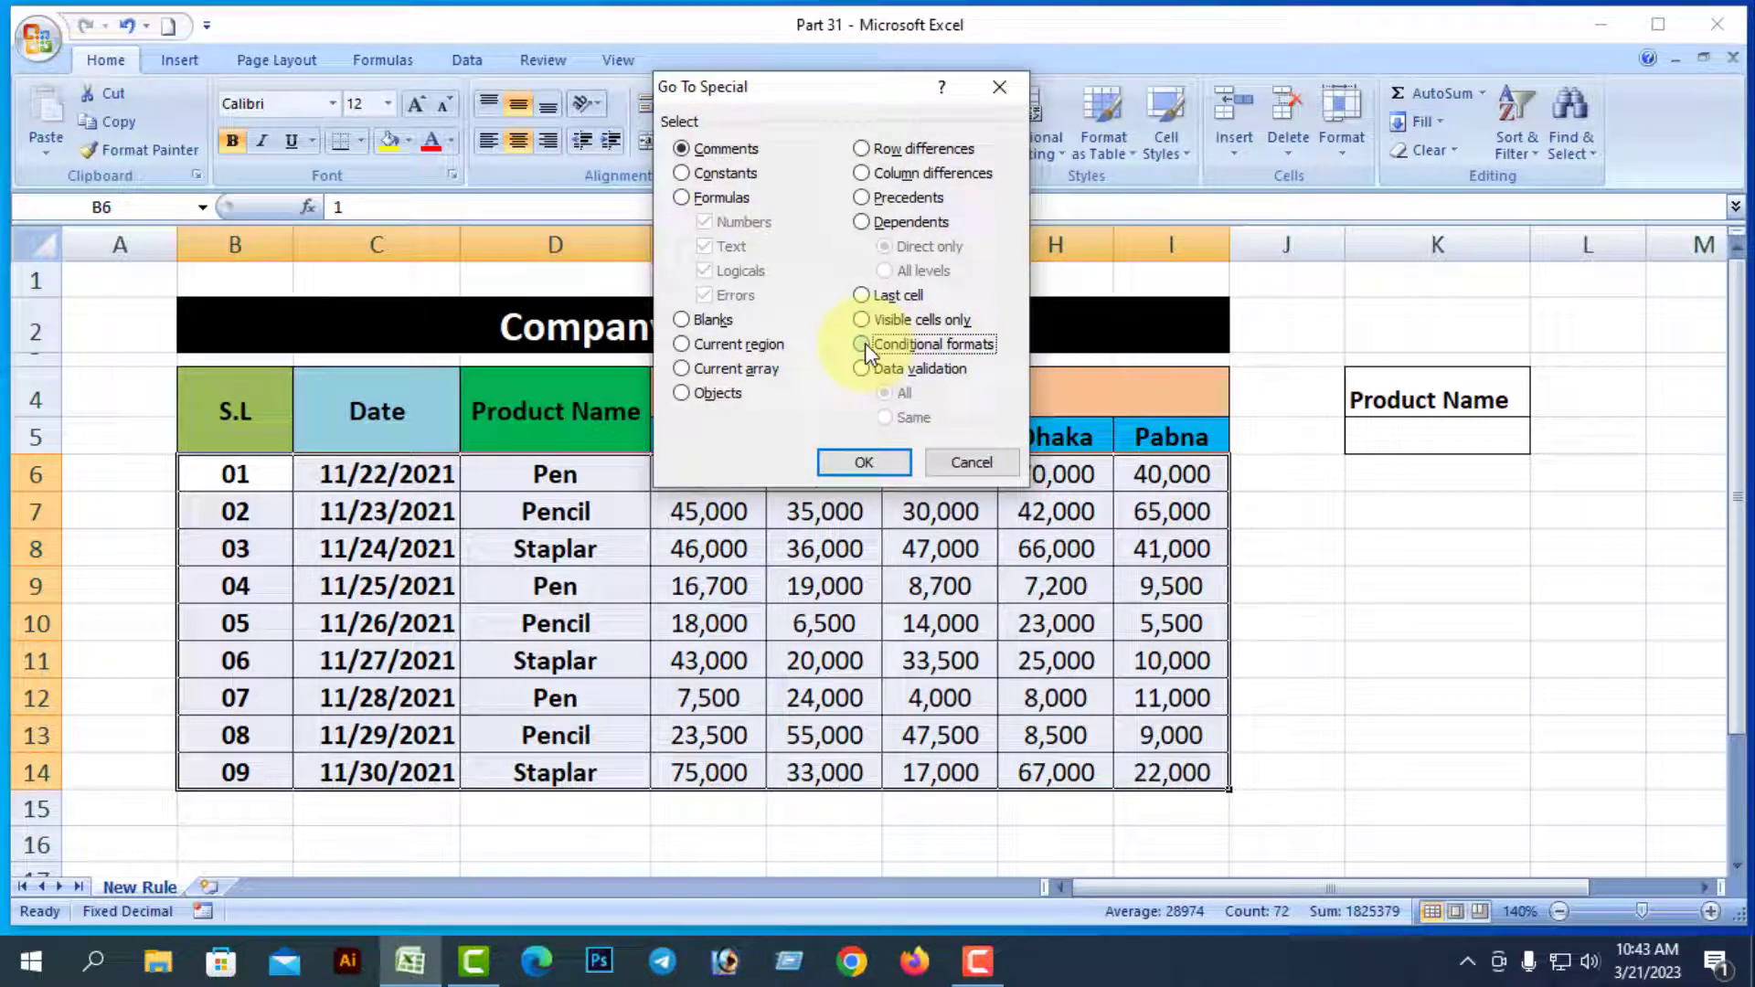
left_click(864, 463)
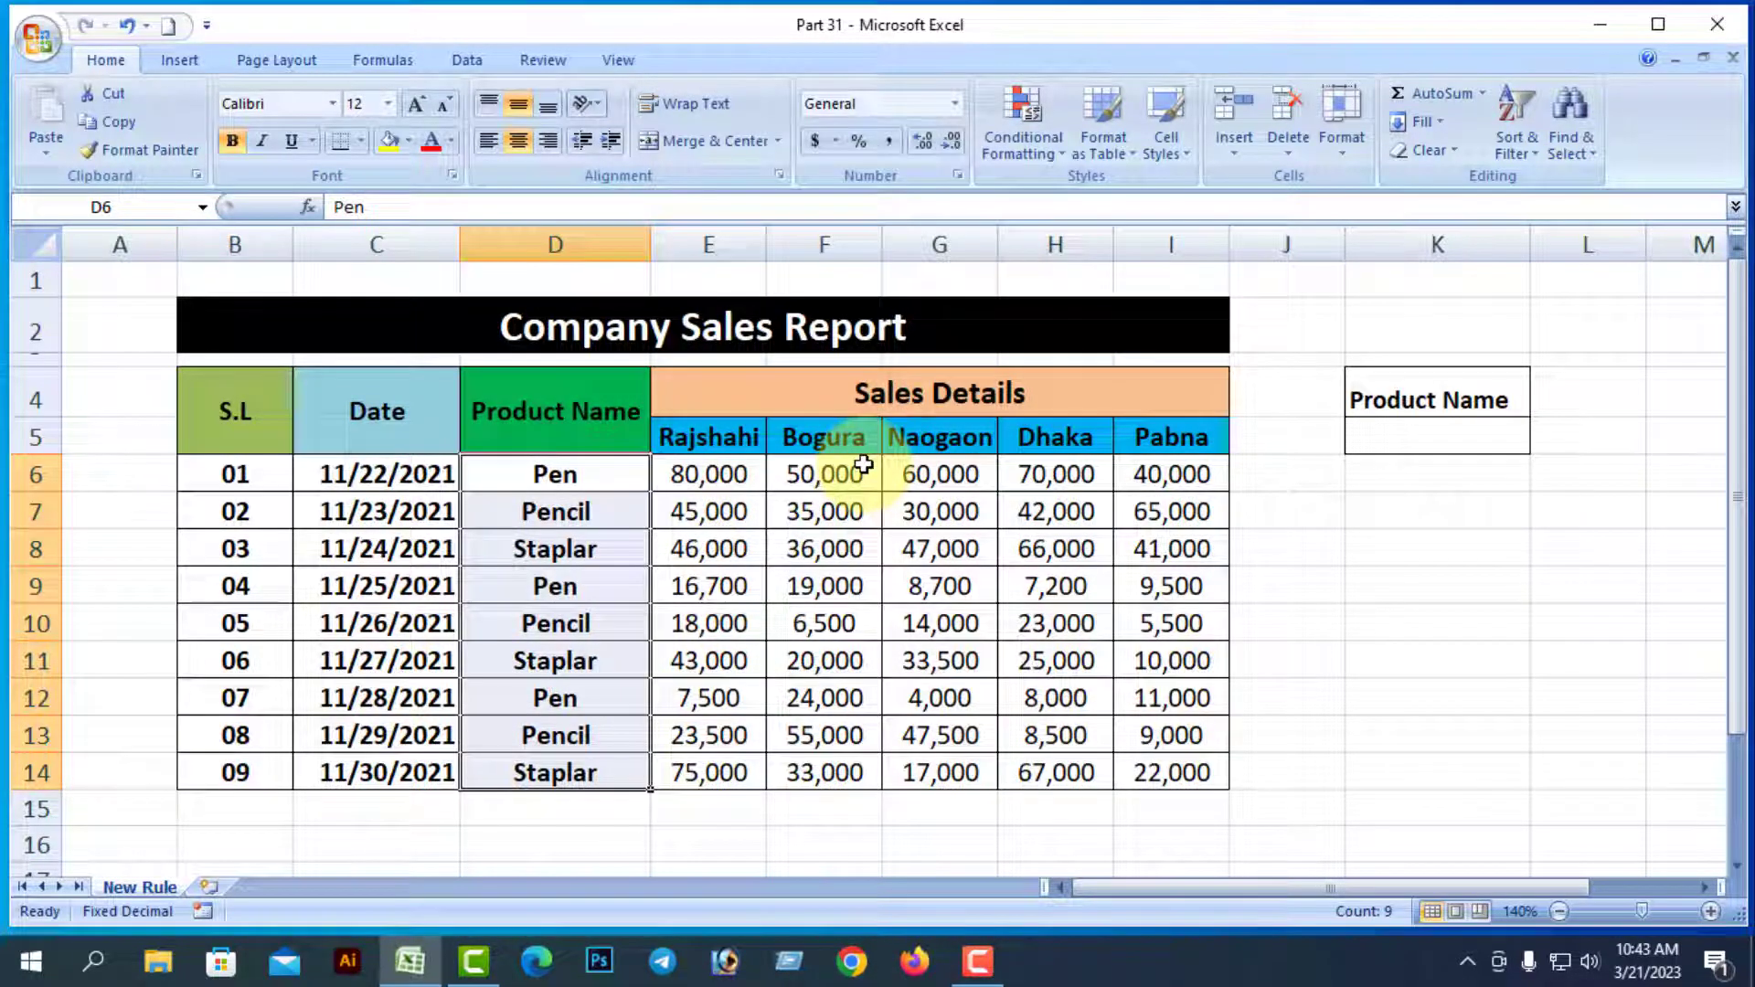
left_click(390, 140)
left_click(1474, 729)
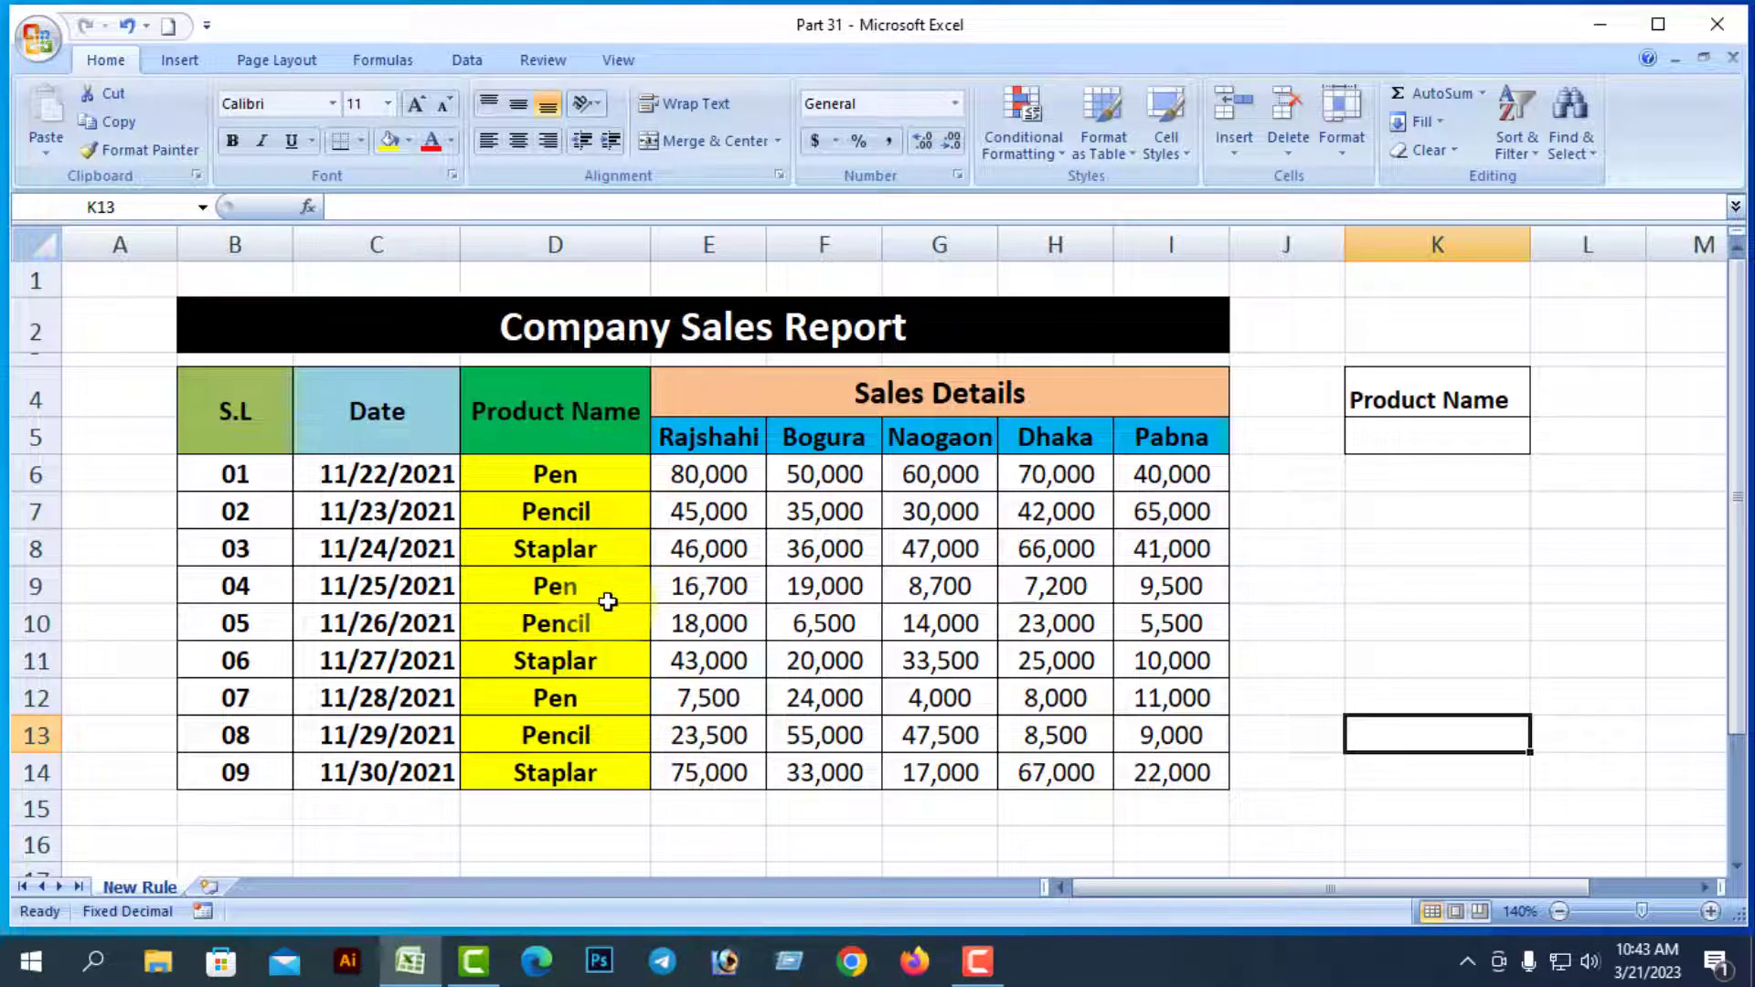
key("ctrl+z")
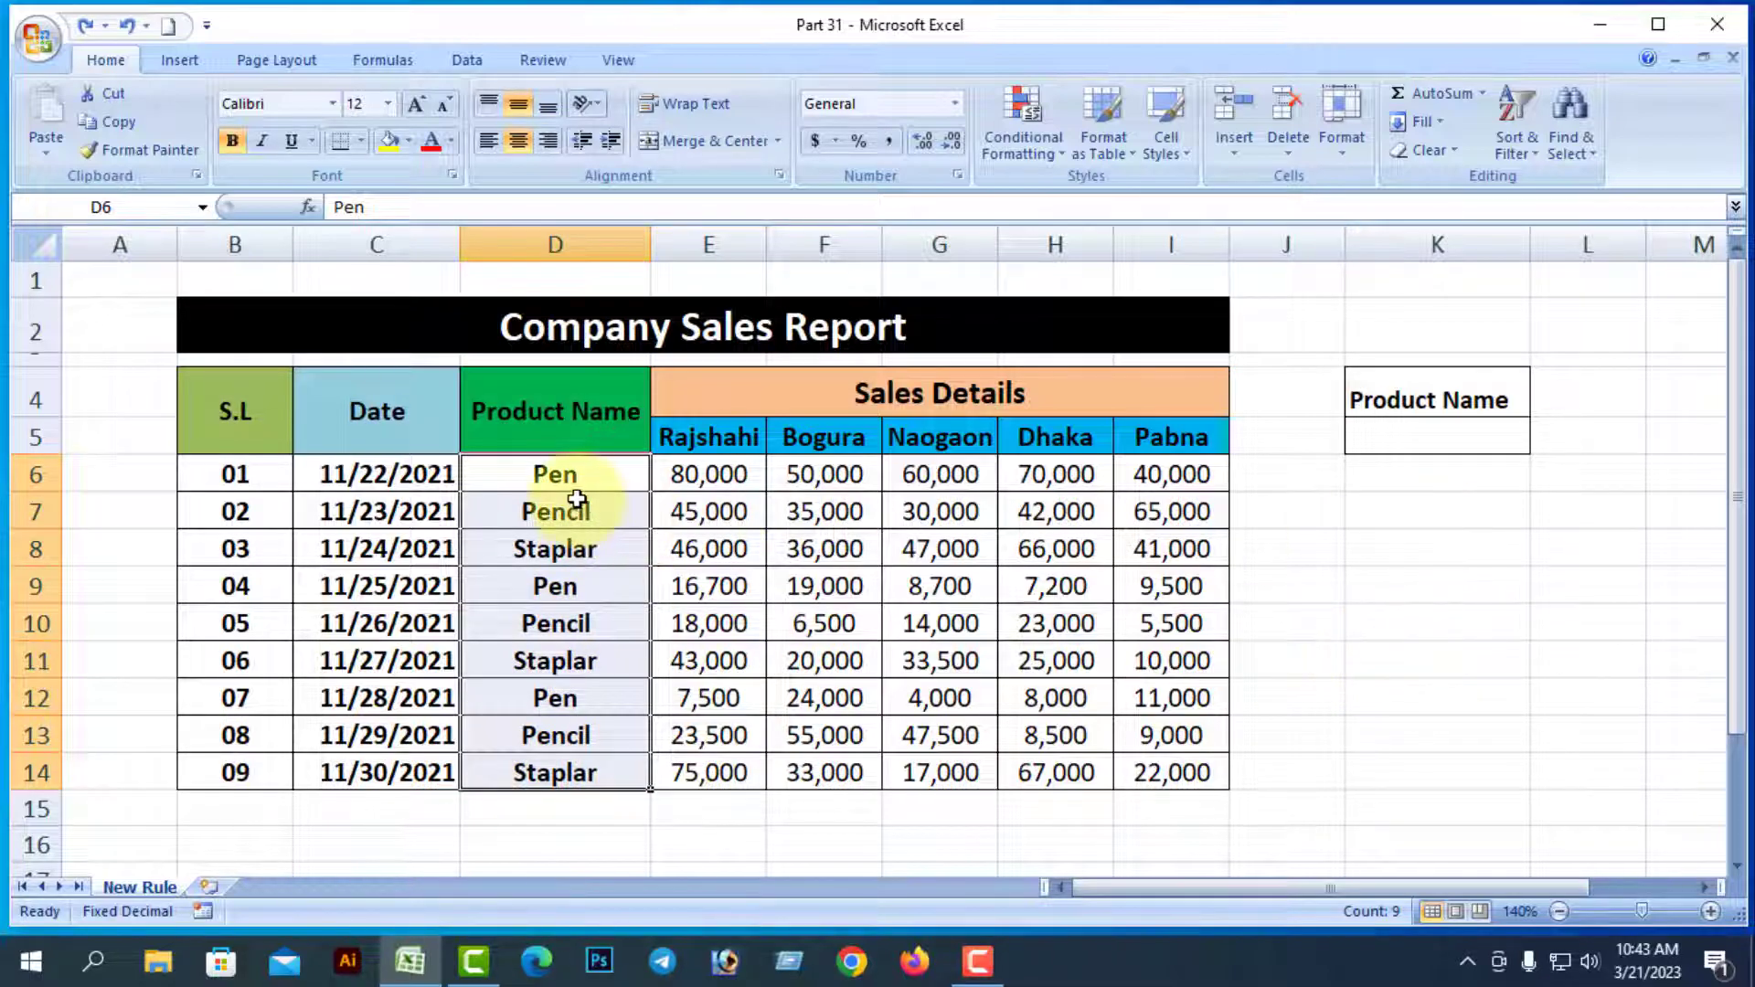
Apply Clear Rules from Entire Sheet to drop the K5 highlight rule, then save the workbook
left_click(1065, 162)
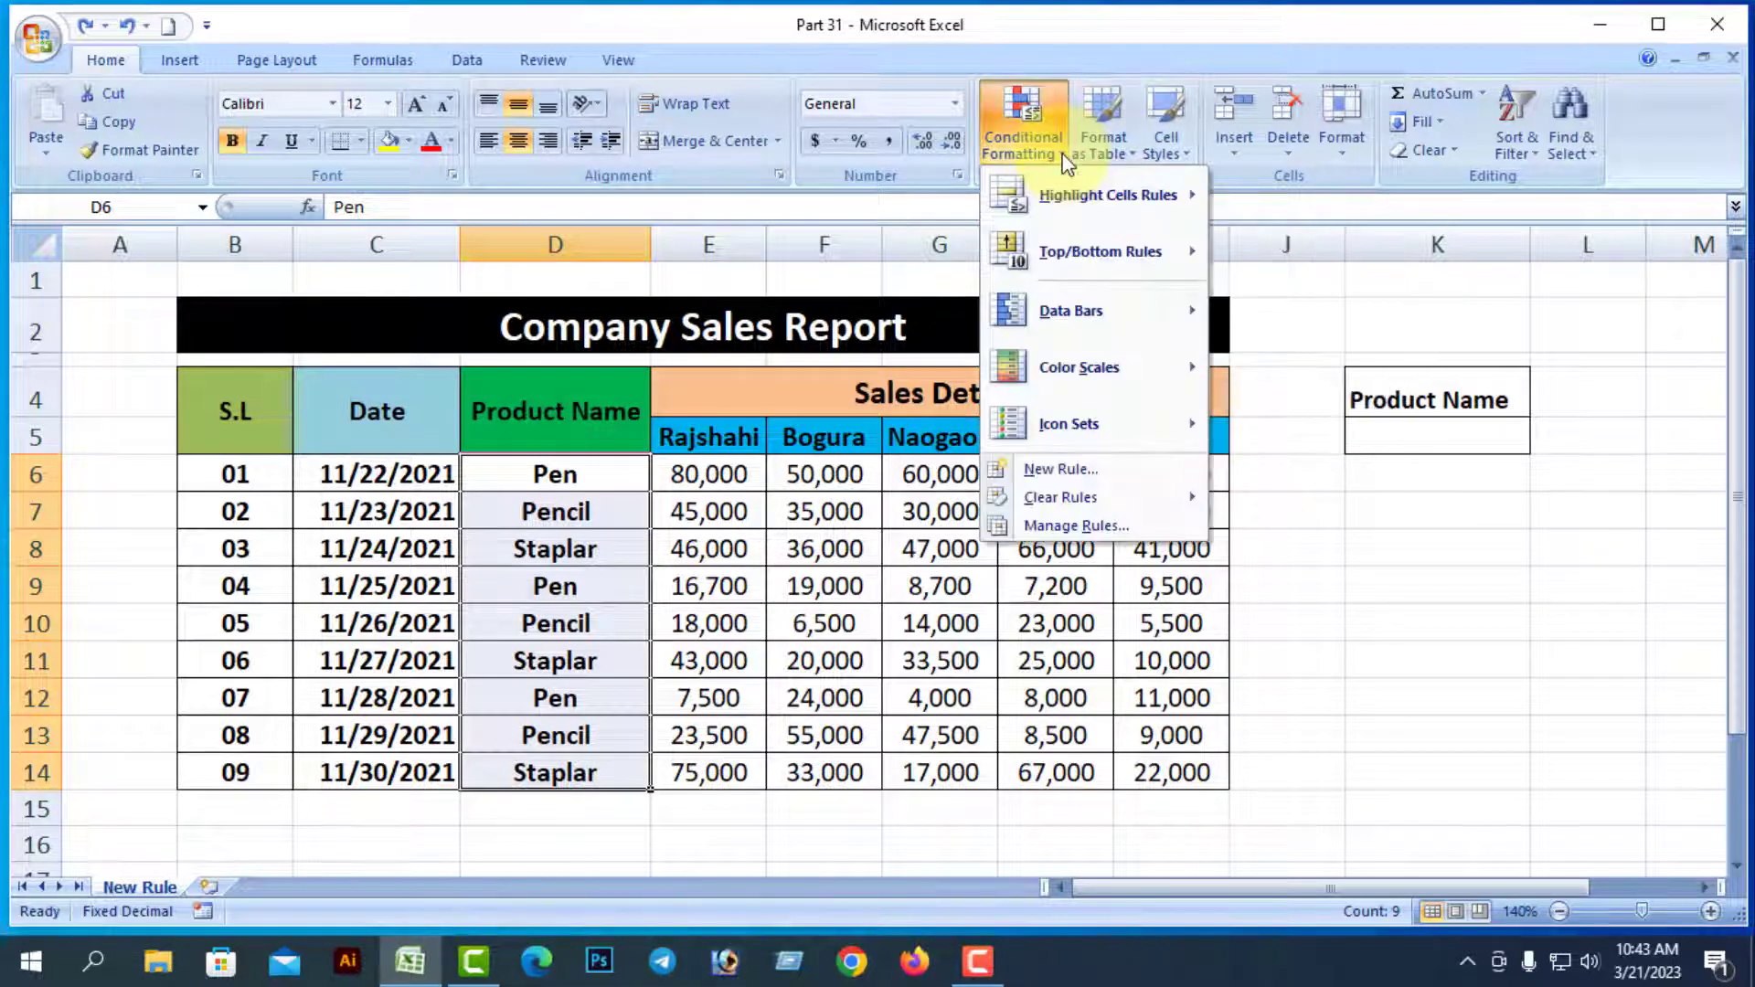
mouse_move(1072, 496)
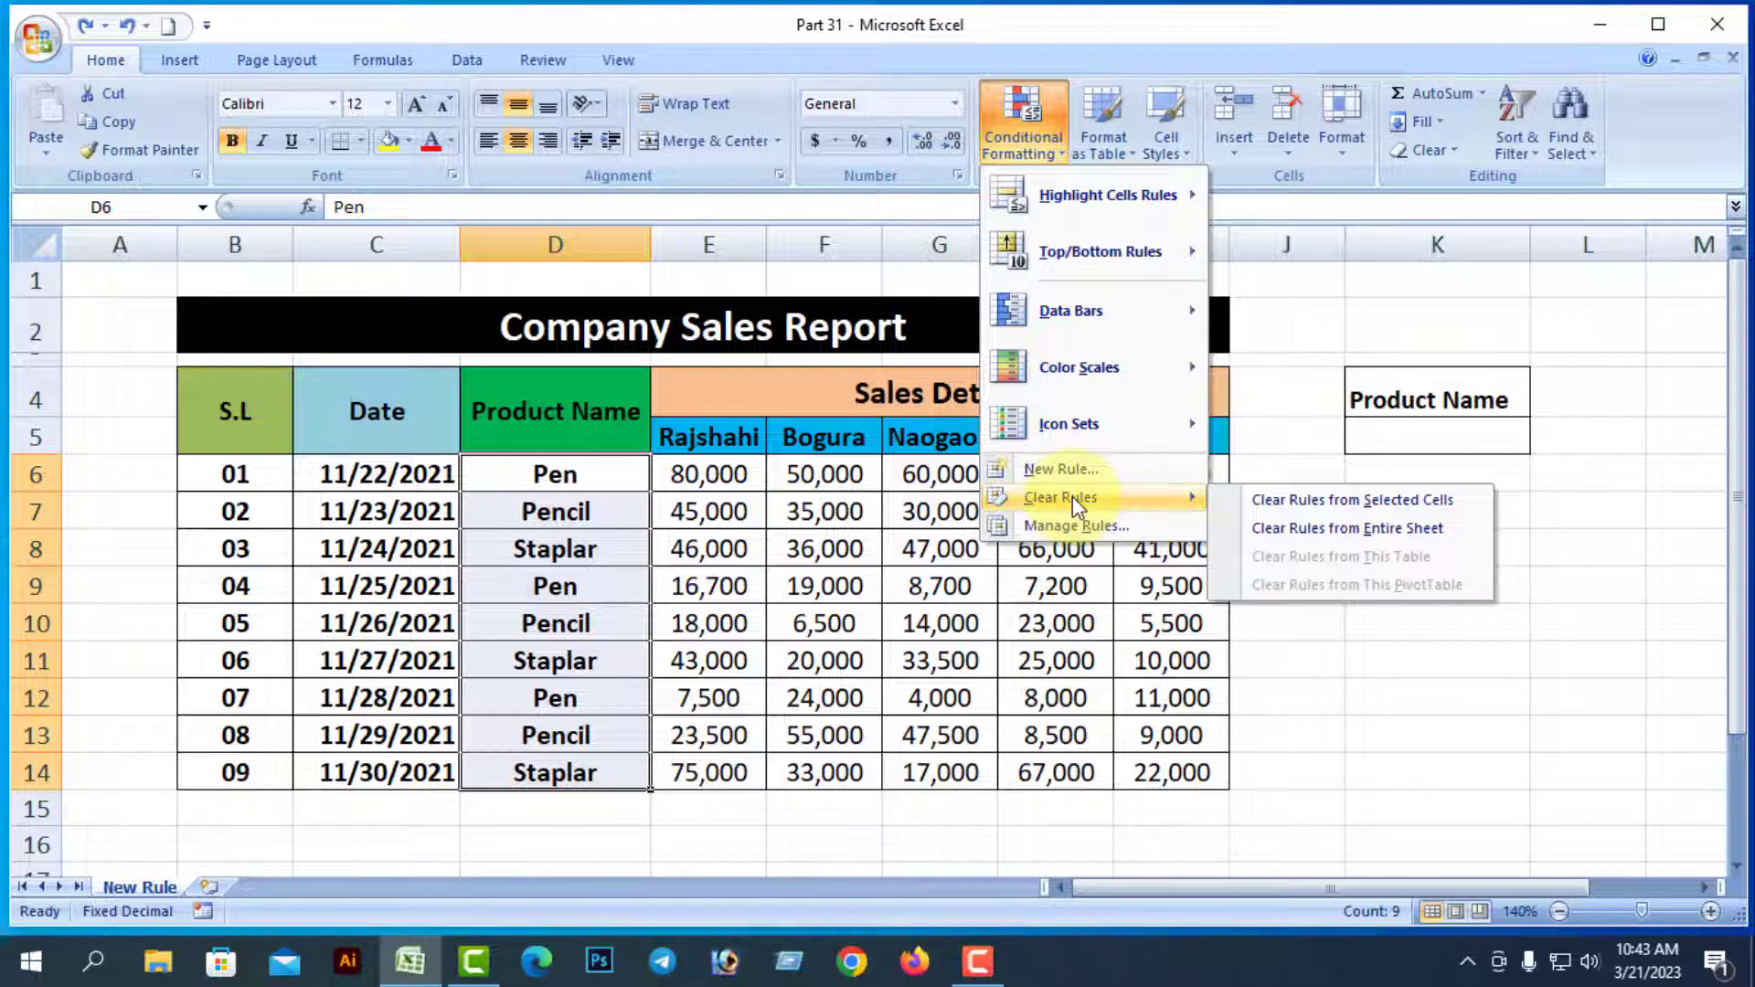
left_click(1365, 530)
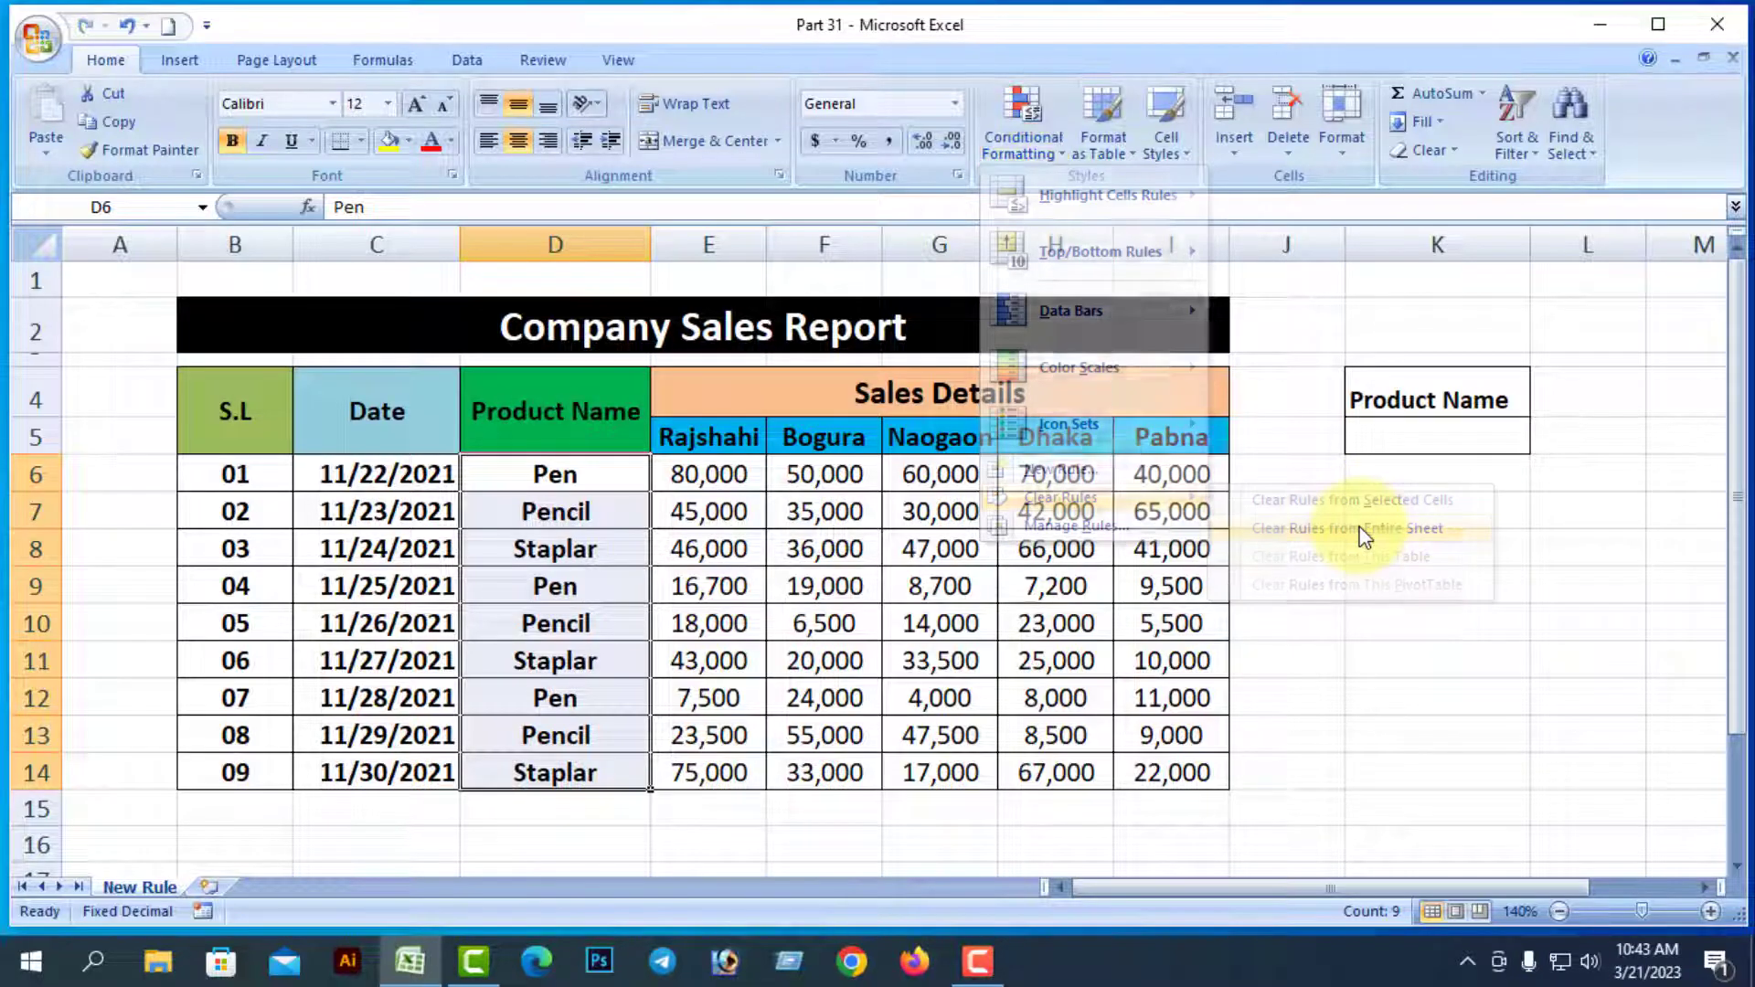
left_click(1431, 620)
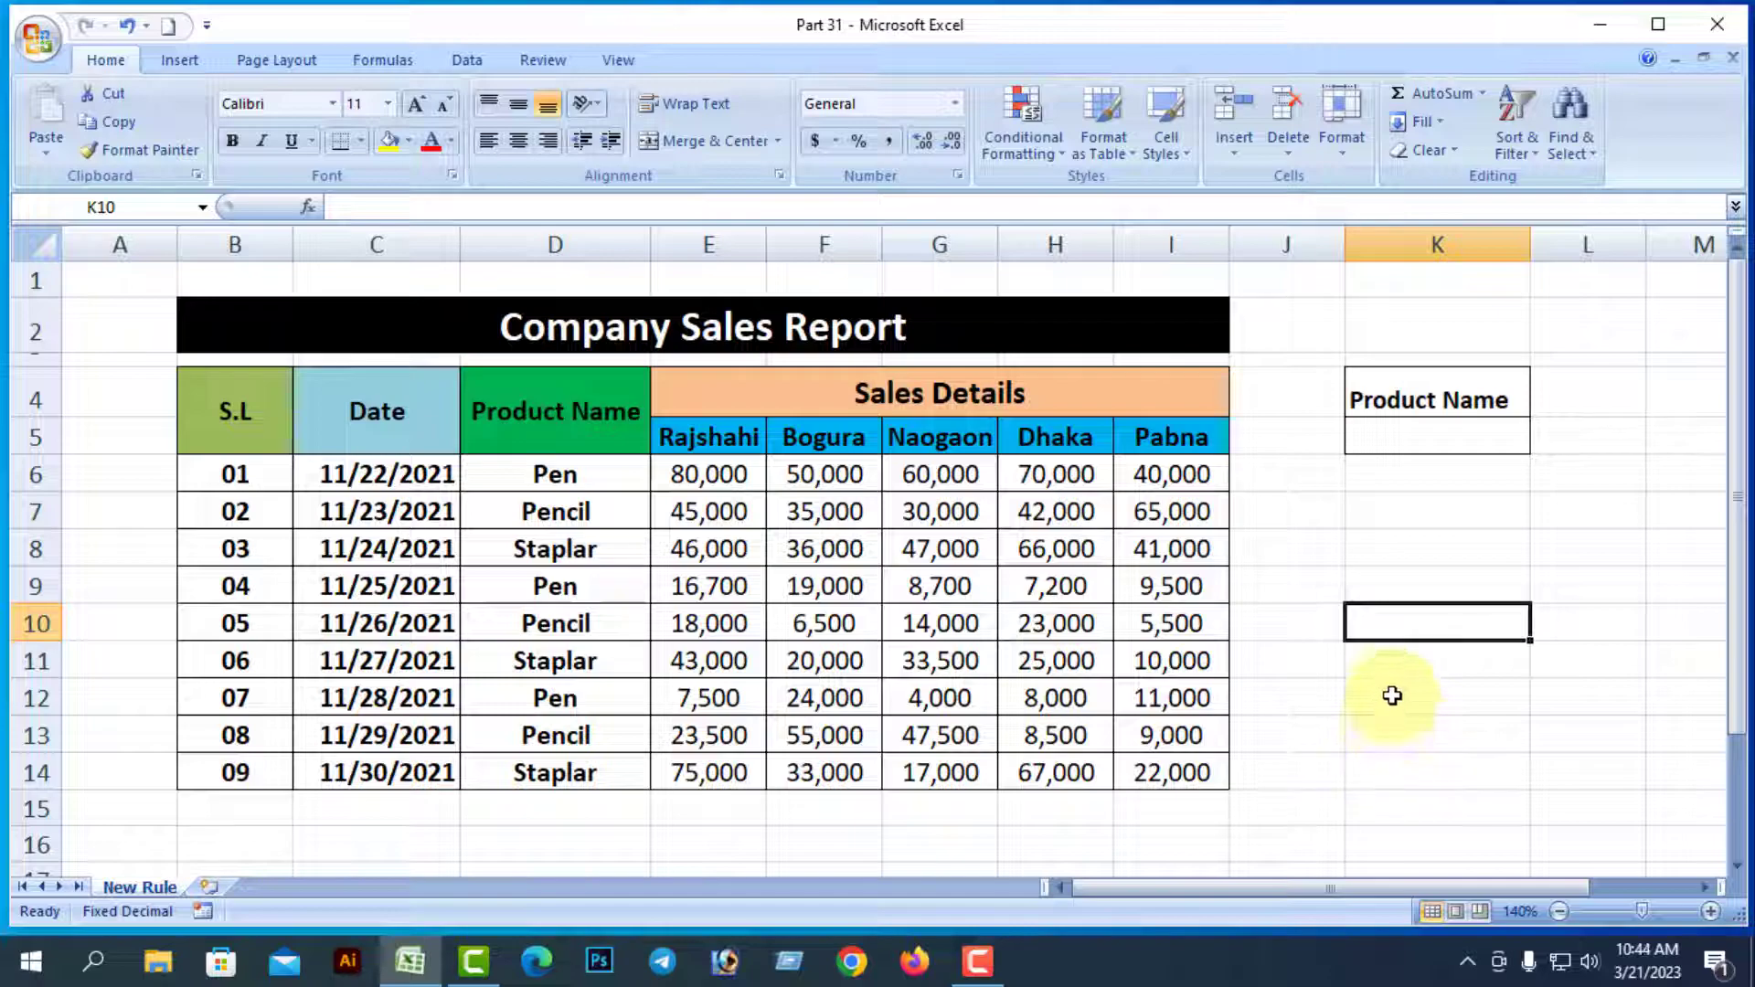
key("ctrl+s")
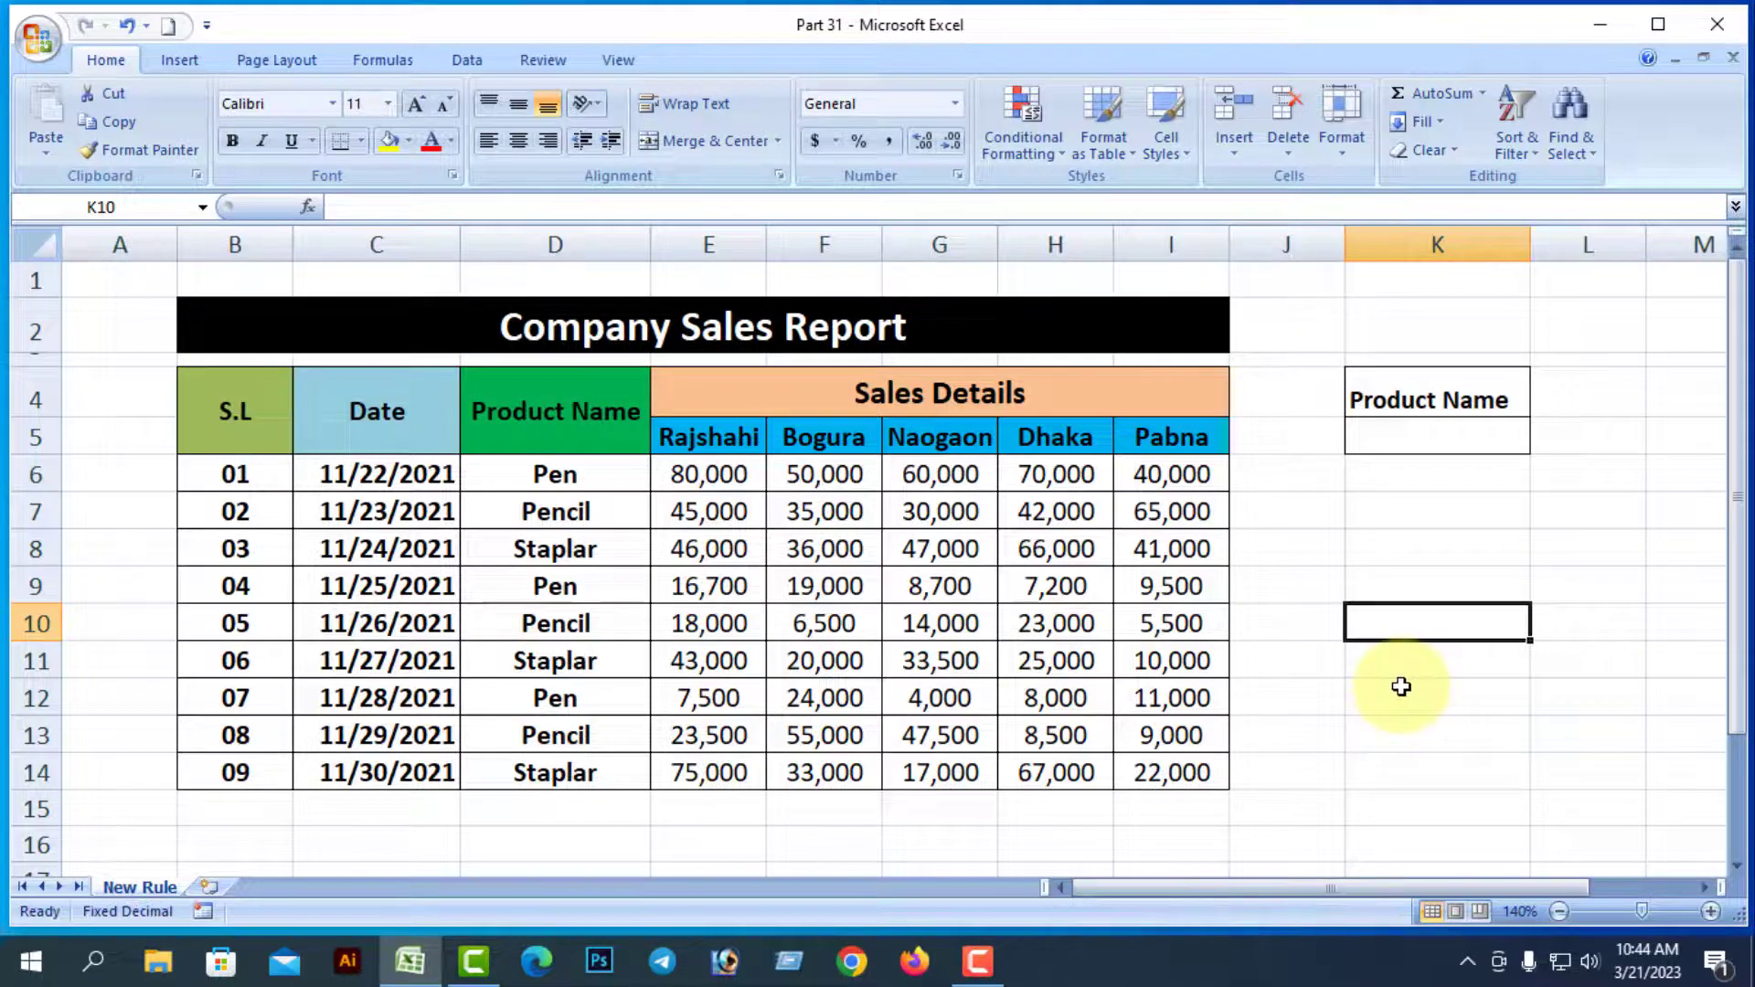